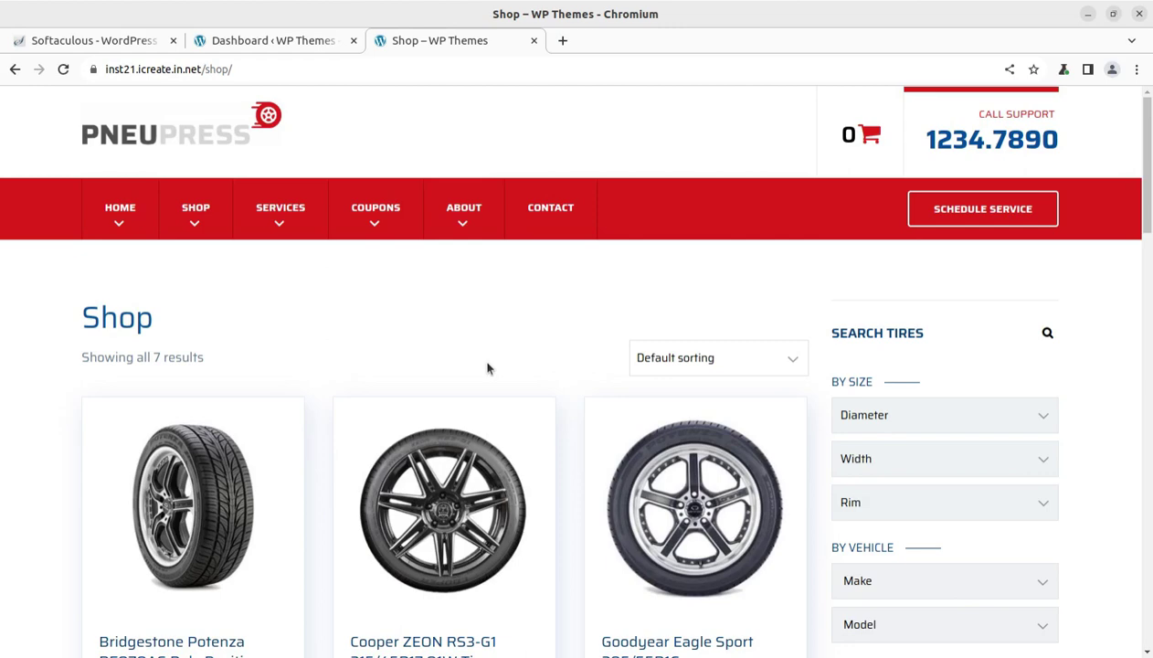
Step: Look over the tire products, prices and filters on the PneuPress shop page
scroll(487, 369, down, 2)
scroll(498, 377, down, 3)
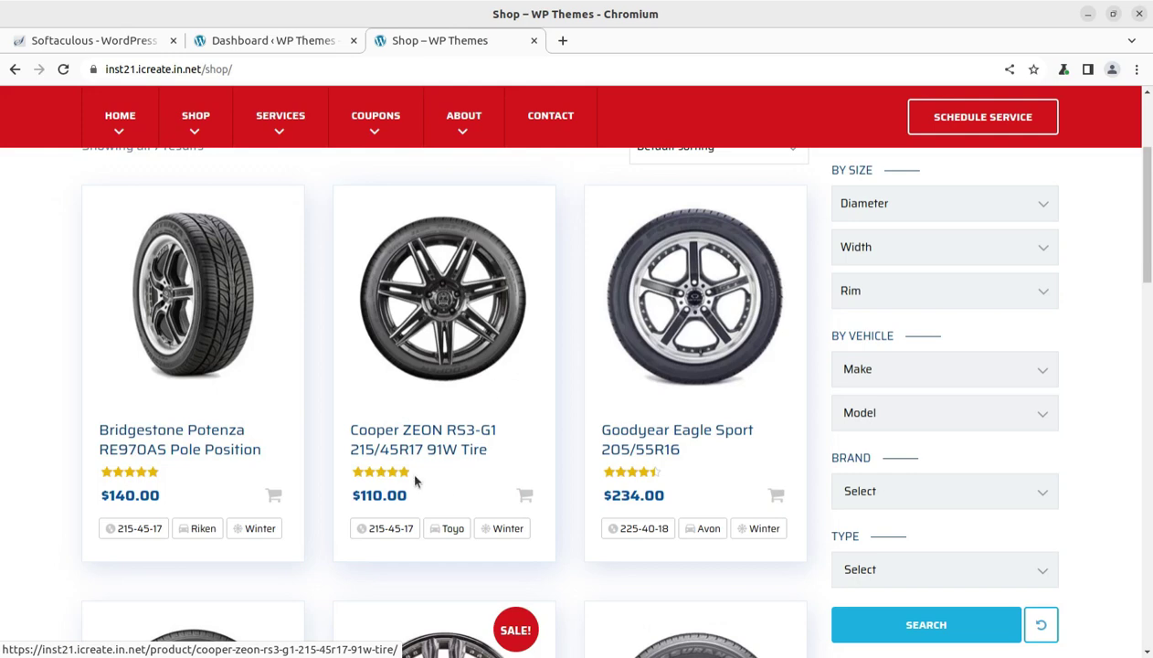
scroll(416, 475, down, 3)
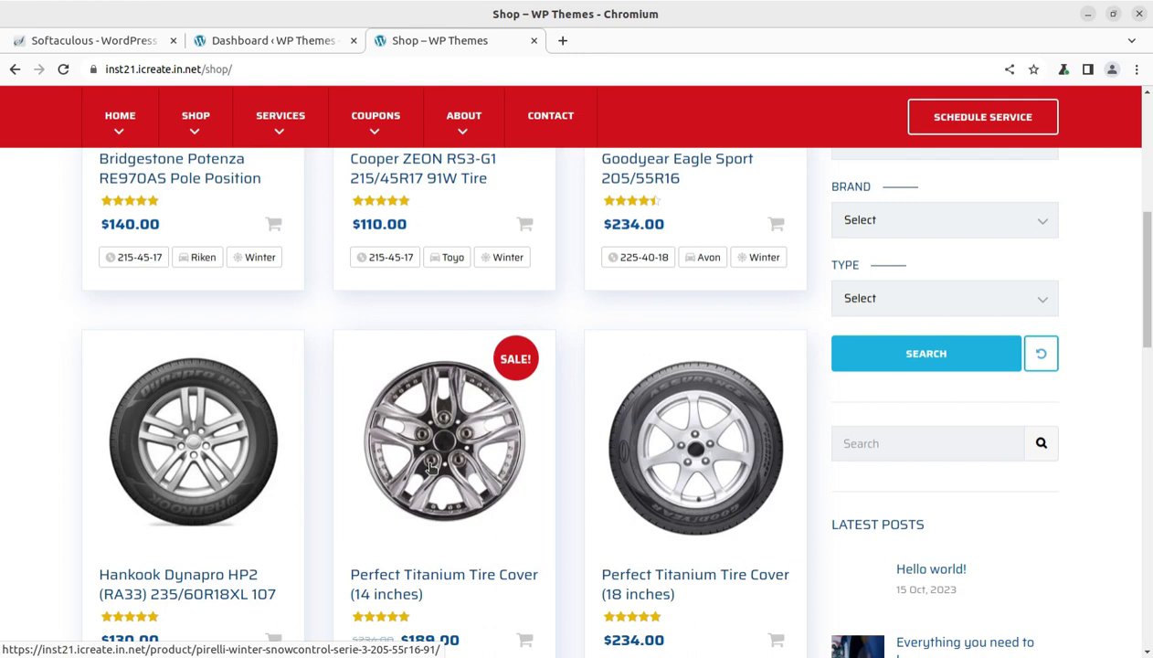
scroll(480, 462, down, 4)
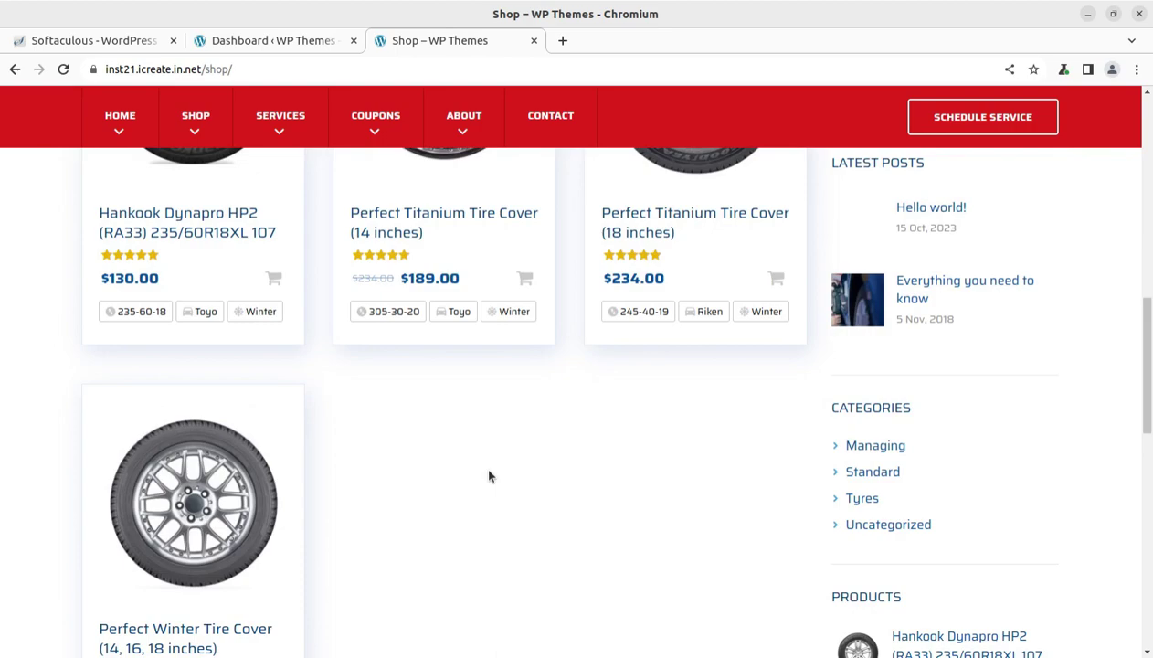
scroll(489, 475, up, 4)
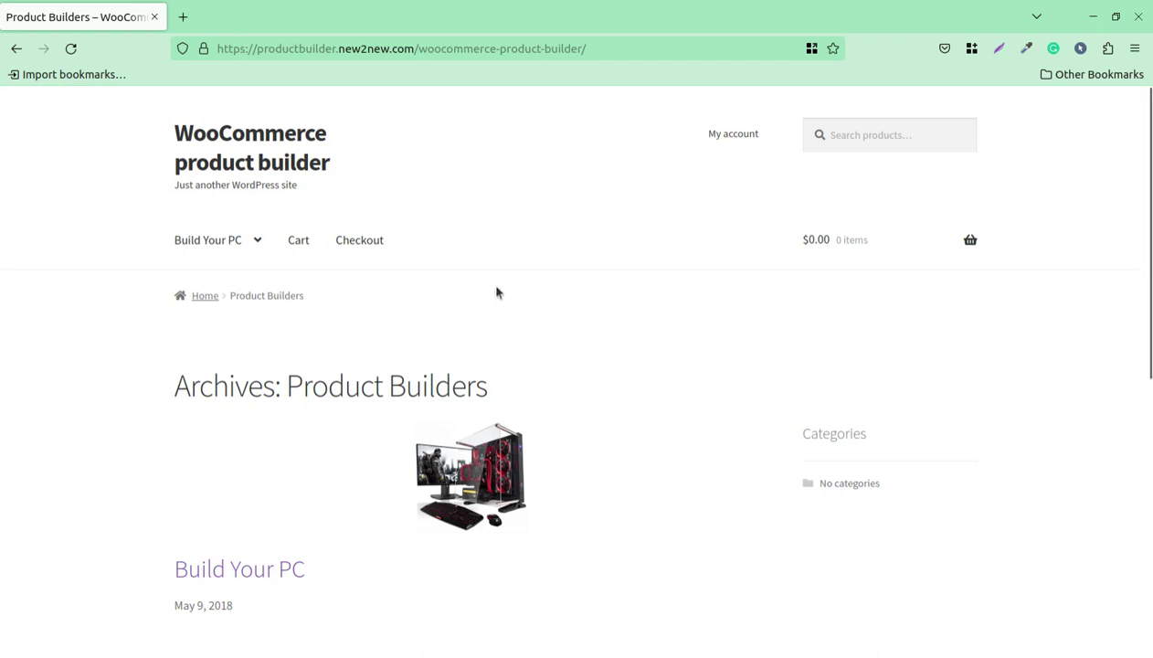
Step: Open the Build Your PC product builder and load its preset AMD configuration
mouse_move(207, 248)
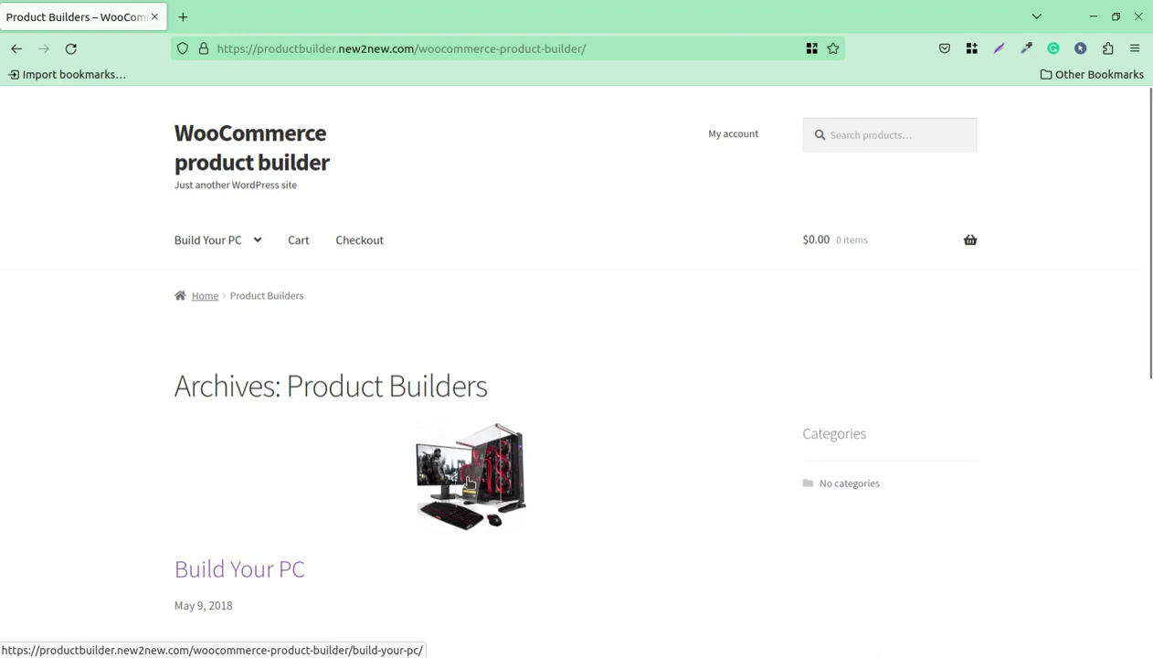
click(468, 481)
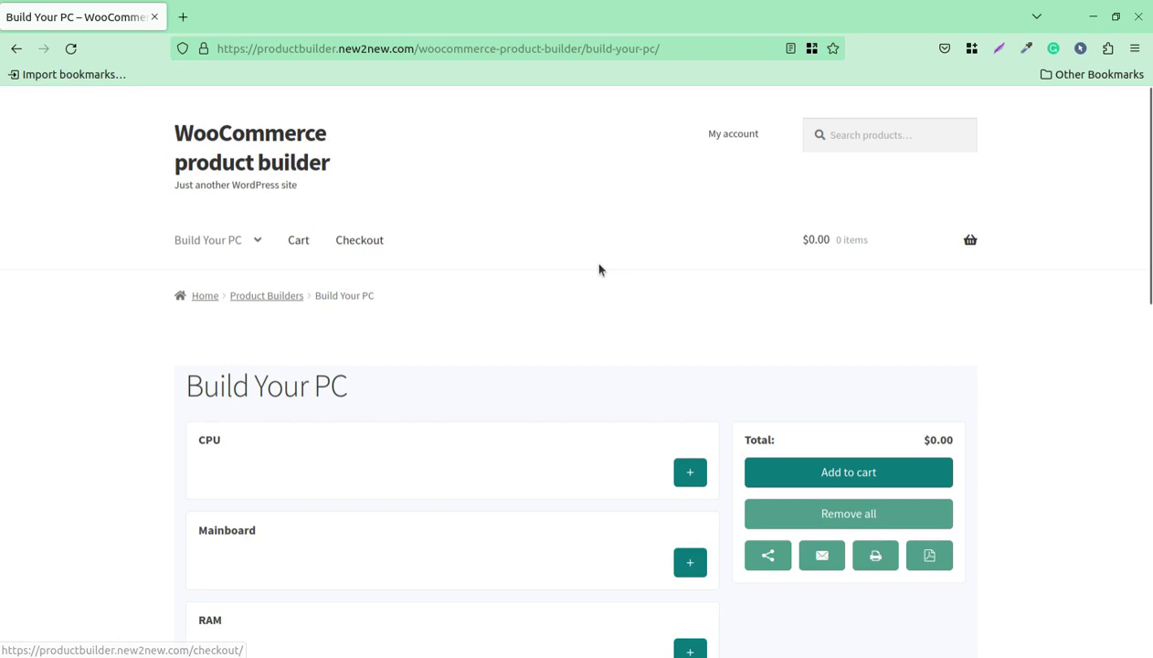
mouse_move(255, 239)
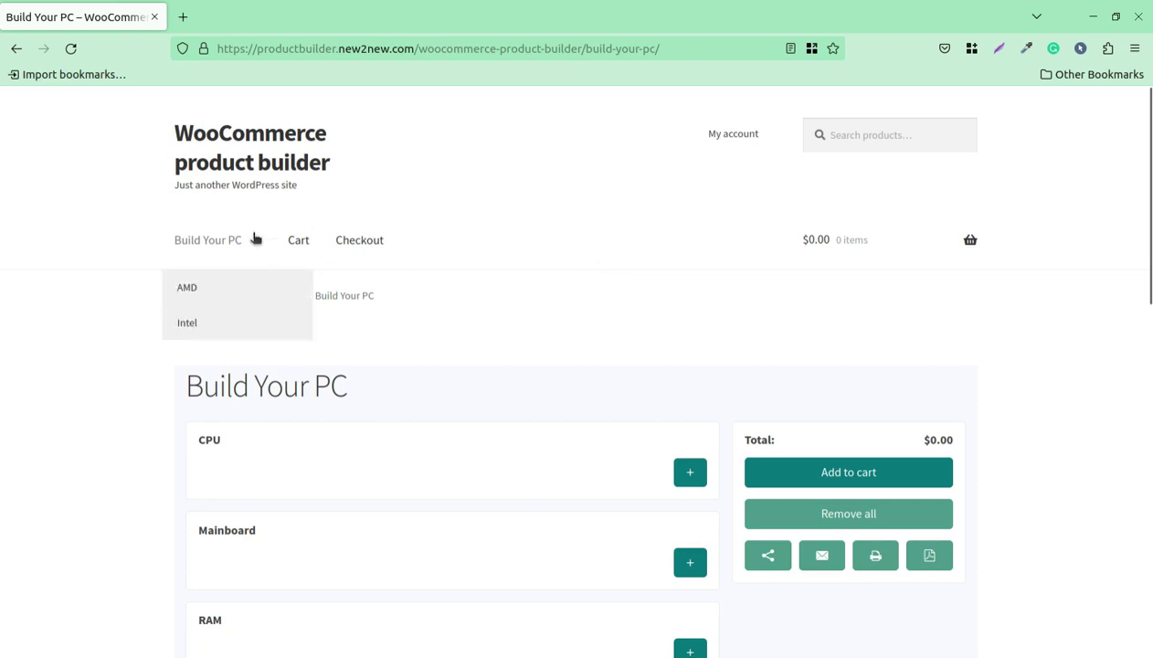
click(187, 287)
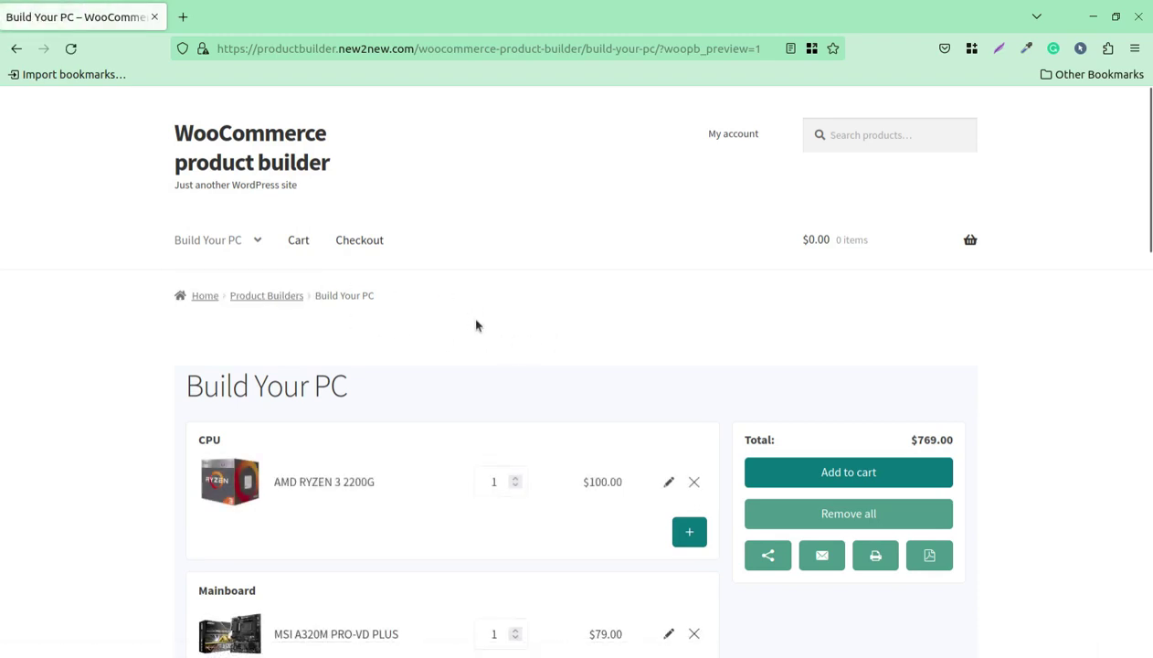
Step: Examine the components and prices of the AMD build from the CPU to the power supply
scroll(473, 325, down, 3)
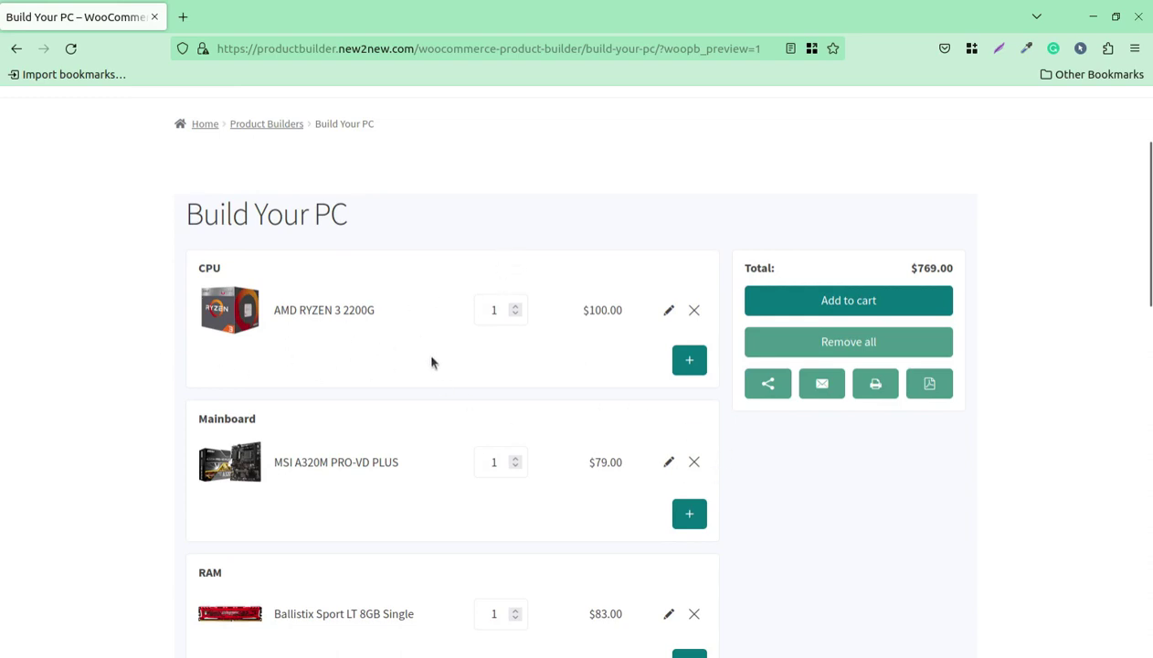
scroll(293, 340, down, 3)
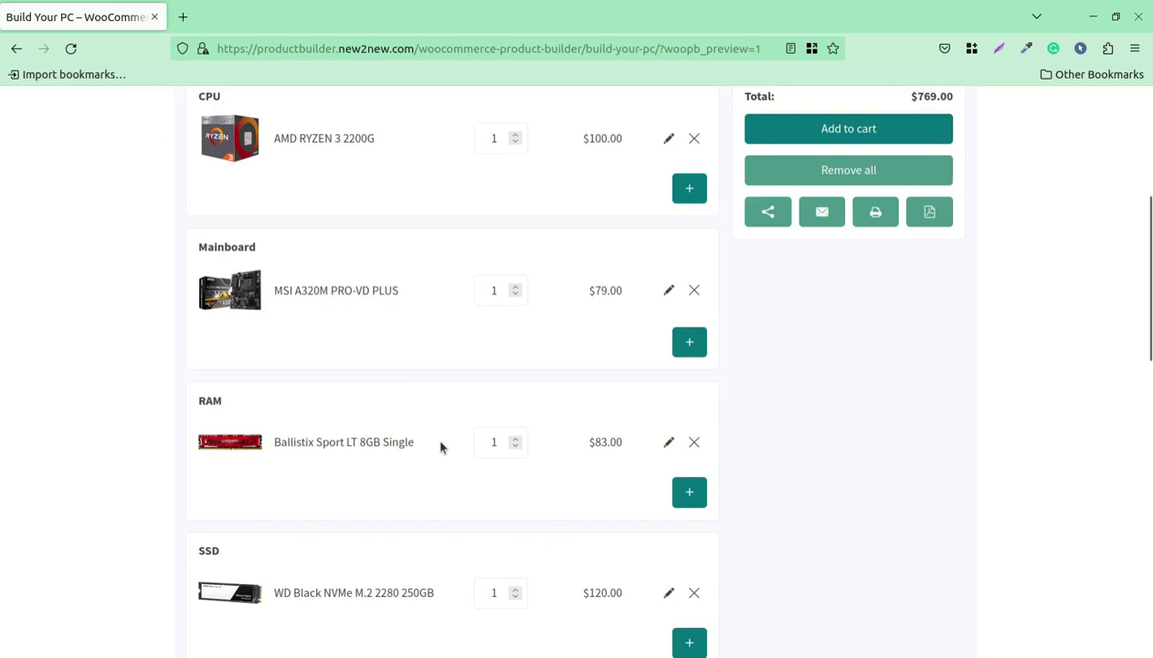
scroll(441, 447, up, 4)
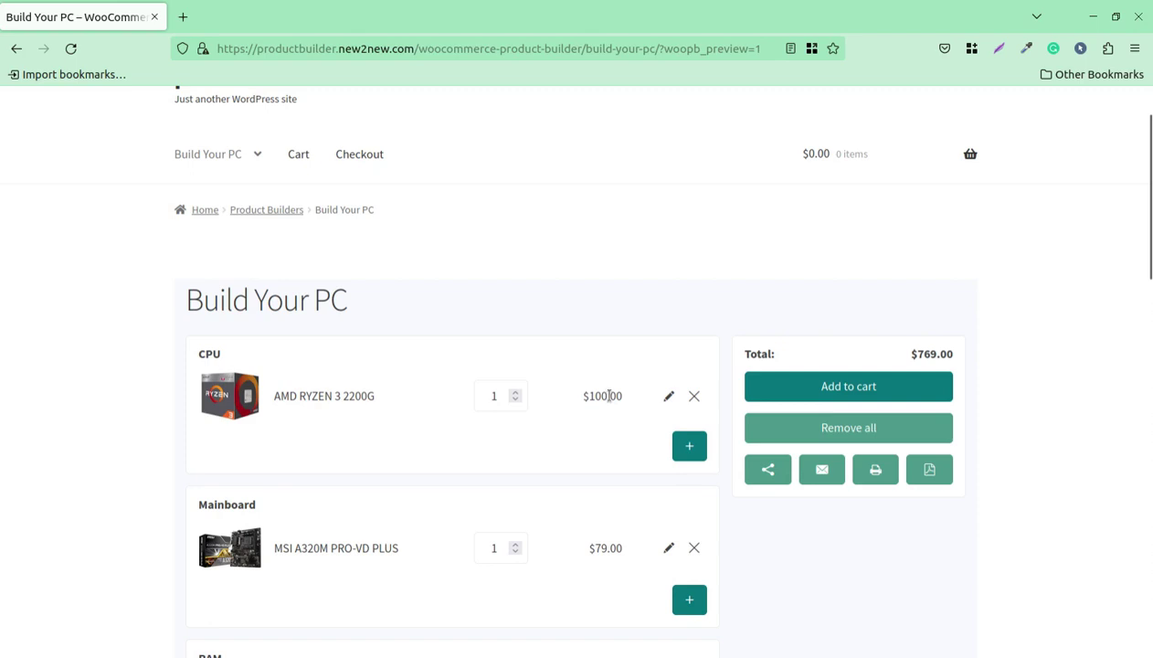
scroll(593, 367, down, 3)
scroll(576, 287, down, 2)
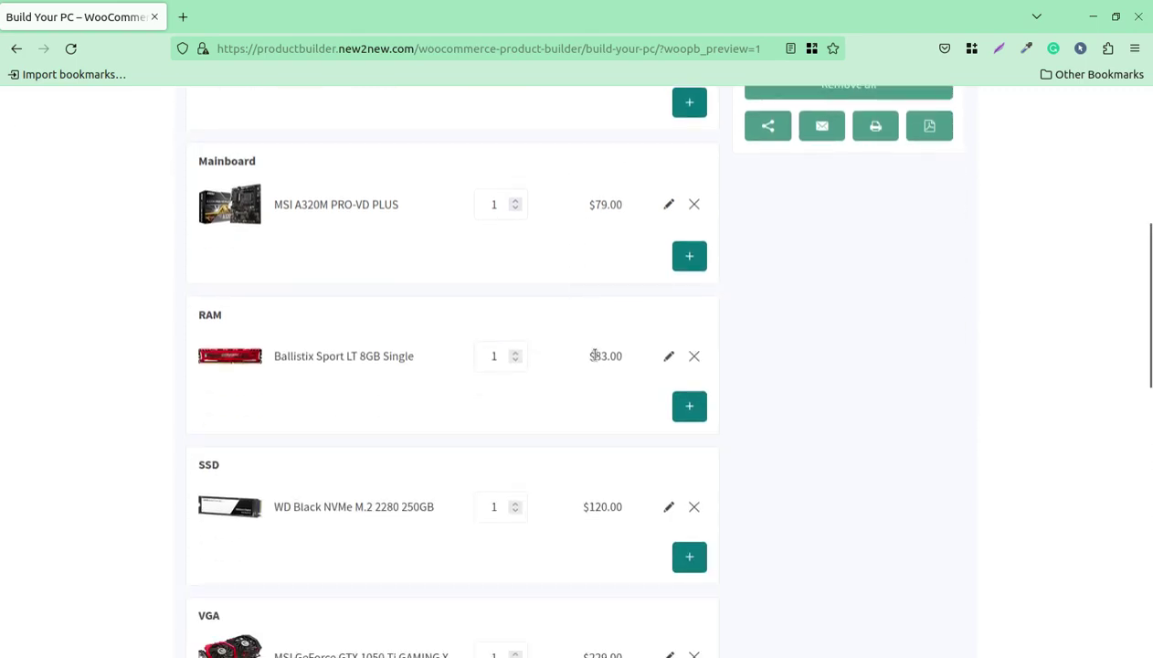
scroll(594, 361, down, 2)
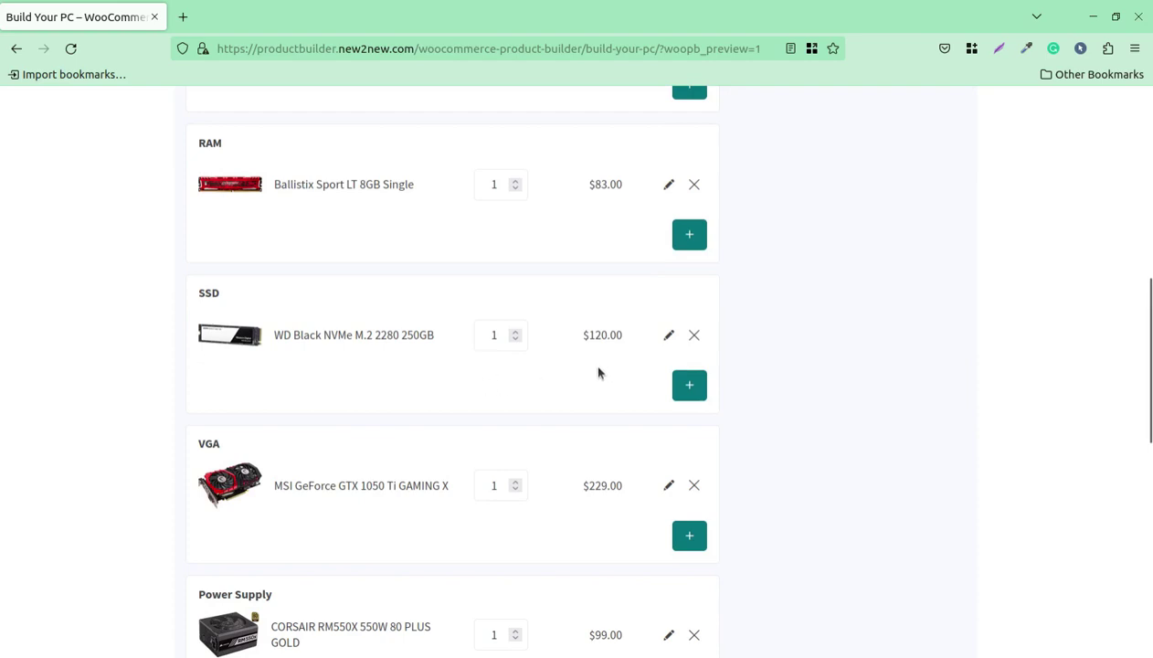
Step: Replace the RAM in the AMD build with the ADATA XPG GAMMIX D10 16GB (2 x 8GB) and check the total
scroll(534, 355, up, 2)
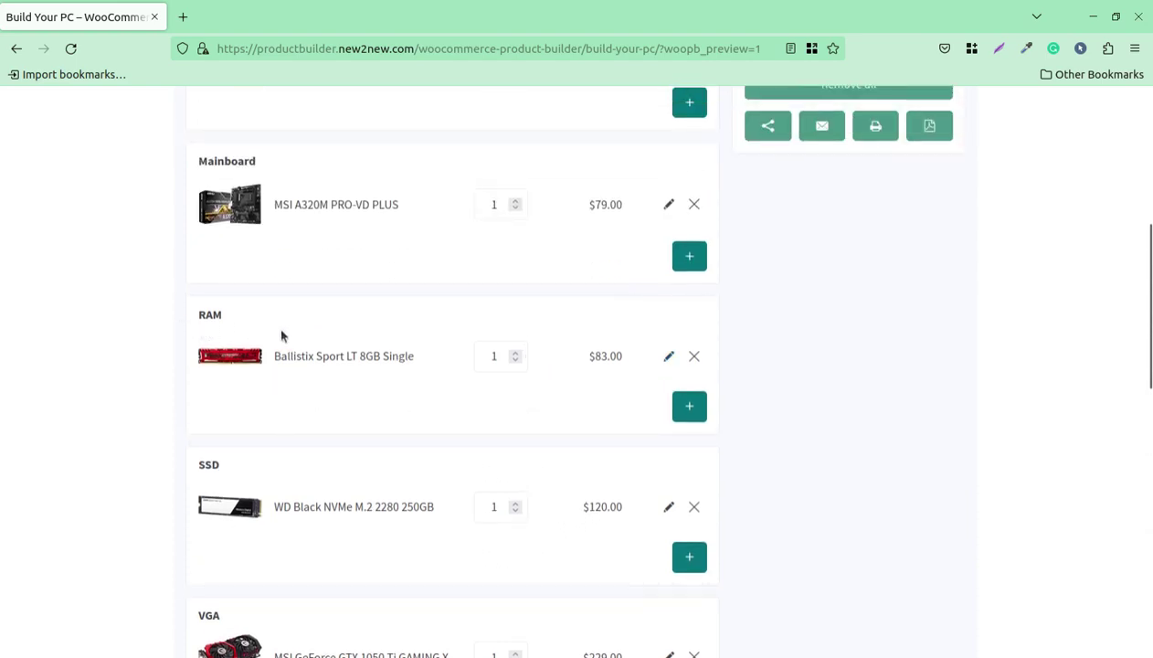
click(668, 358)
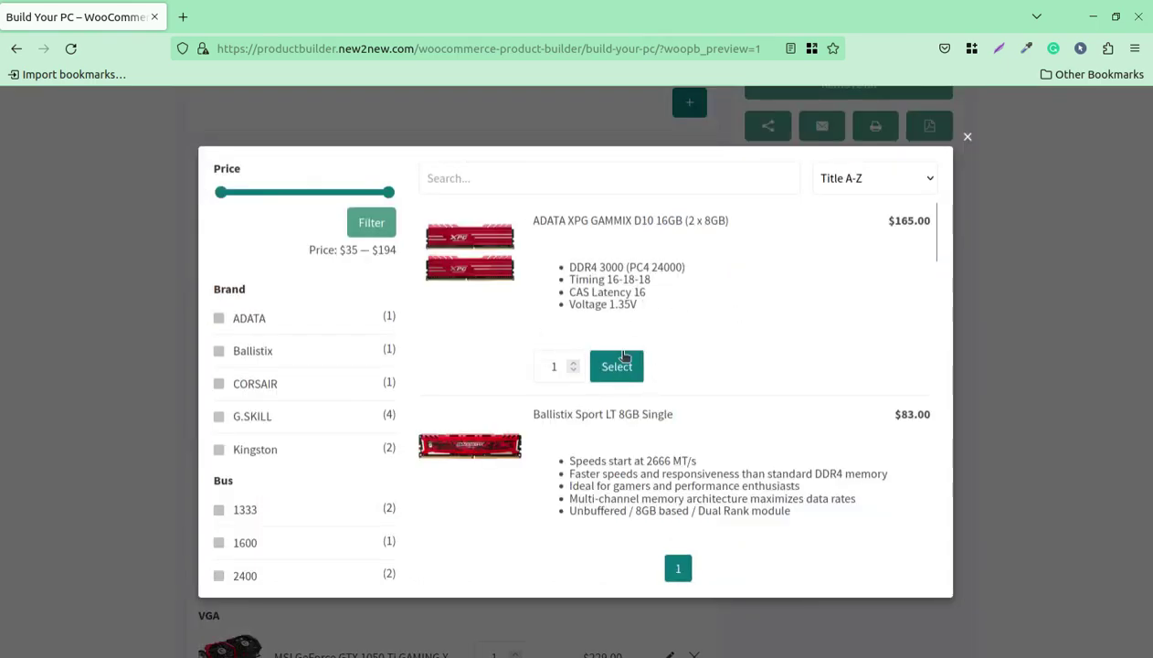
click(622, 360)
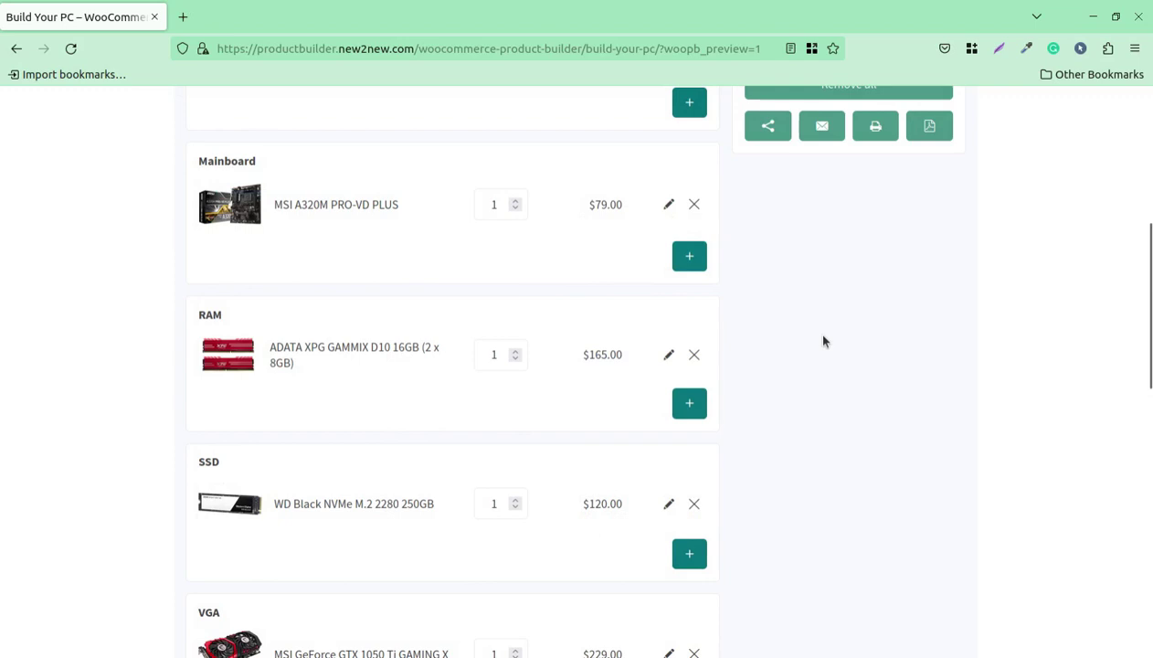
scroll(841, 360, up, 5)
scroll(922, 356, down, 2)
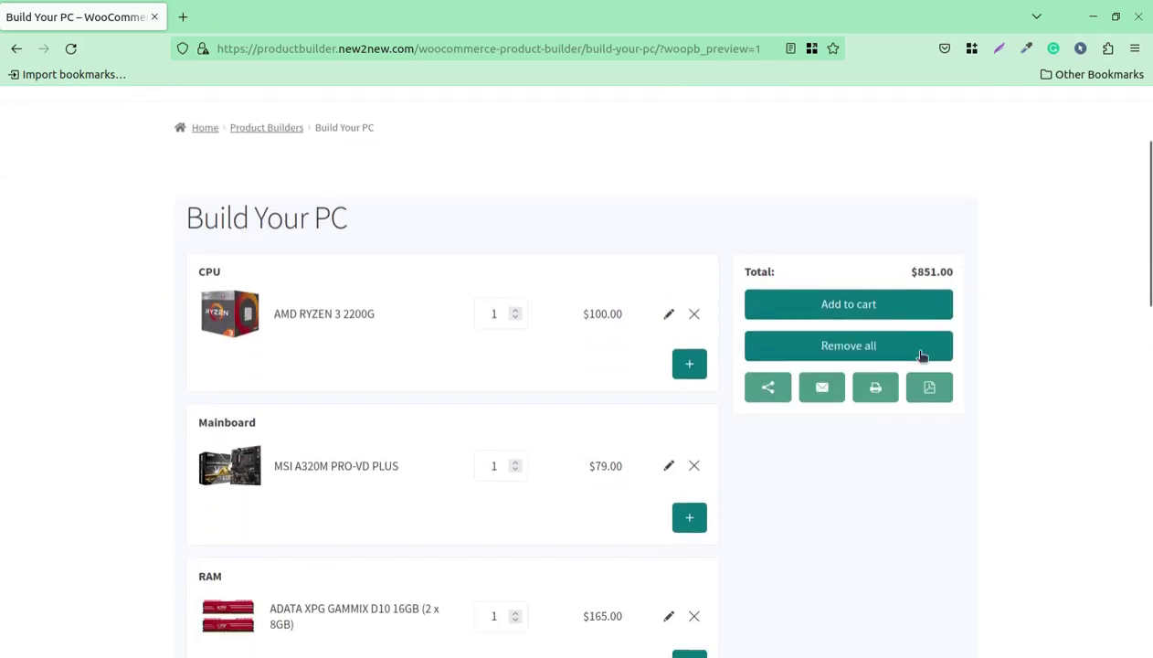
Step: Remove the WD Black NVMe M.2 2280 250GB SSD from the AMD build and check the updated total
scroll(506, 385, down, 2)
scroll(420, 454, down, 2)
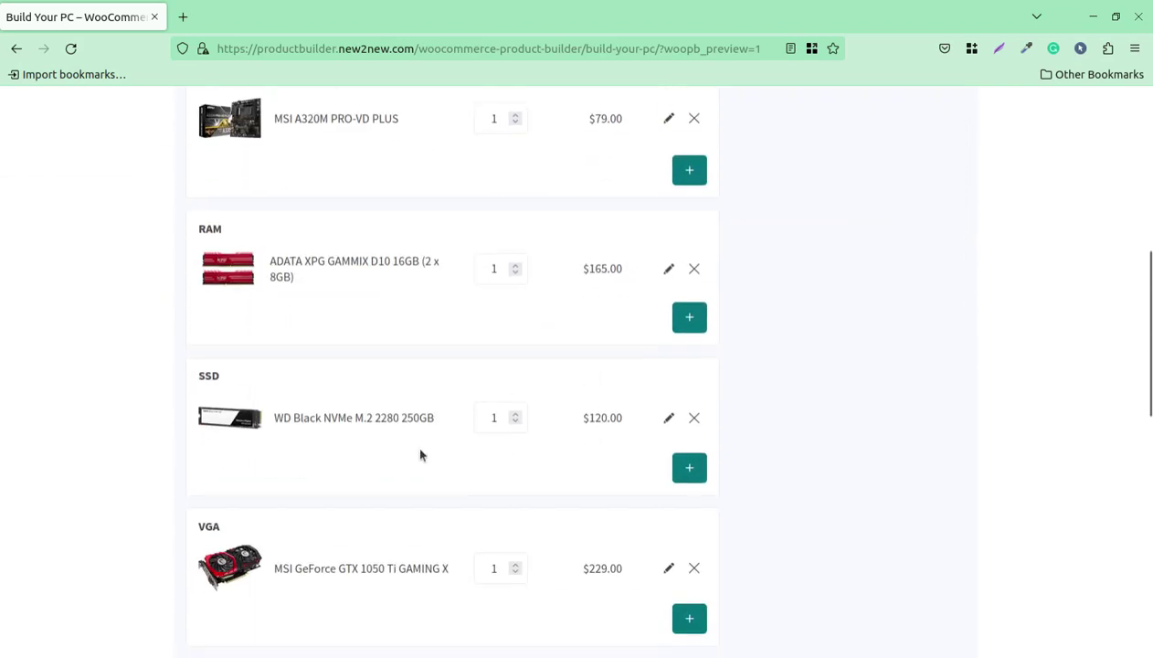
click(694, 417)
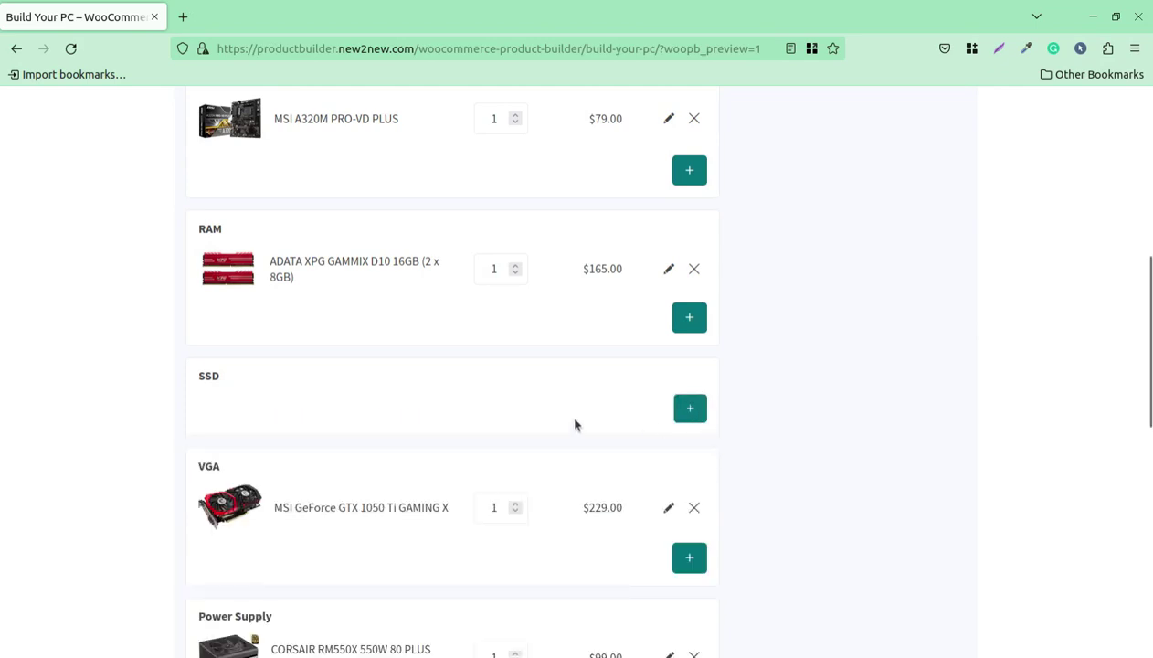
click(690, 409)
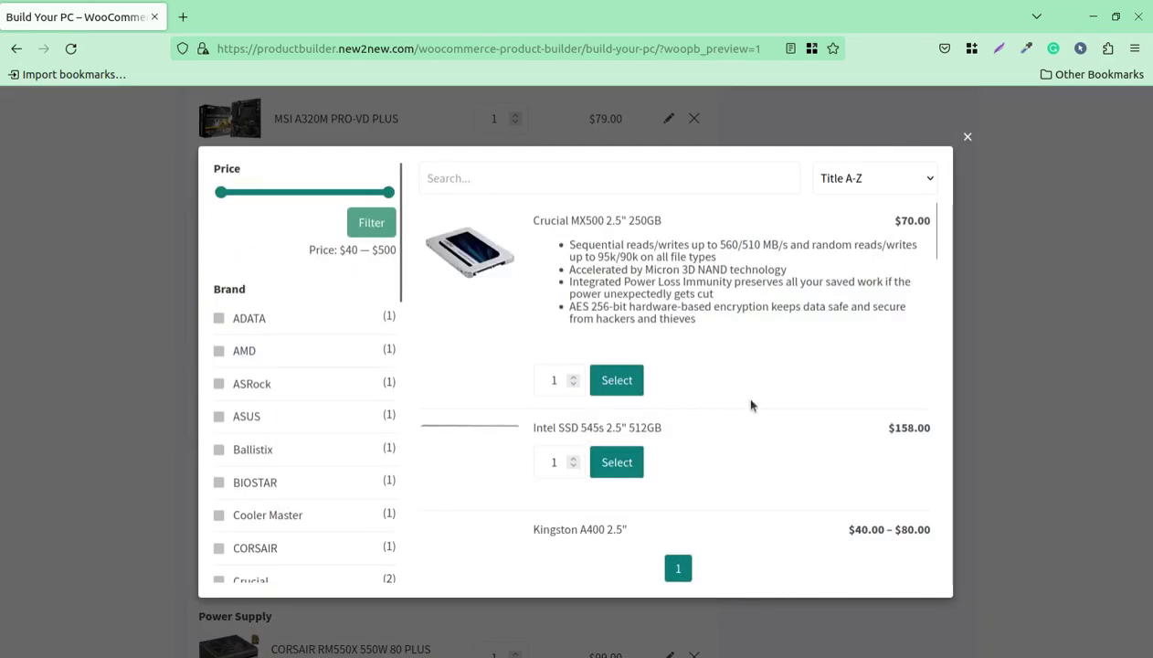
click(967, 136)
scroll(584, 395, up, 3)
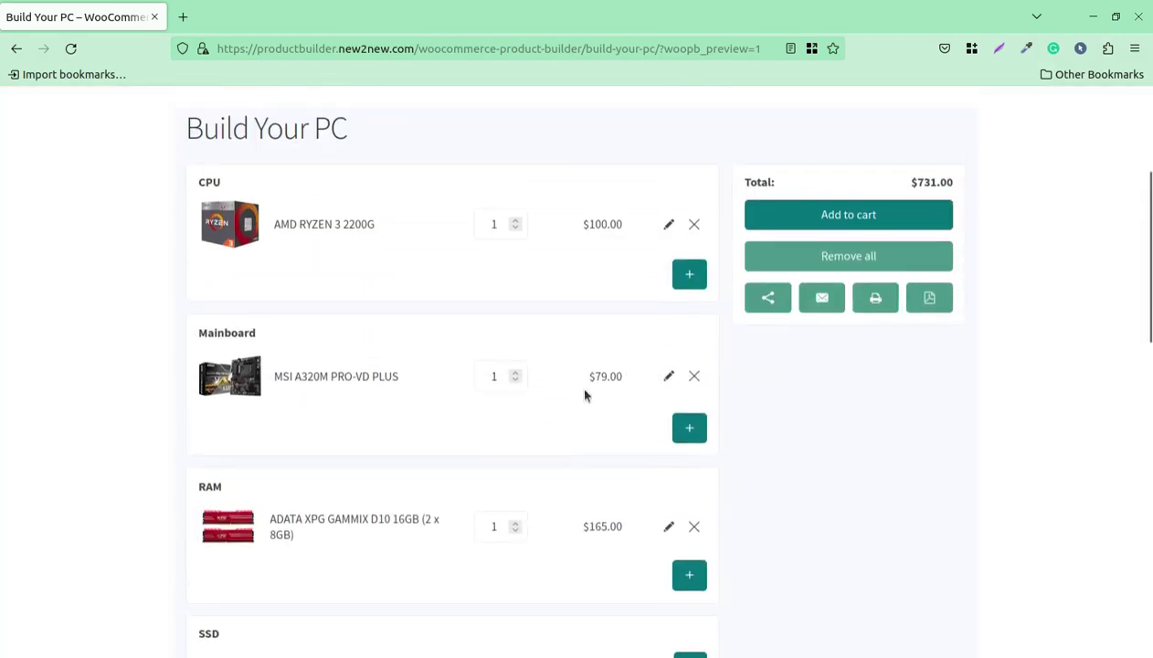
drag(910, 182, 946, 183)
scroll(841, 367, up, 3)
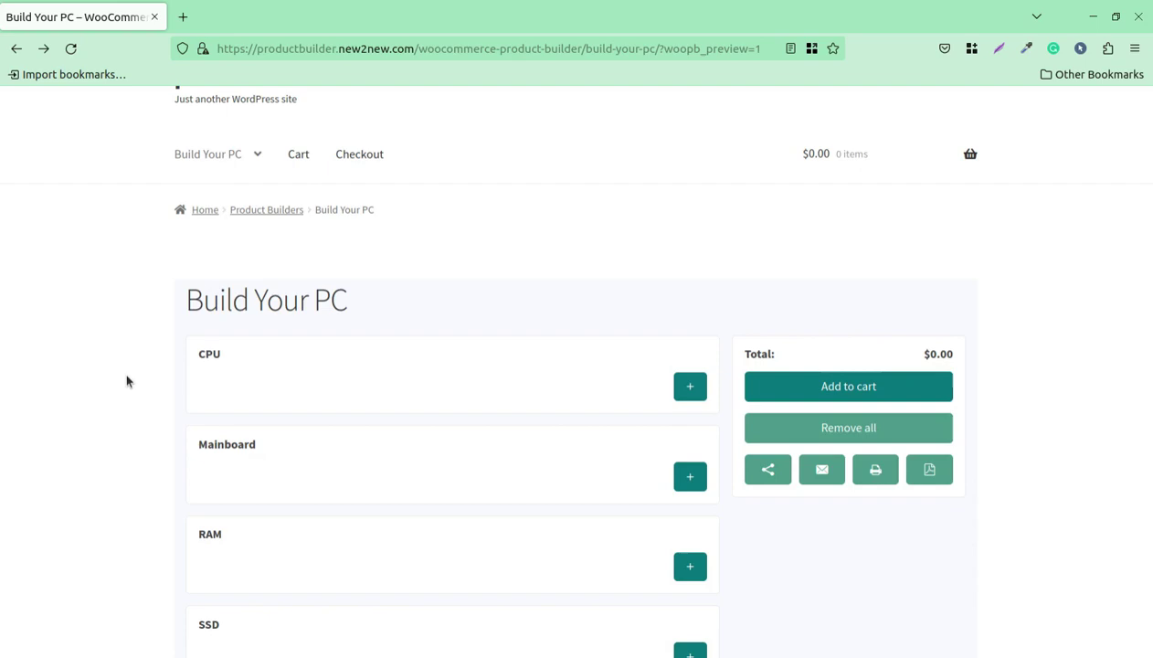
Step: Add the AMD RYZEN 3 1200 as the CPU of the empty build
click(681, 384)
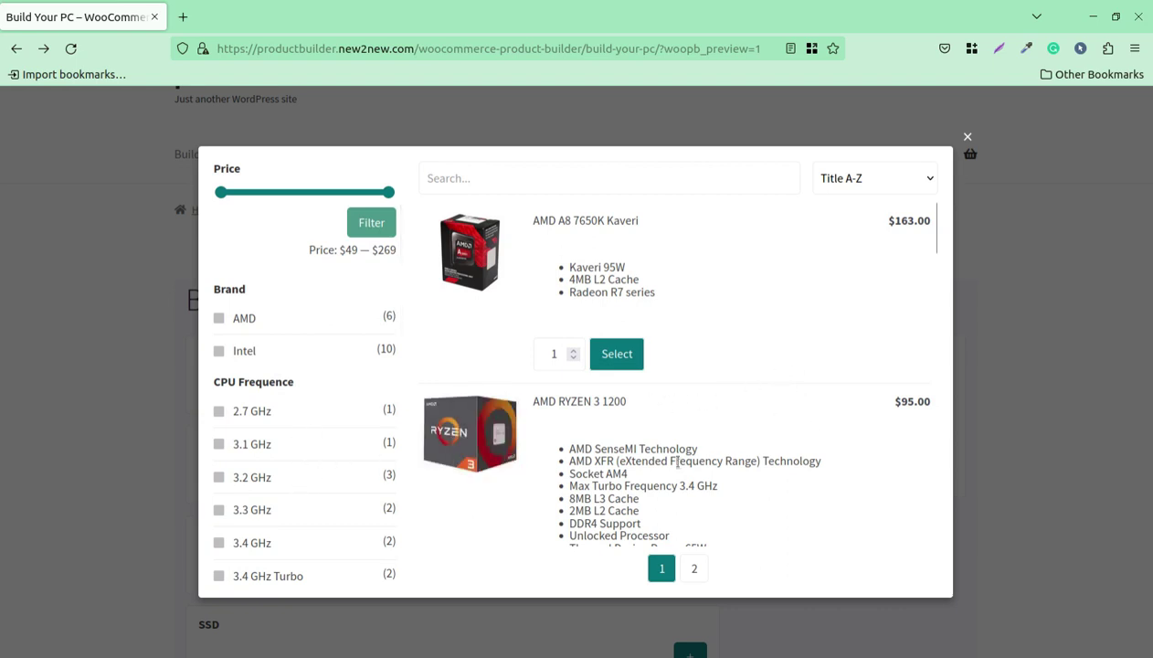
scroll(703, 528, down, 2)
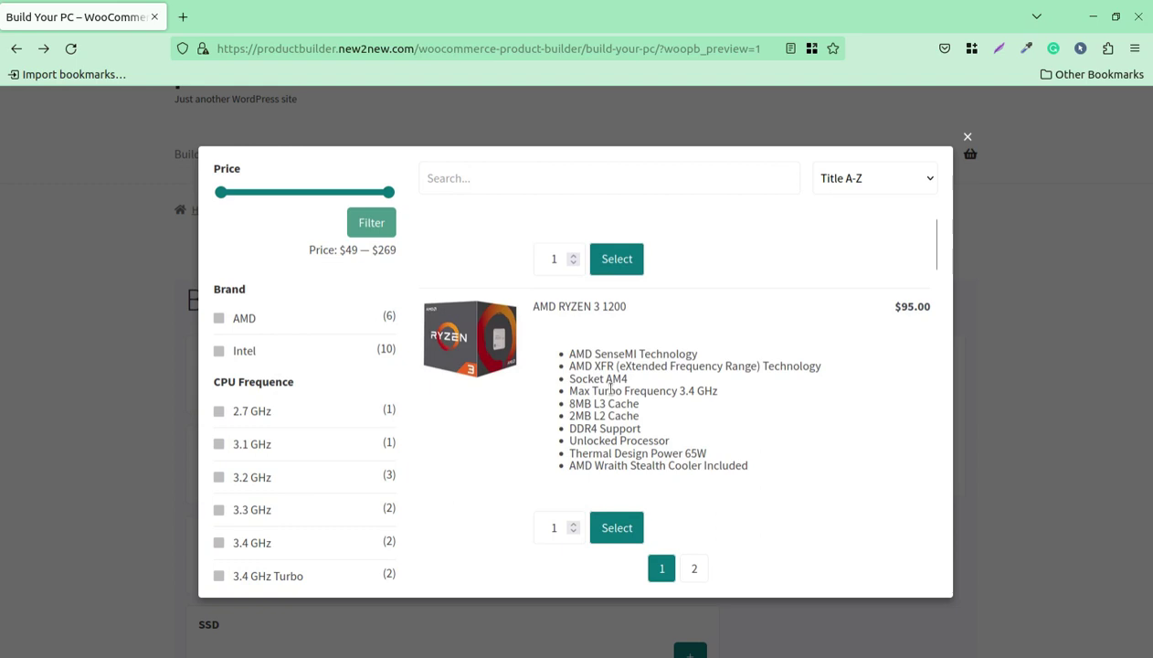
click(621, 531)
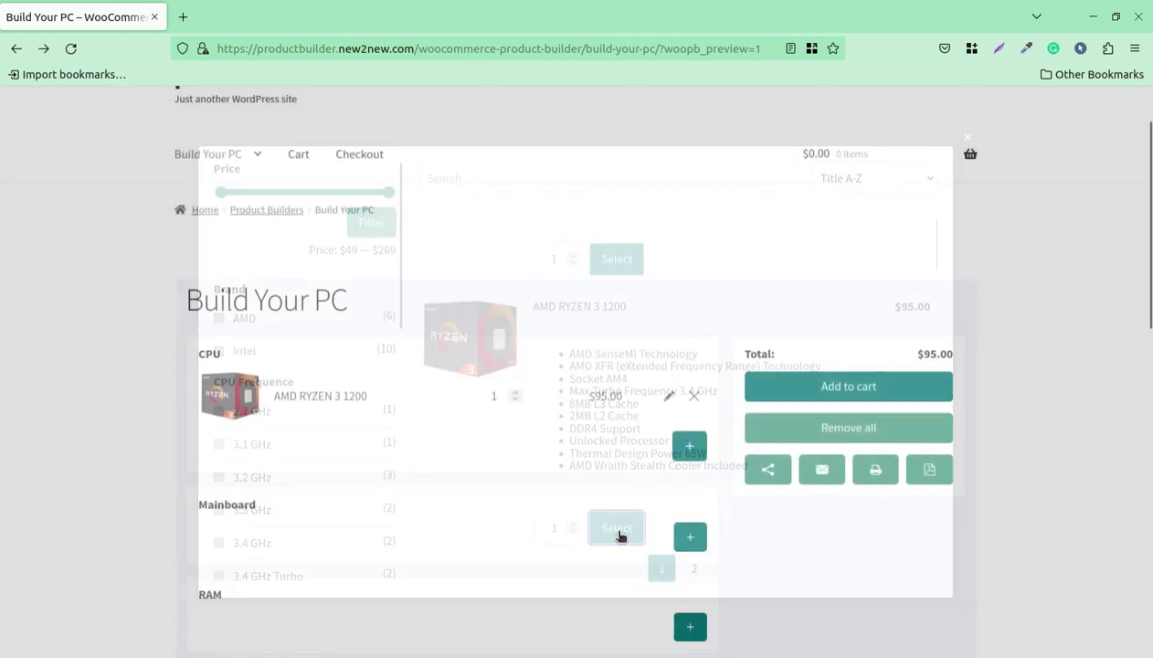
Step: Add the ASRock H110M-DGS R3.0 as the mainboard of the build
scroll(808, 411, down, 3)
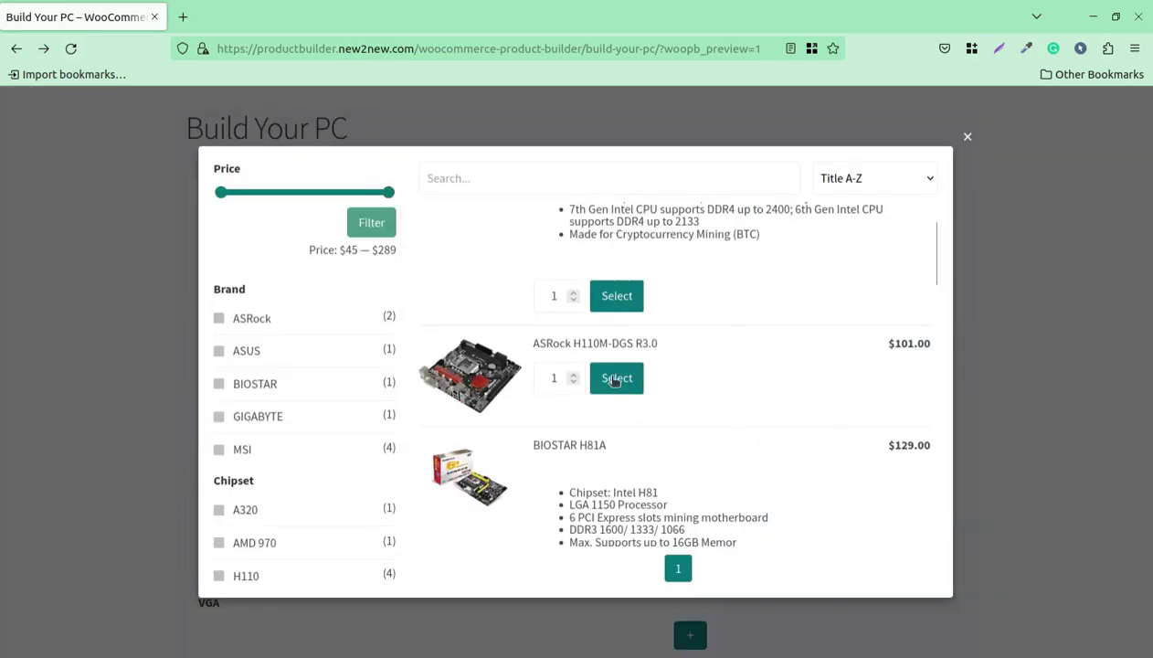
scroll(630, 329, up, 2)
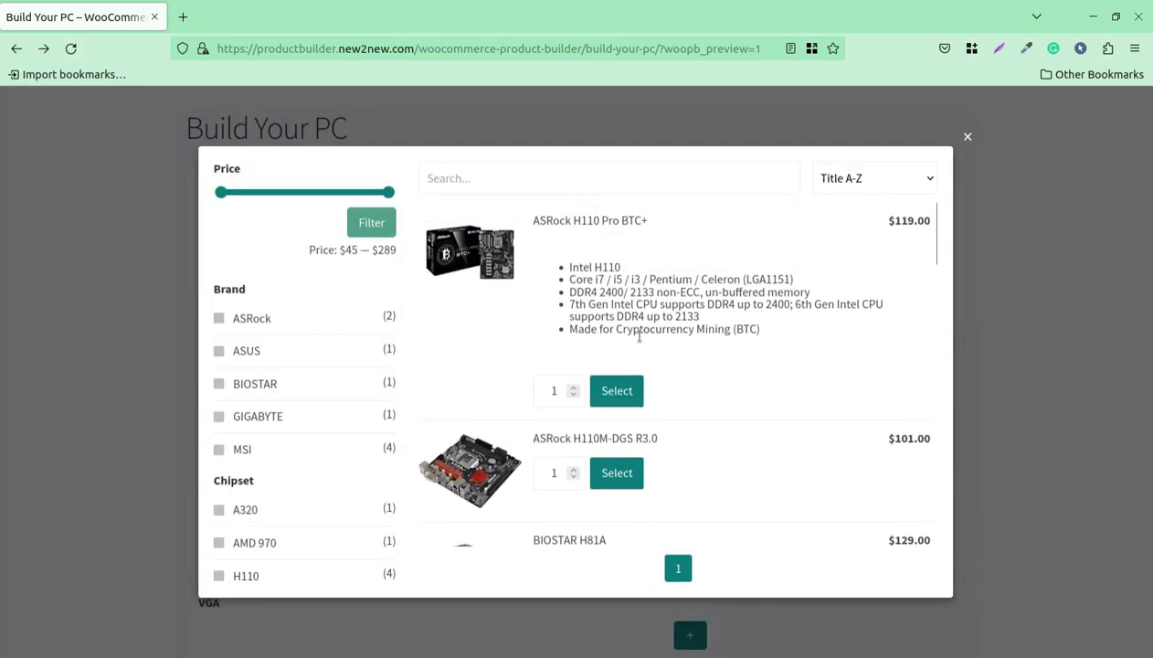
scroll(639, 336, down, 2)
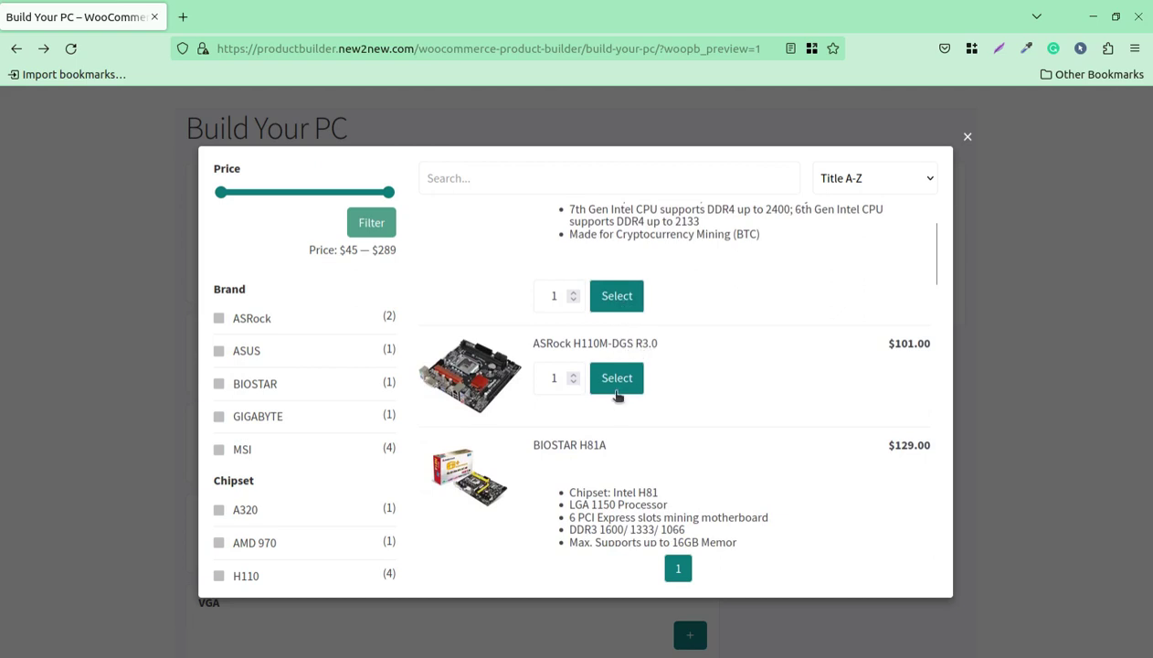
click(617, 379)
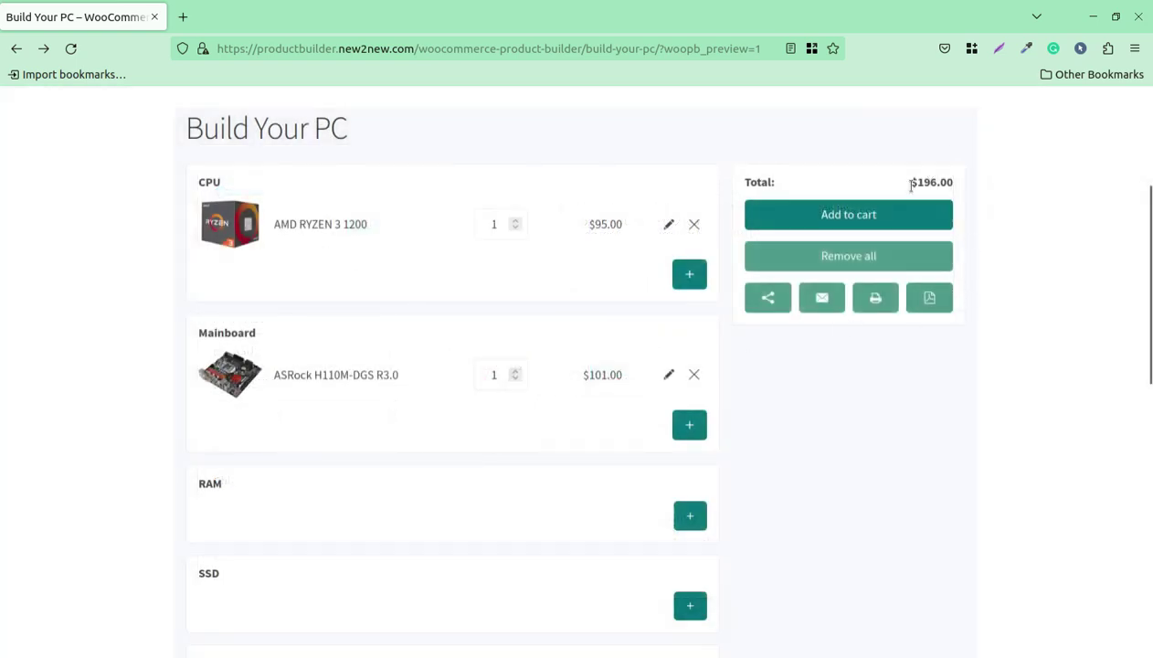
Step: Add the GIGABYTE GA-H110M-A as a second mainboard and check the build's total
scroll(651, 424, down, 3)
click(686, 265)
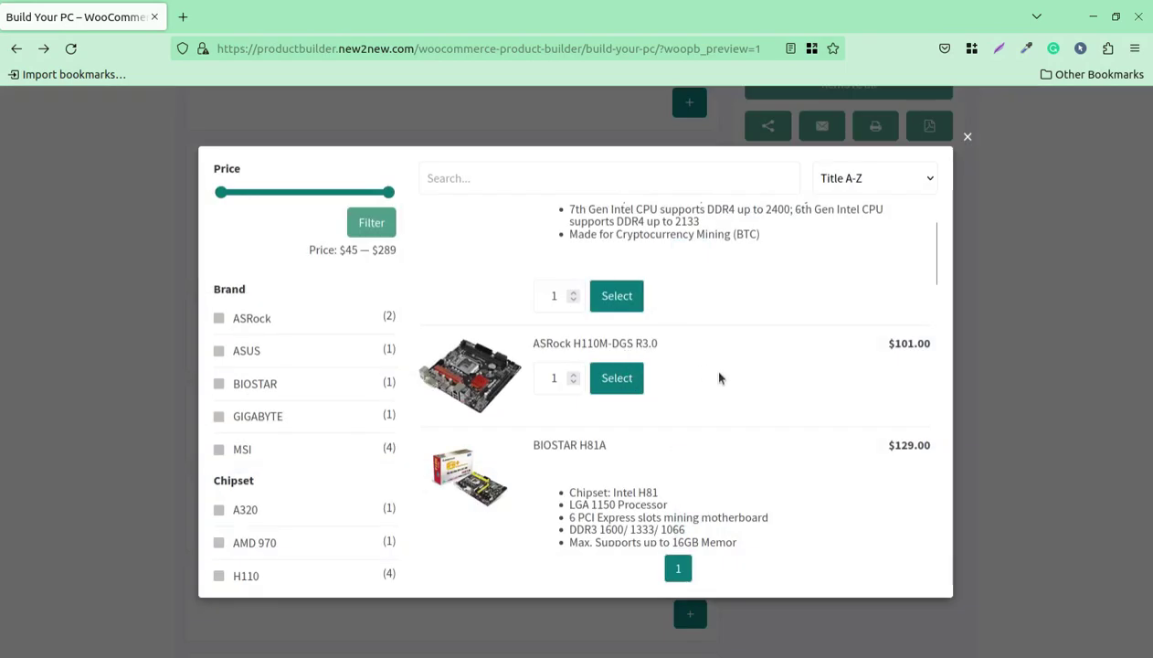
scroll(764, 416, down, 4)
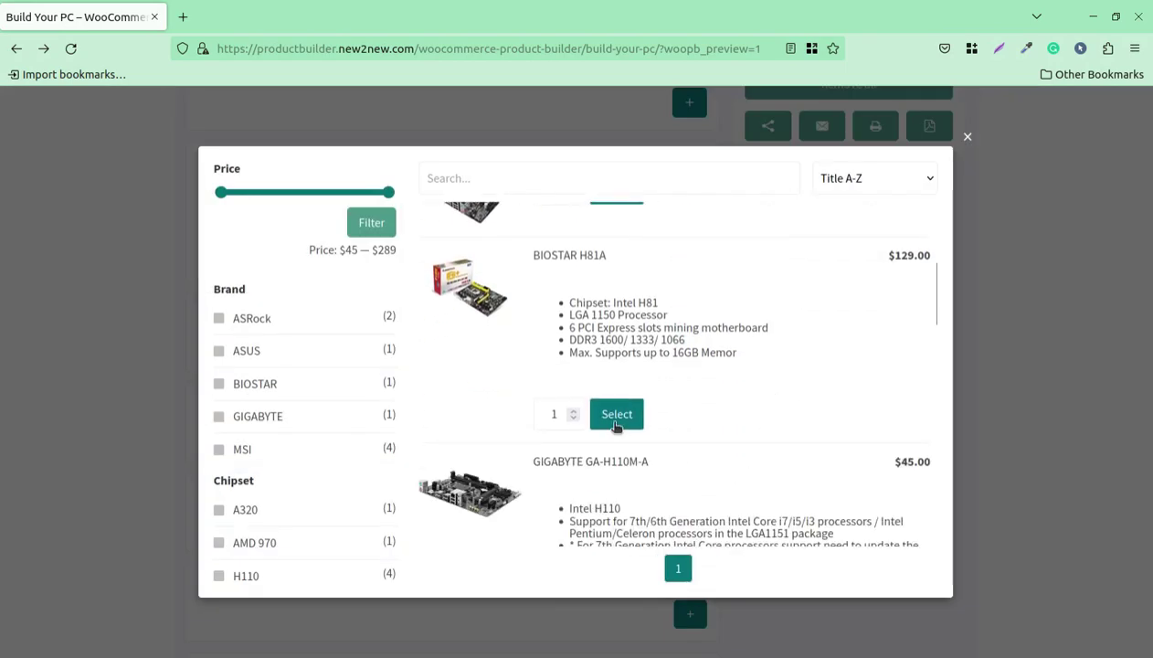
scroll(658, 489, down, 2)
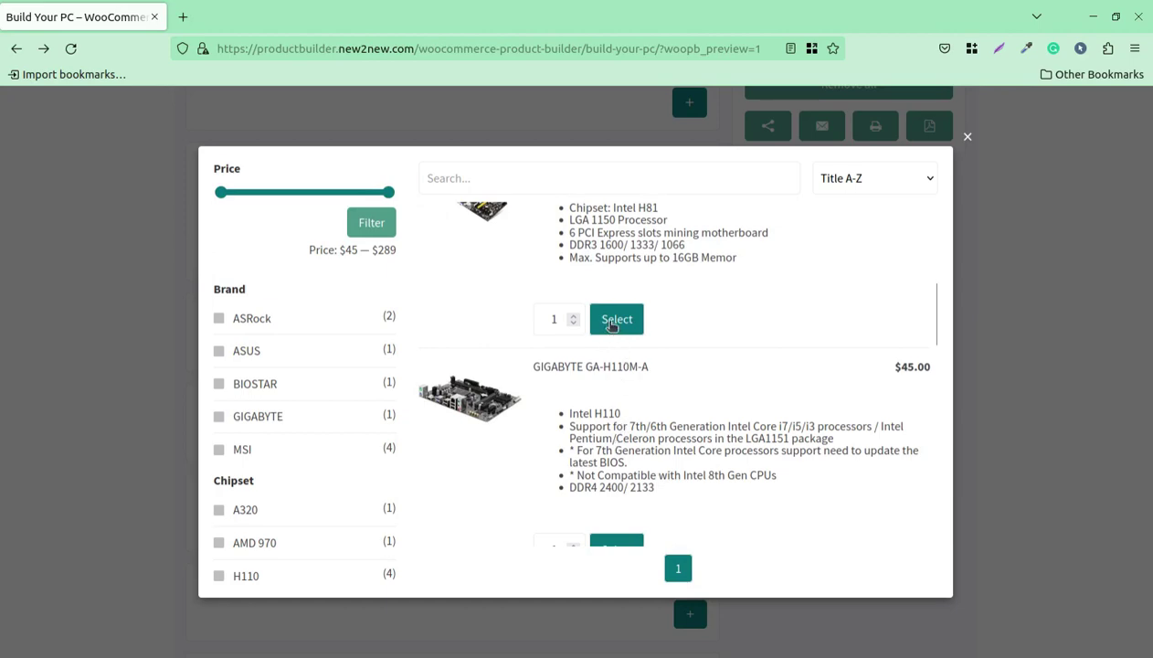
scroll(610, 464, down, 4)
click(613, 362)
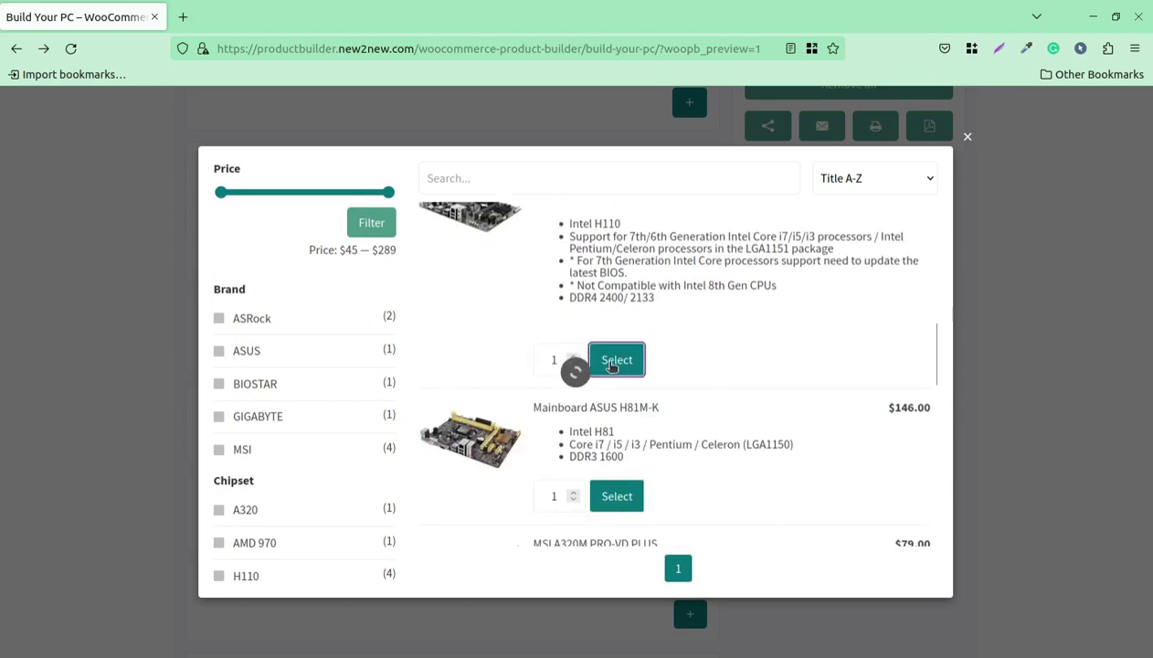
scroll(876, 274, up, 3)
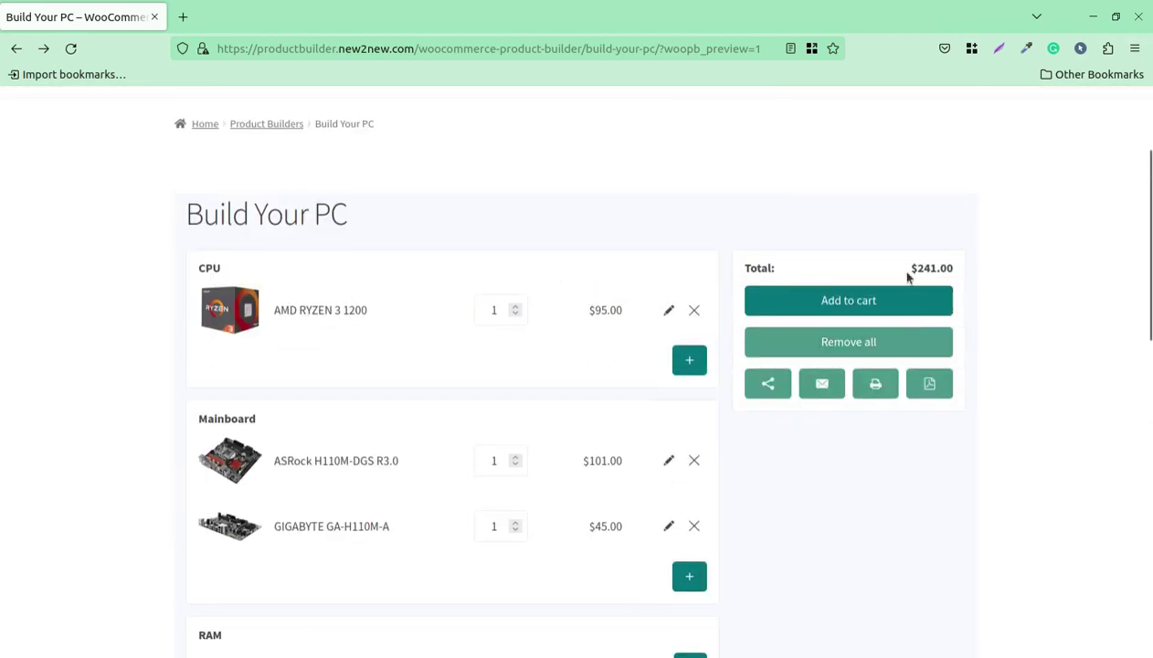
Step: Look through the other mainboards without choosing one, and remove the GIGABYTE GA-H110M-A from the build
scroll(900, 335, down, 2)
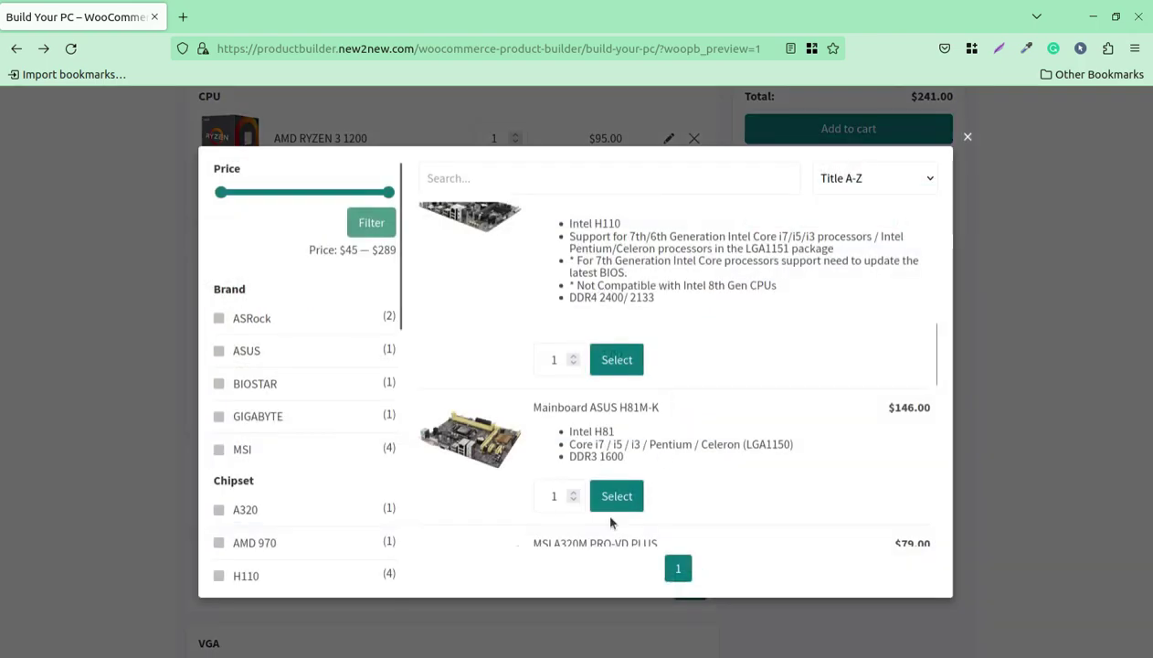
click(966, 139)
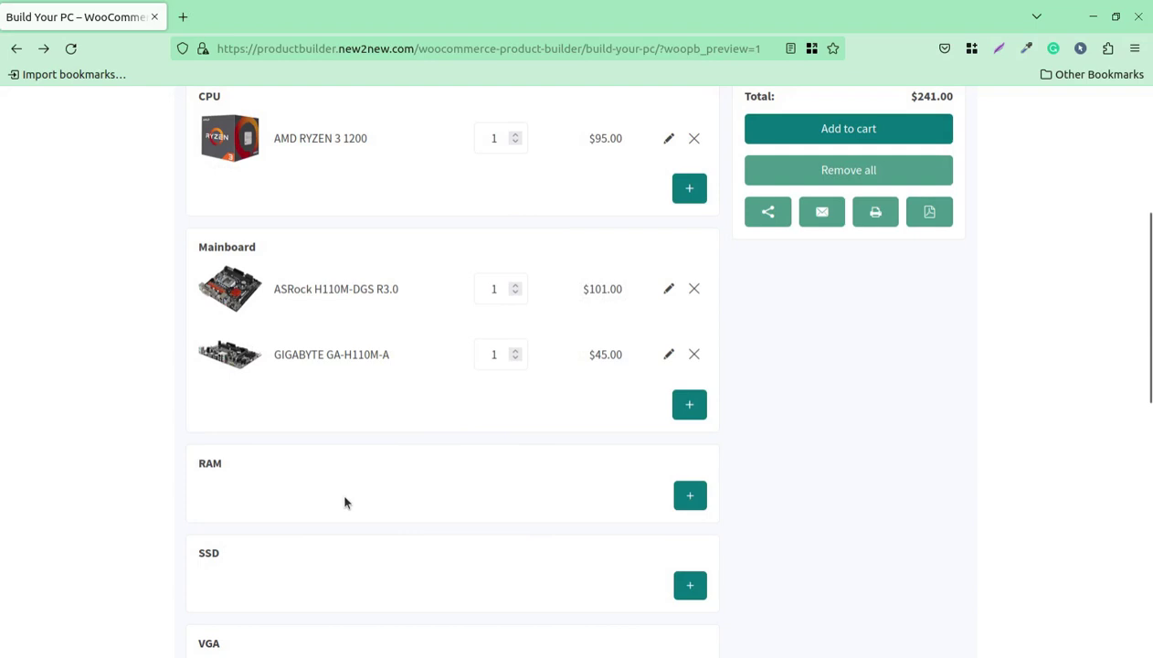
scroll(365, 475, down, 2)
scroll(361, 263, up, 2)
click(696, 364)
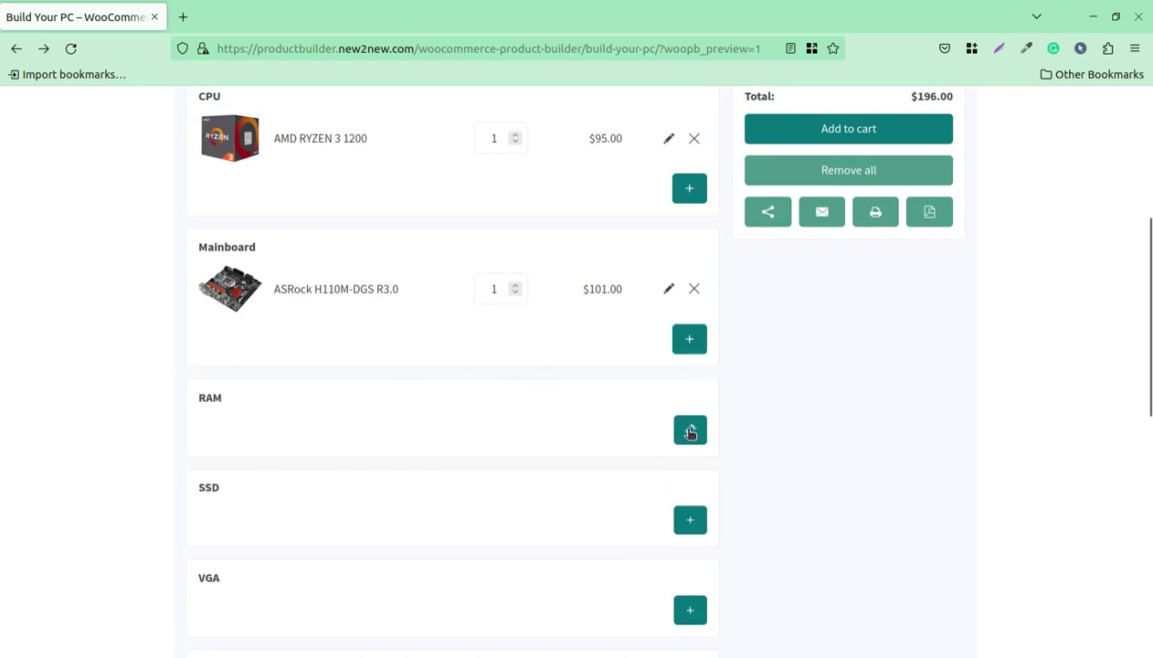
Step: Add the G.SKILL Ripjaws X Series 8GB (2 x 4GB) as RAM and the Mushkin Enhanced Reactor 2.5" 500GB as SSD
click(690, 431)
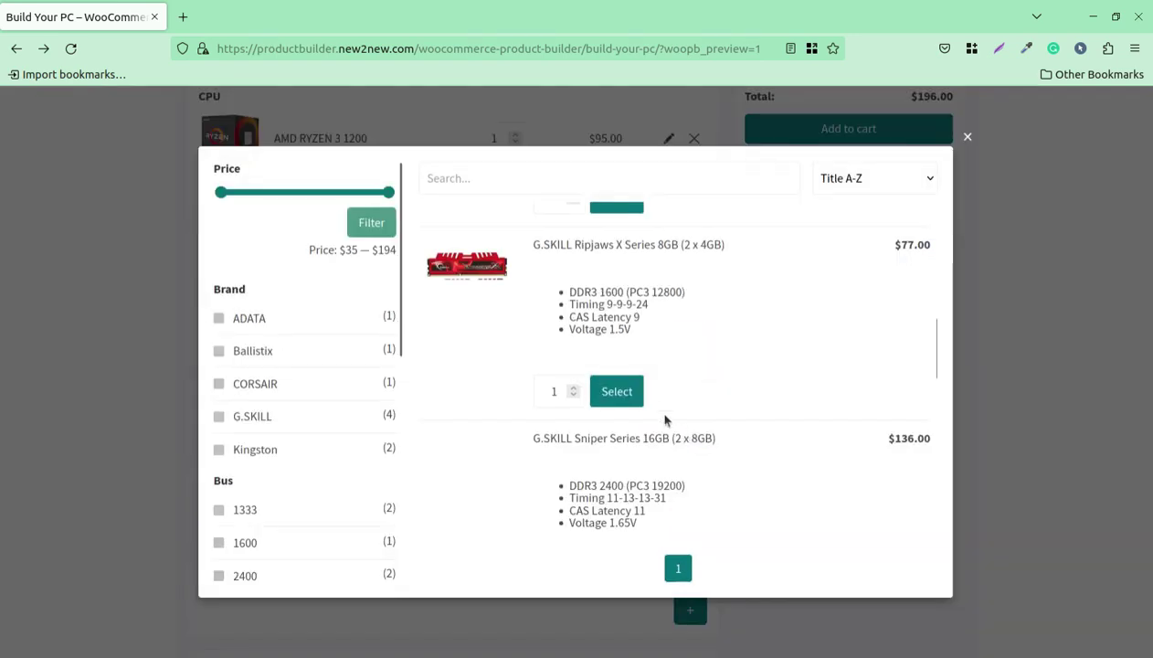
click(619, 394)
scroll(499, 466, down, 2)
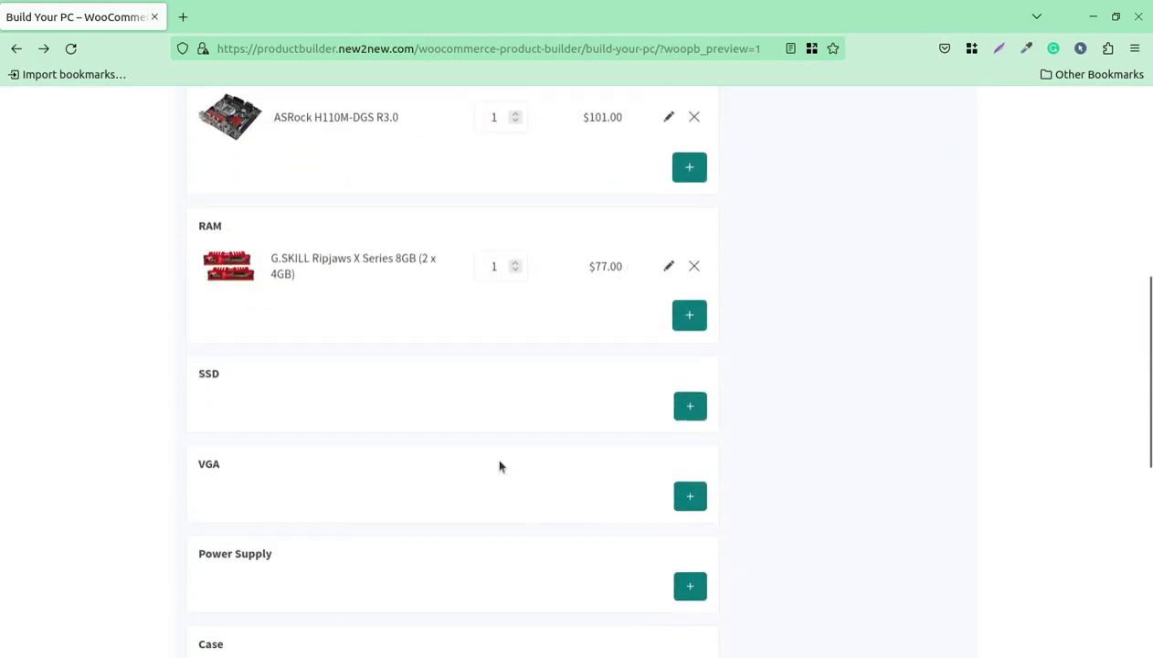
click(690, 406)
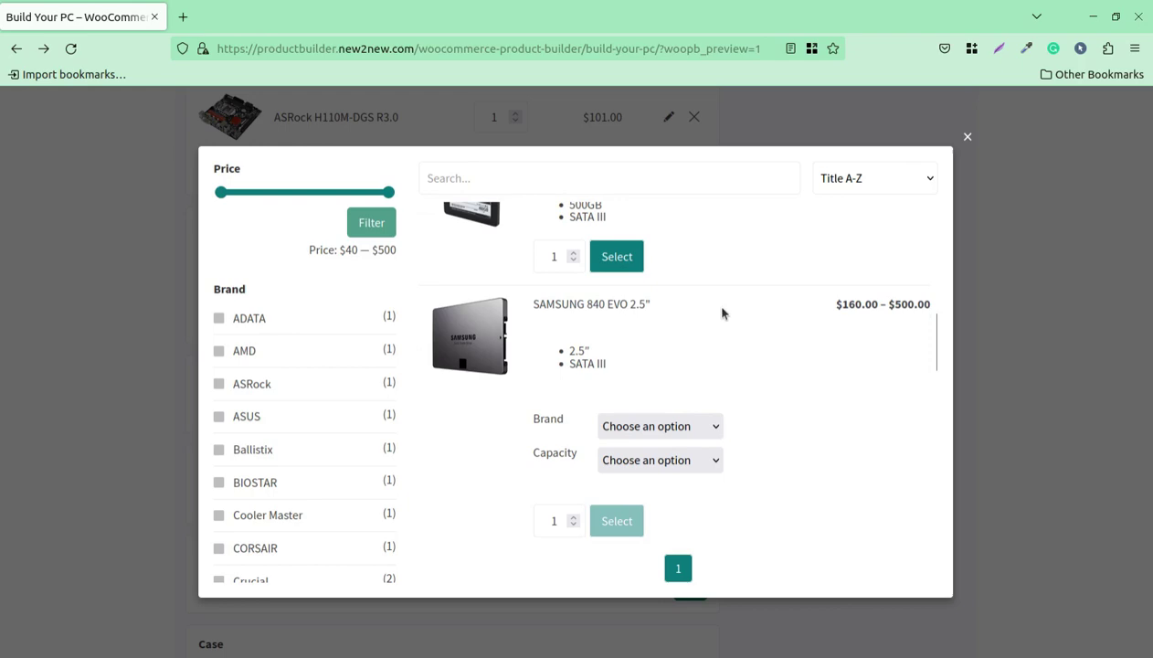
scroll(654, 317, up, 2)
click(612, 350)
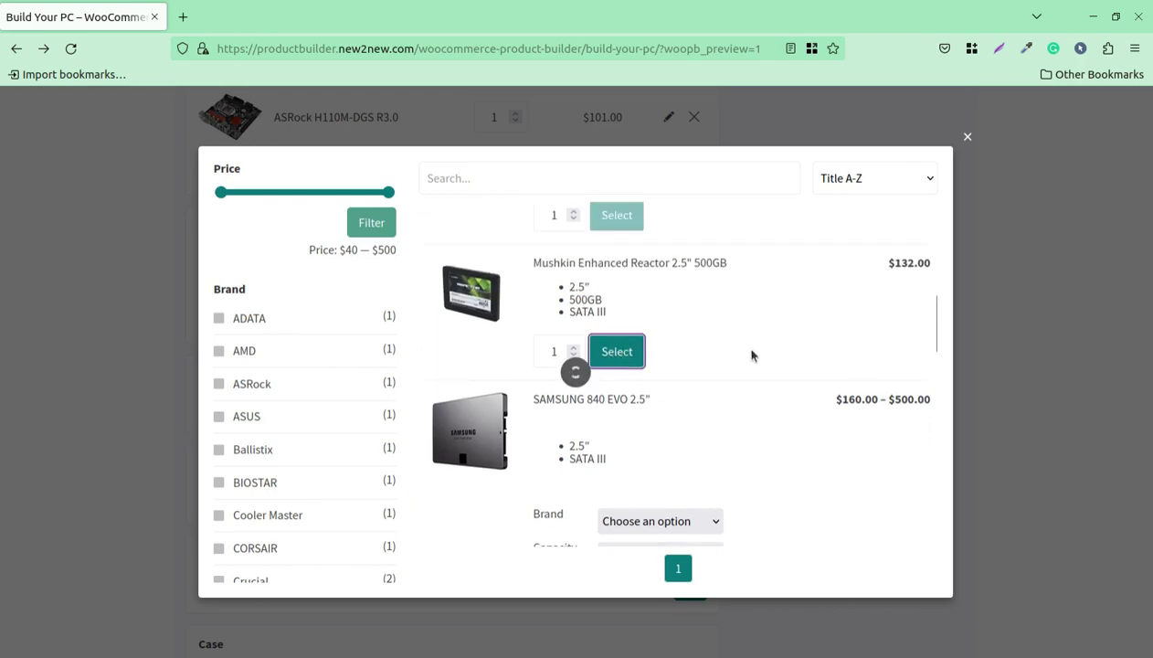
scroll(910, 436, up, 5)
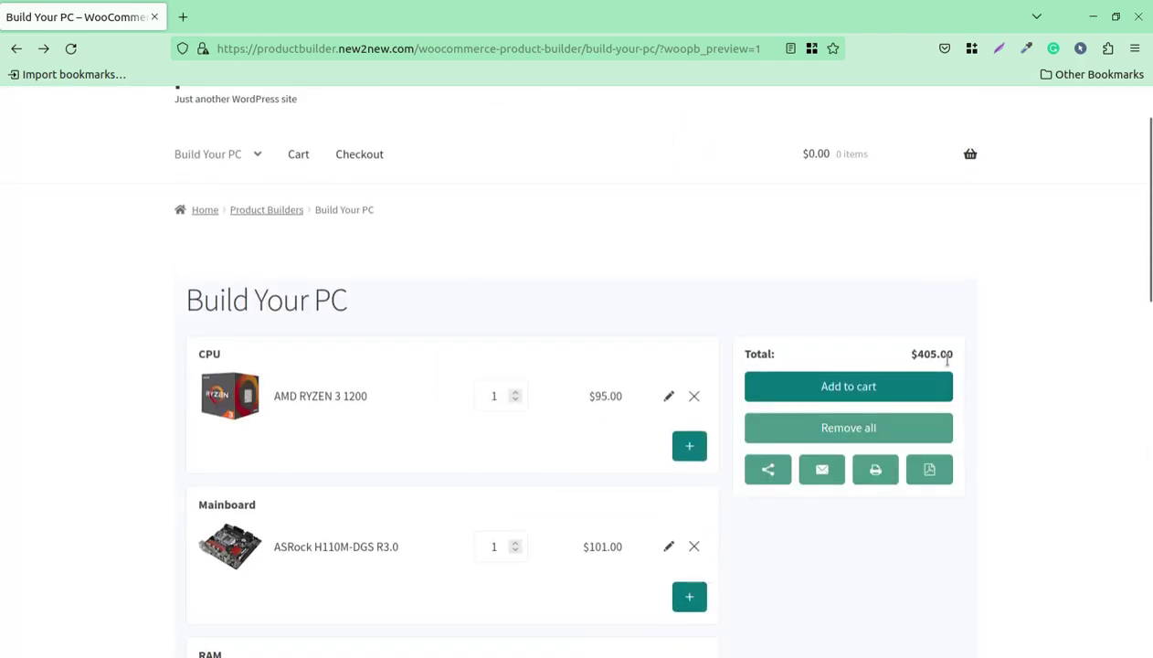
Step: Add the MSI GeForce GTX 1080 Ti GAMING X as the build's VGA card
scroll(766, 421, down, 5)
scroll(321, 334, down, 1)
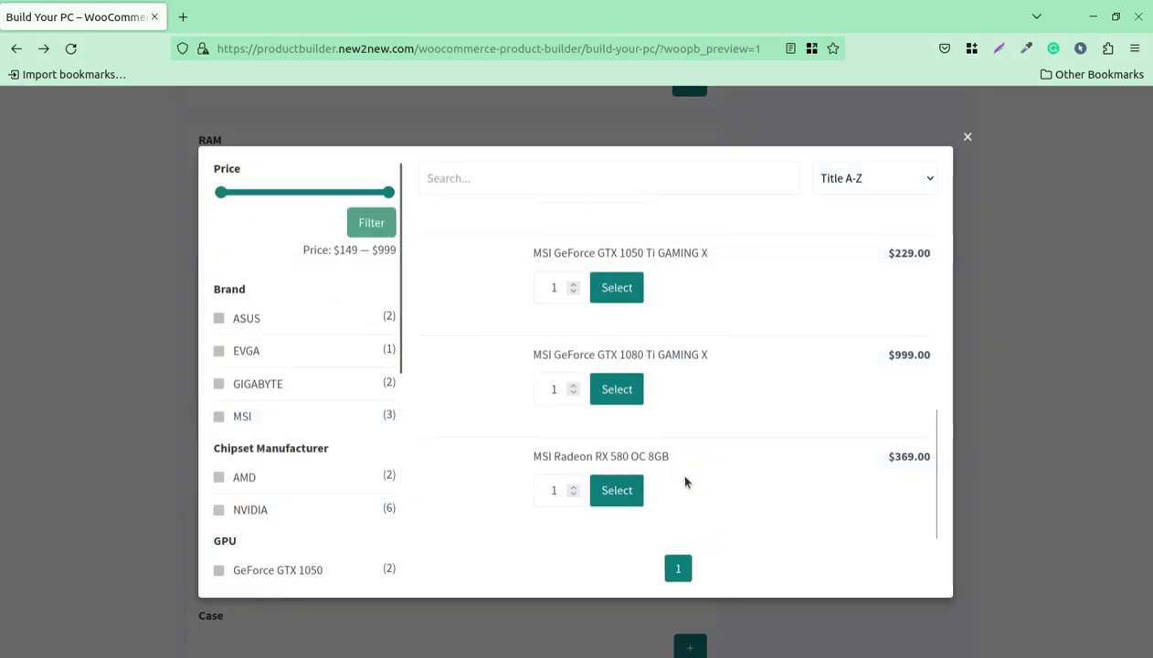
click(617, 400)
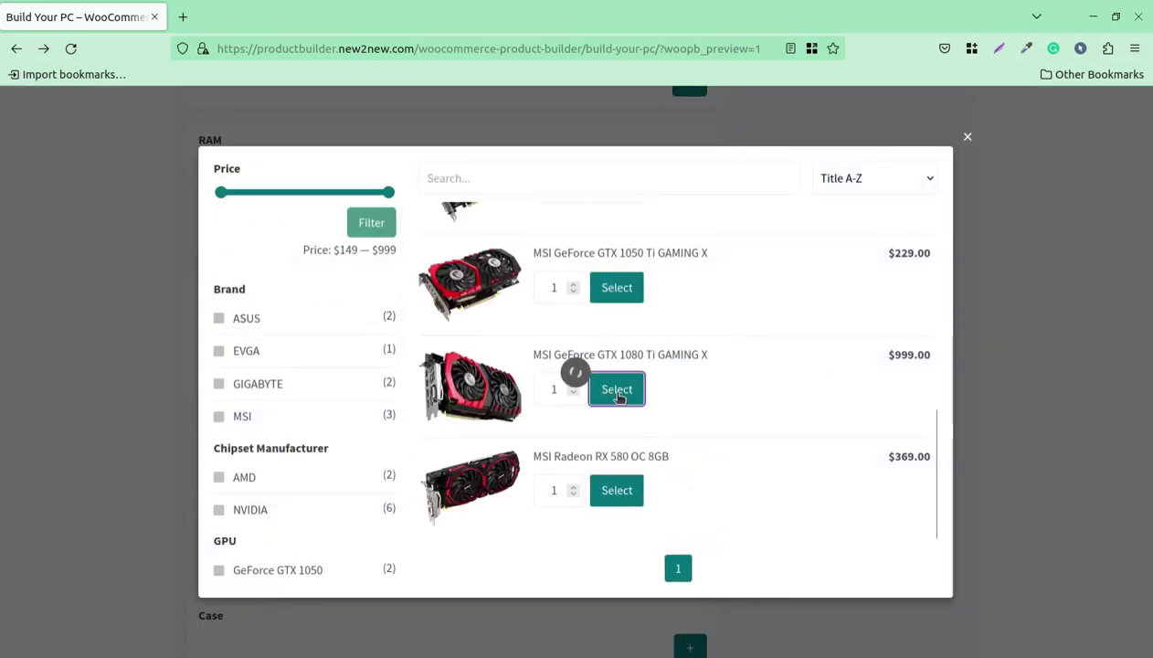
Step: Add the 450W Seasonic FOCUS Plus as the power supply and the DIYPC Gamemax-W as the case
scroll(428, 494, down, 2)
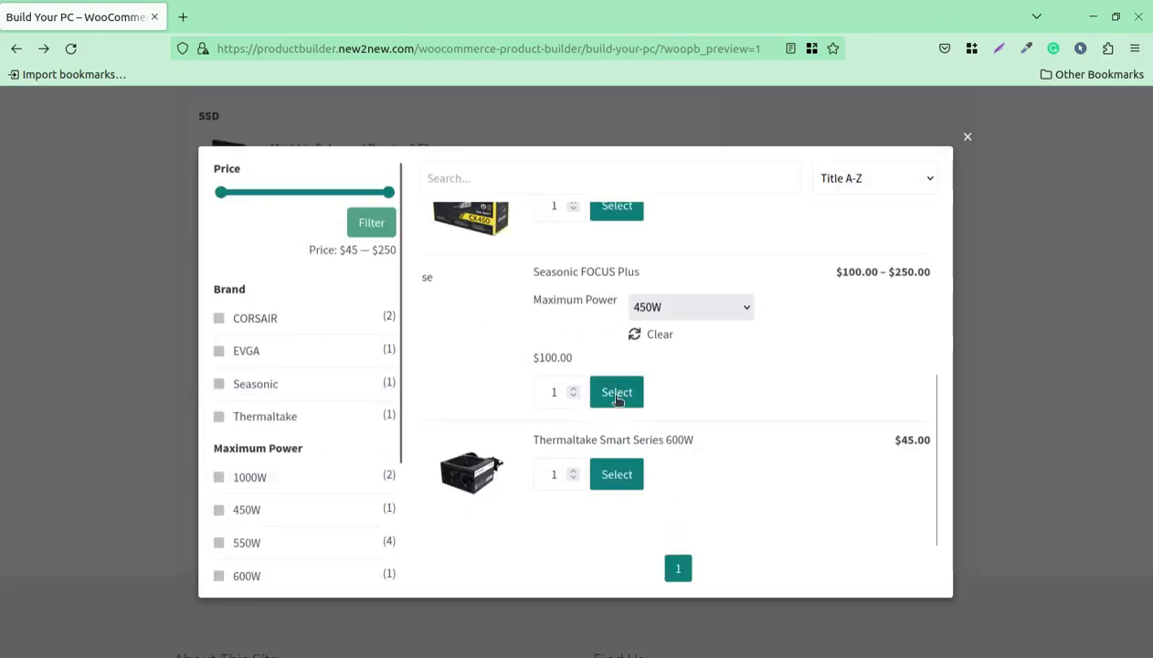
click(616, 399)
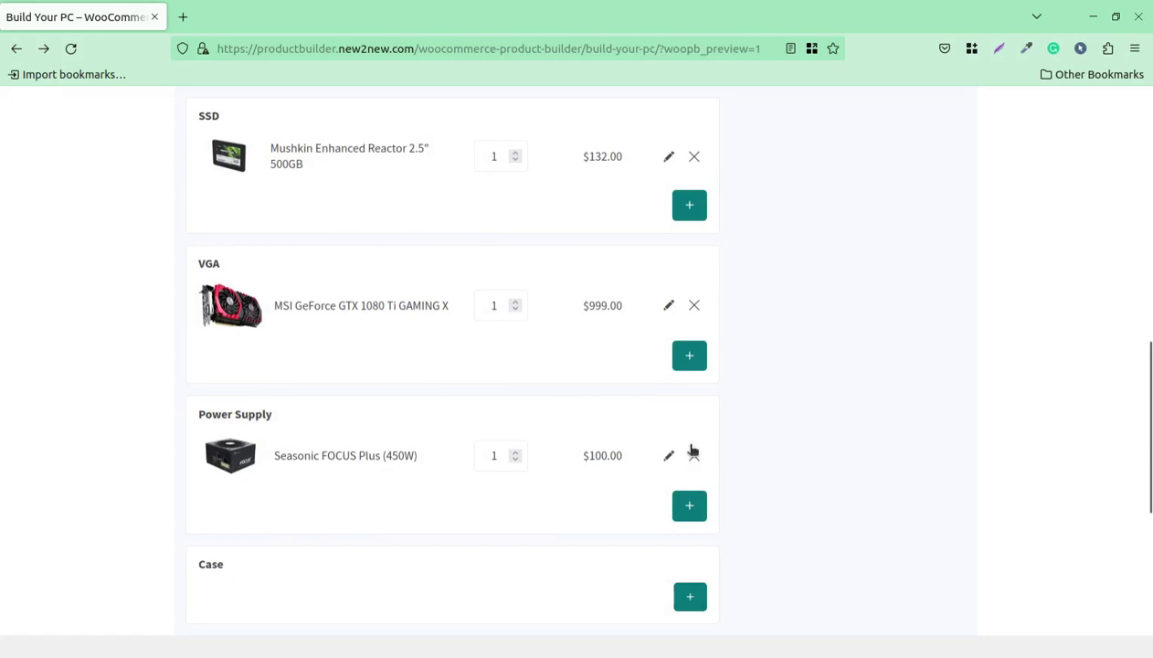
scroll(273, 424, down, 2)
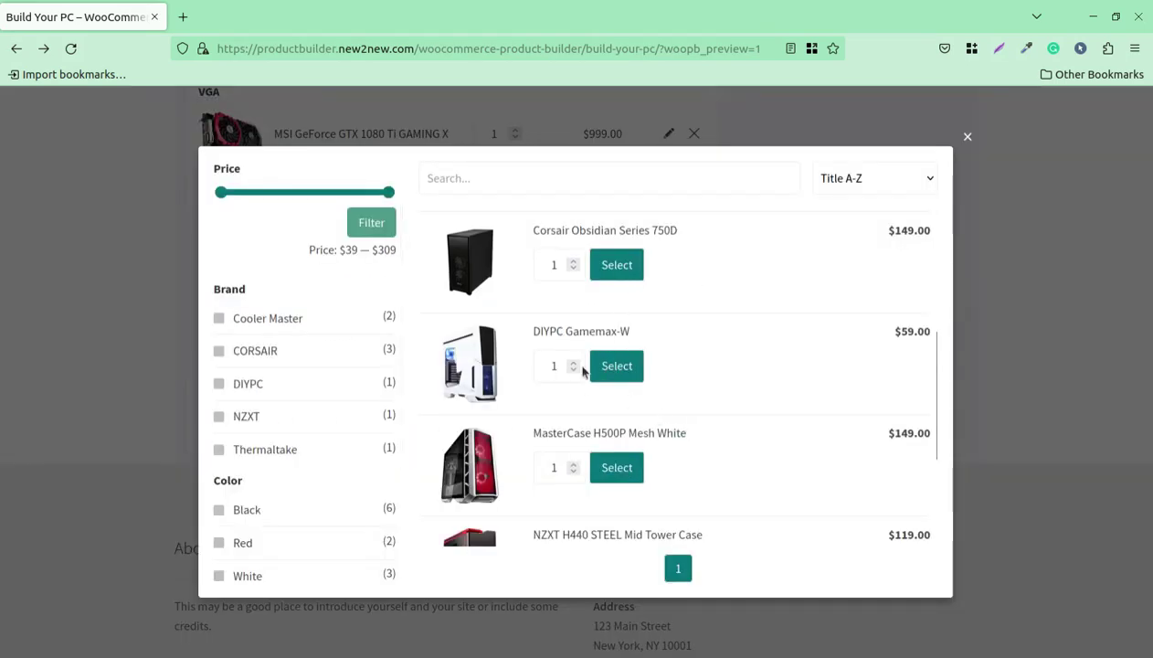
click(612, 367)
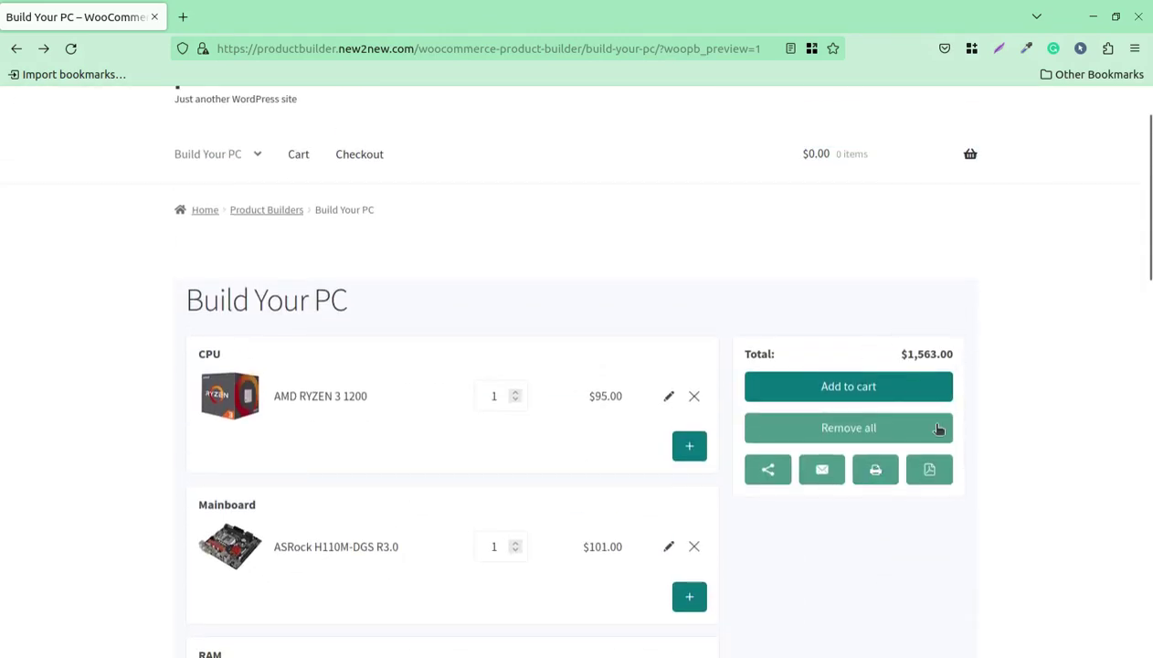
Step: Examine the replacement processors and filter options for the selected CPU, and leave the selection without choosing another one
scroll(474, 418, down, 3)
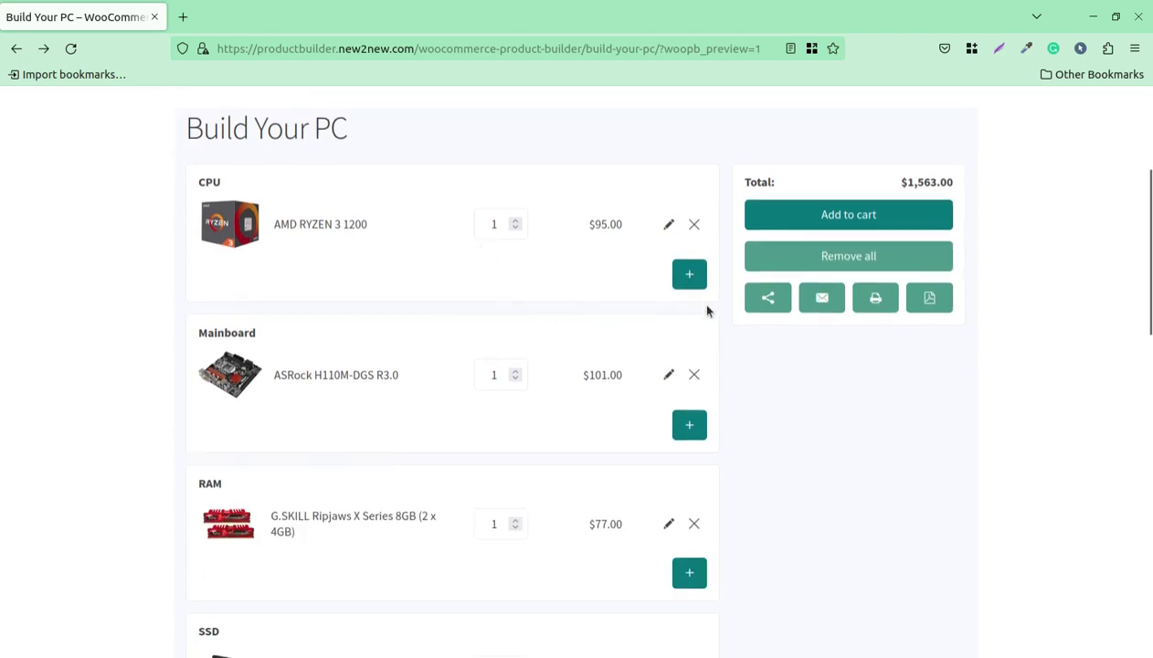
click(668, 229)
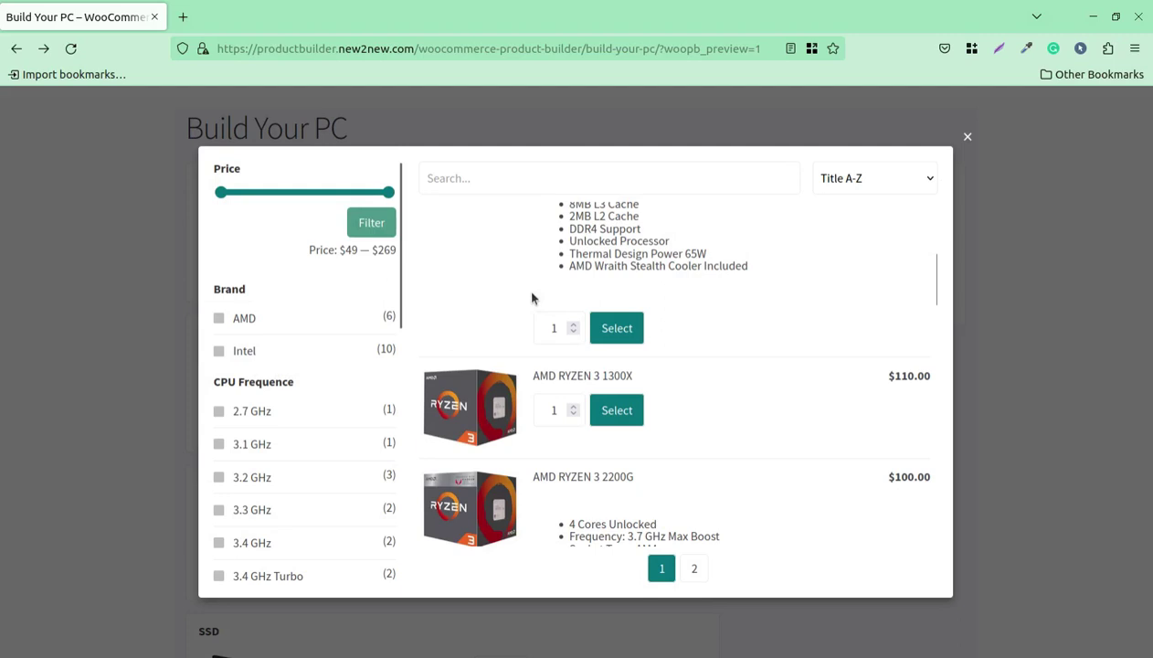
scroll(321, 377, down, 2)
scroll(331, 368, up, 1)
scroll(343, 387, down, 5)
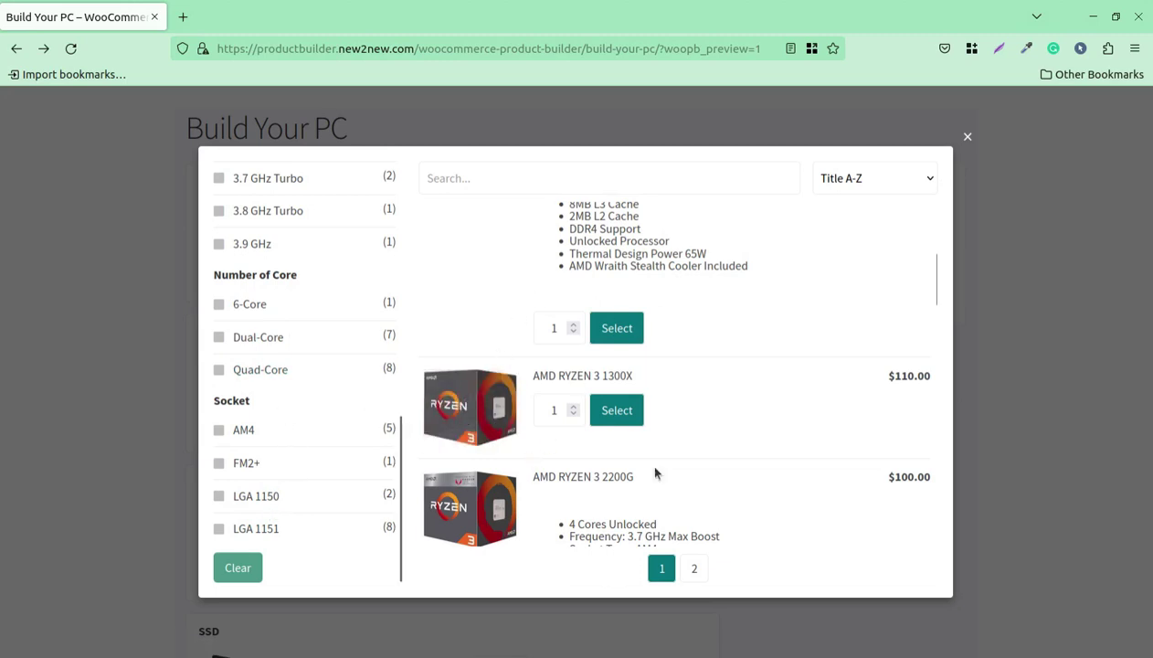
scroll(862, 287, up, 3)
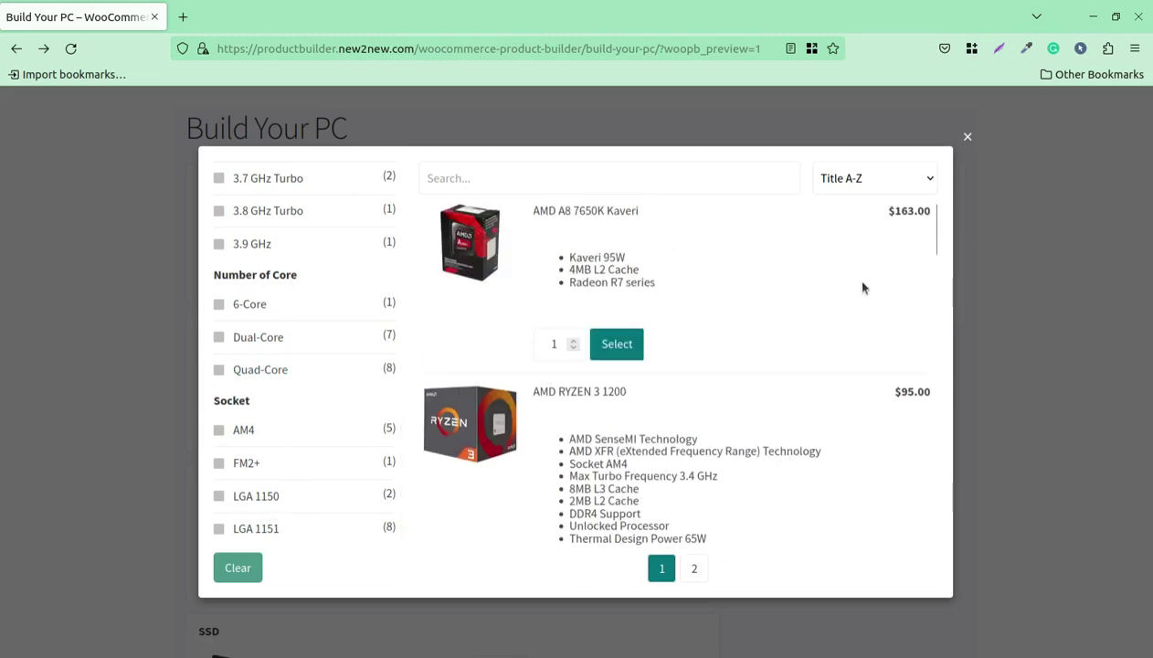
click(967, 138)
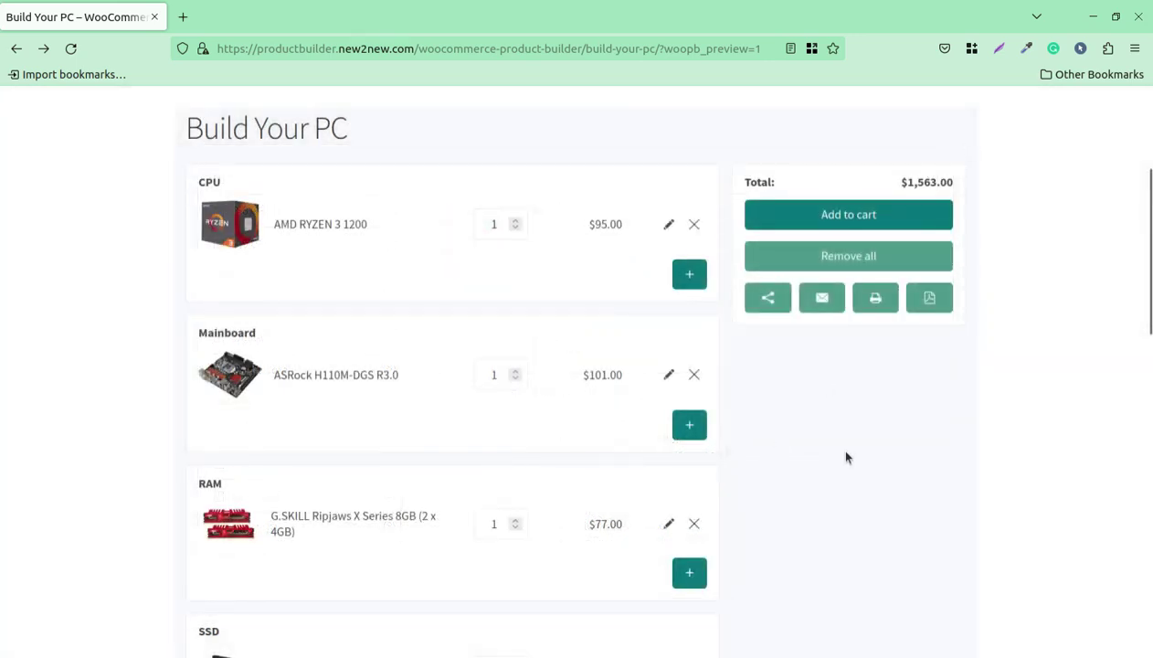
Step: Add the finished build to the cart and review the cart's products, shipping options and totals
scroll(847, 438, up, 3)
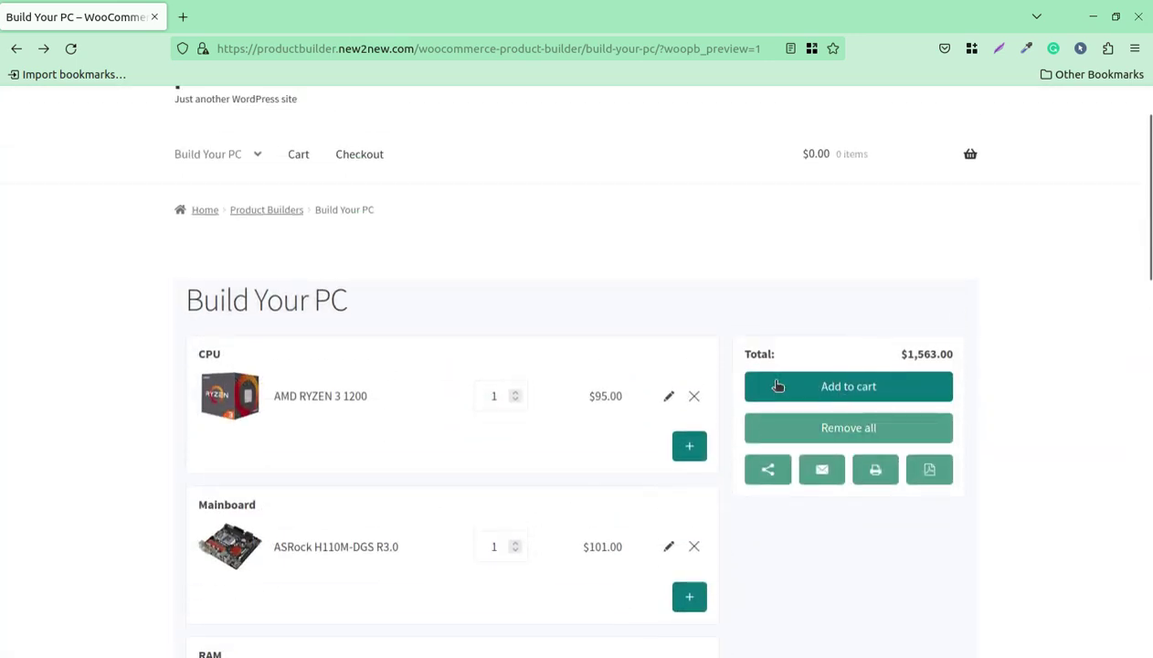
click(835, 397)
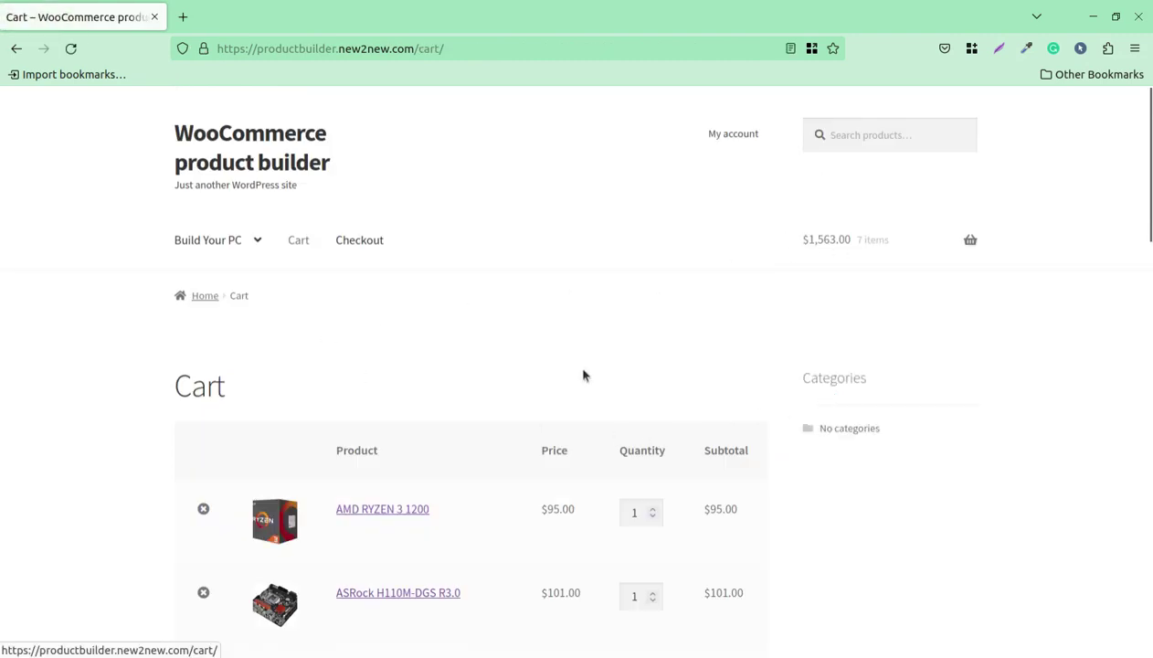
scroll(538, 412, down, 2)
scroll(500, 344, down, 10)
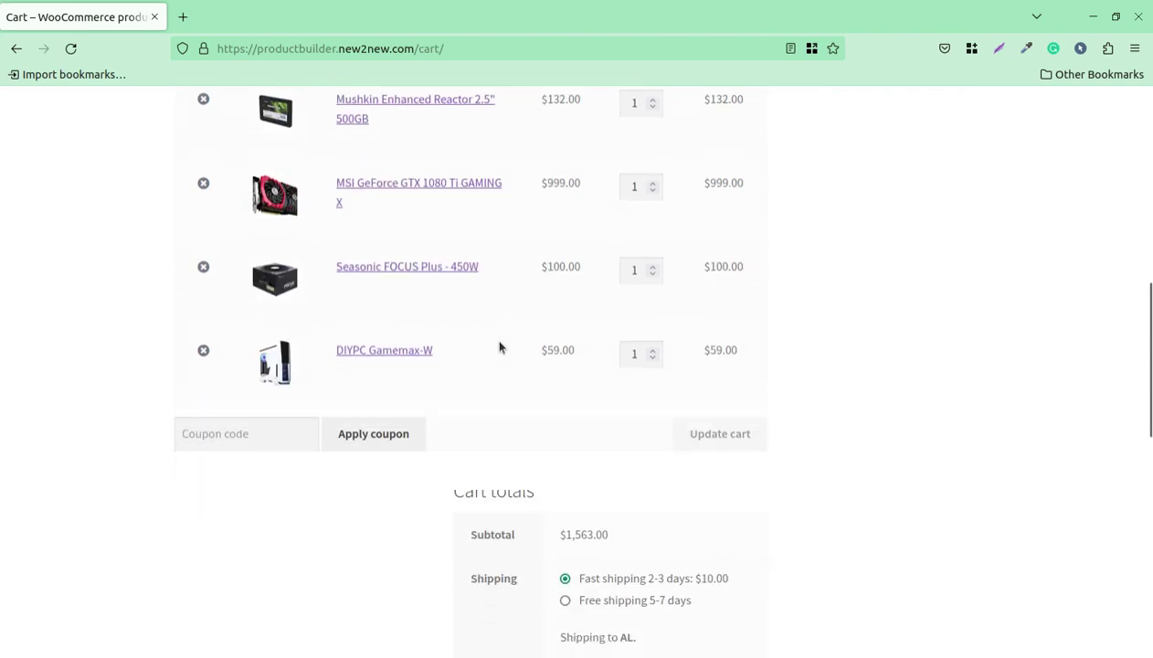
scroll(653, 566, down, 2)
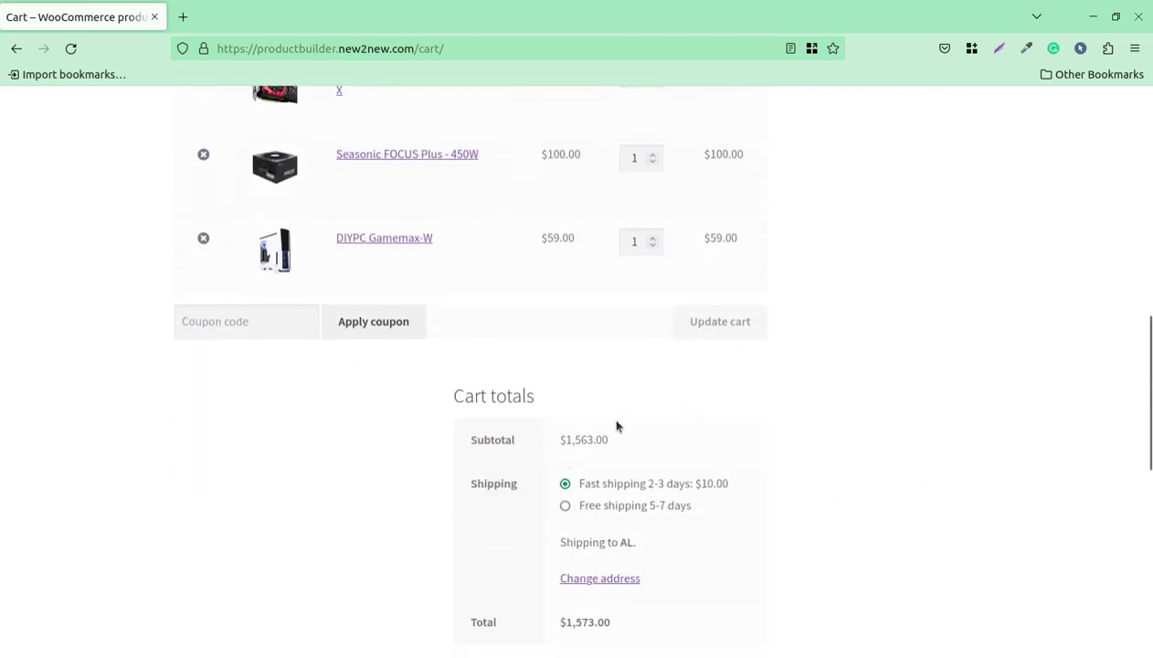
scroll(616, 425, down, 2)
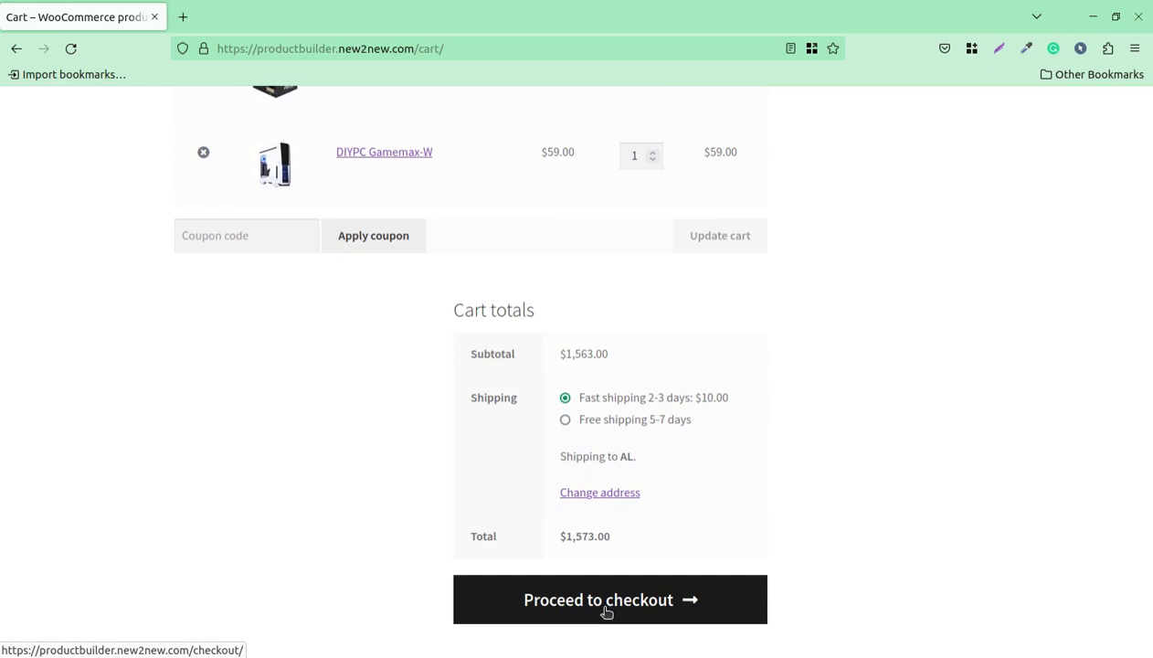
scroll(548, 548, up, 10)
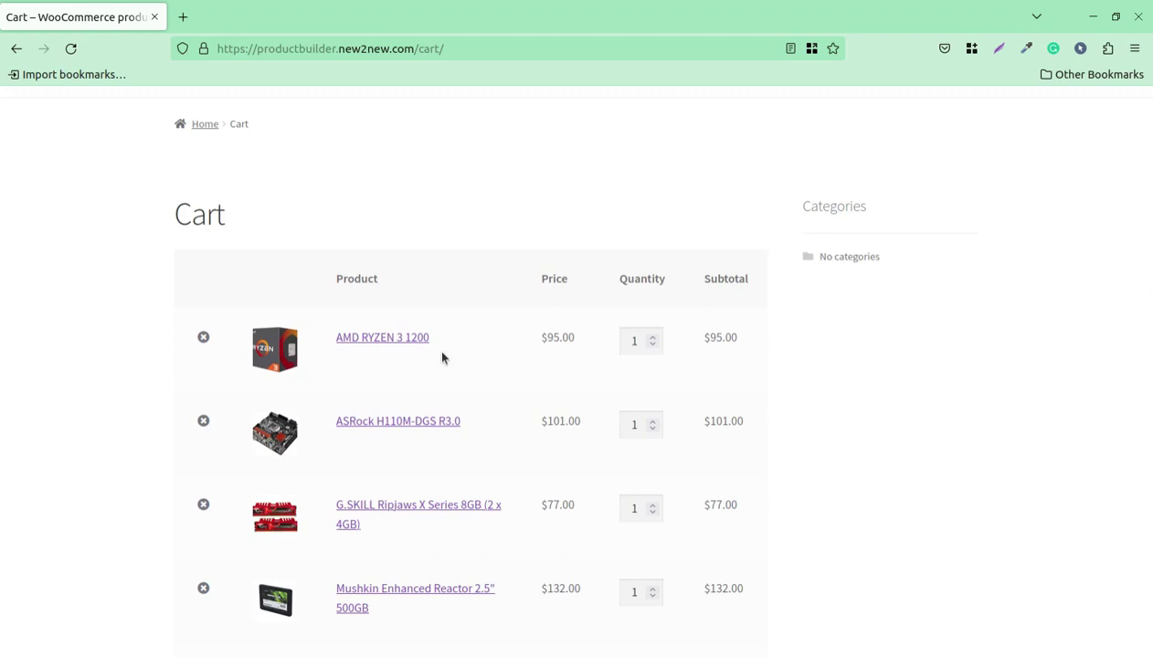
scroll(461, 337, up, 3)
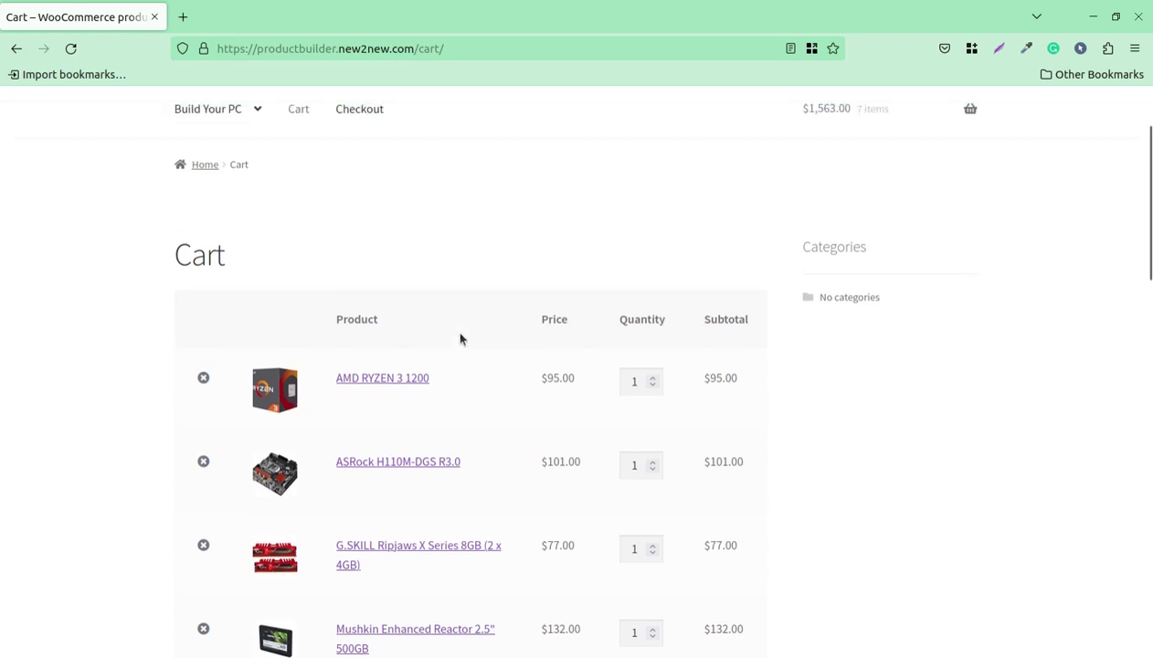
Step: Open the preset AMD build and remove all of its components
mouse_move(242, 257)
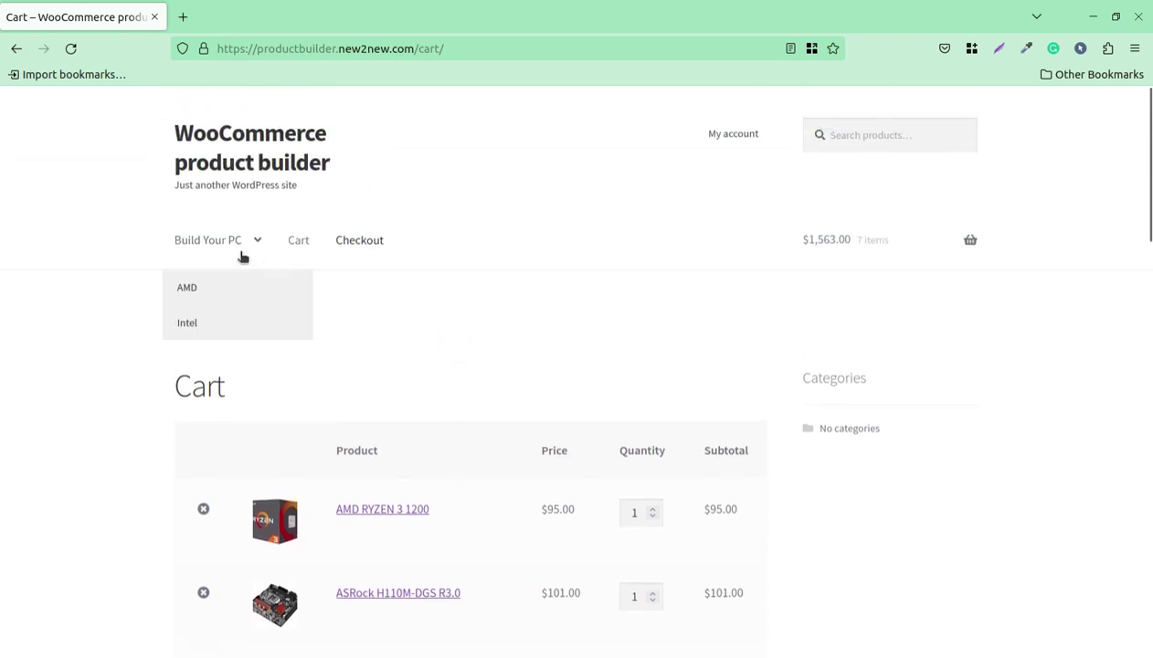
click(195, 294)
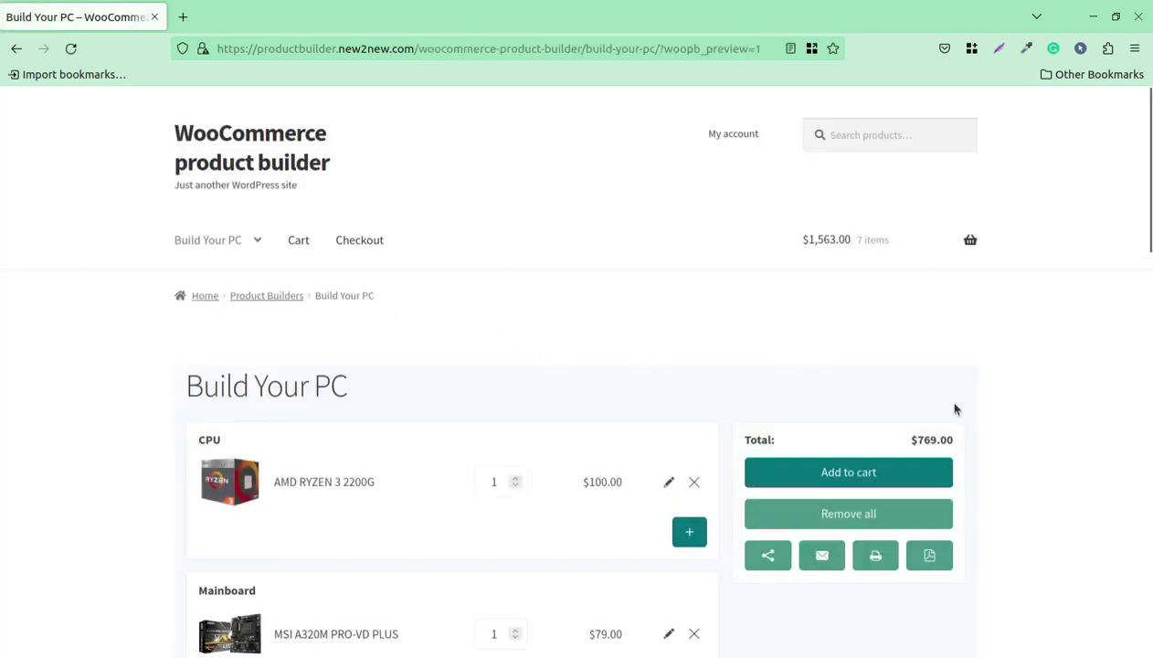
click(853, 522)
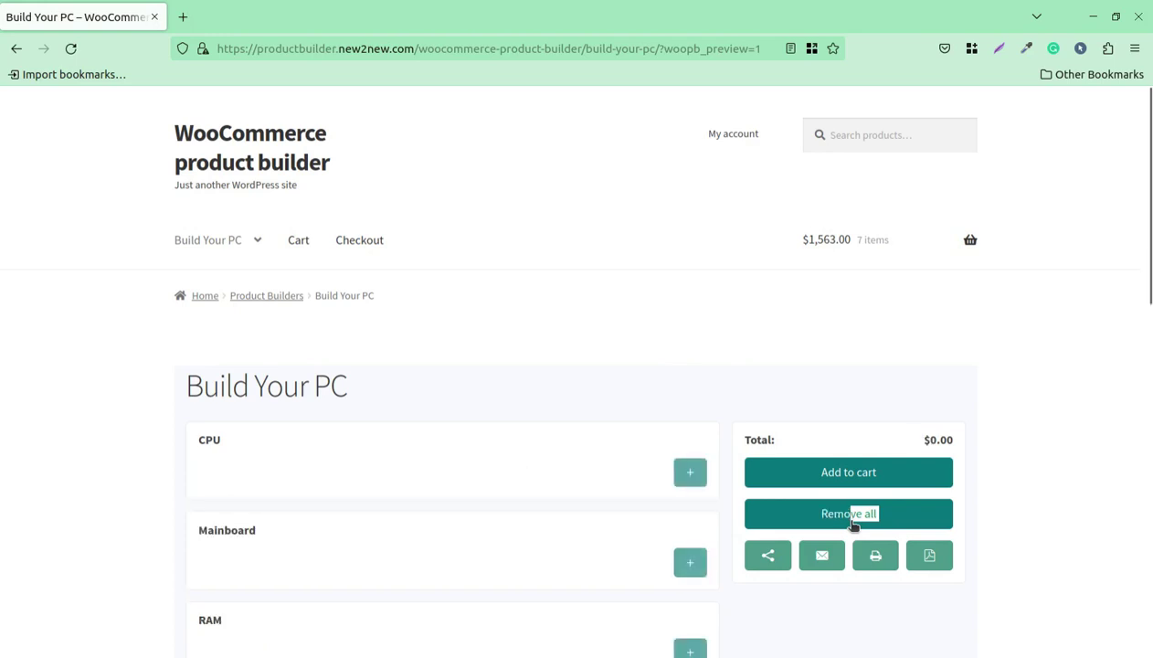
Step: Empty the shopping cart by removing every component from the mini cart
mouse_move(879, 255)
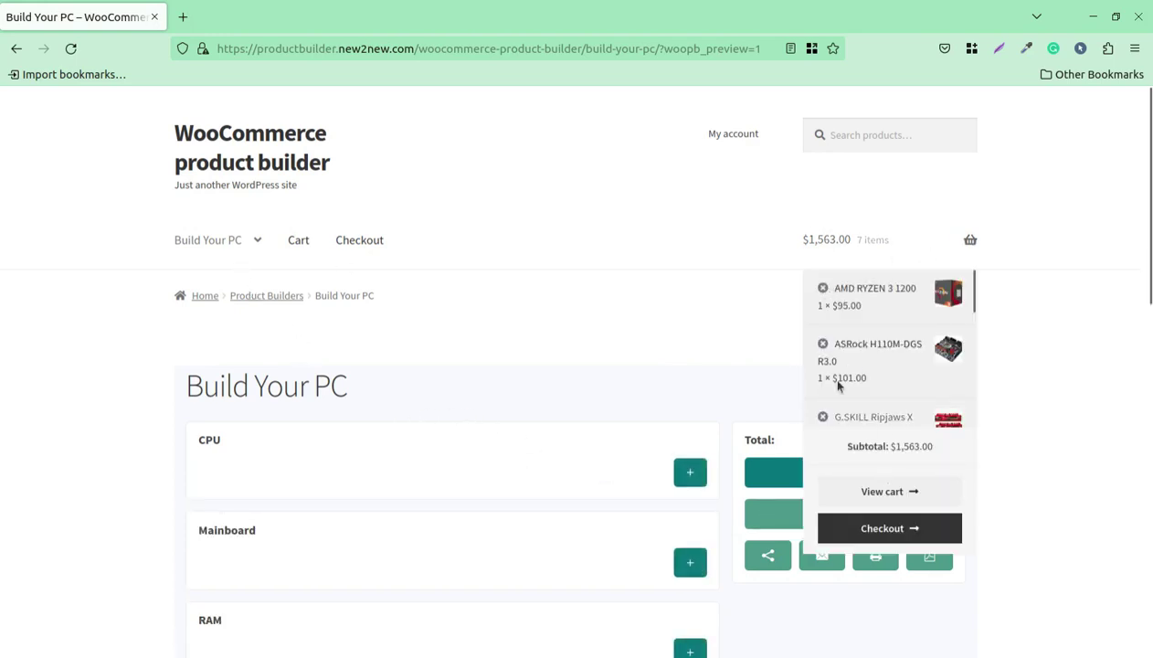
click(822, 417)
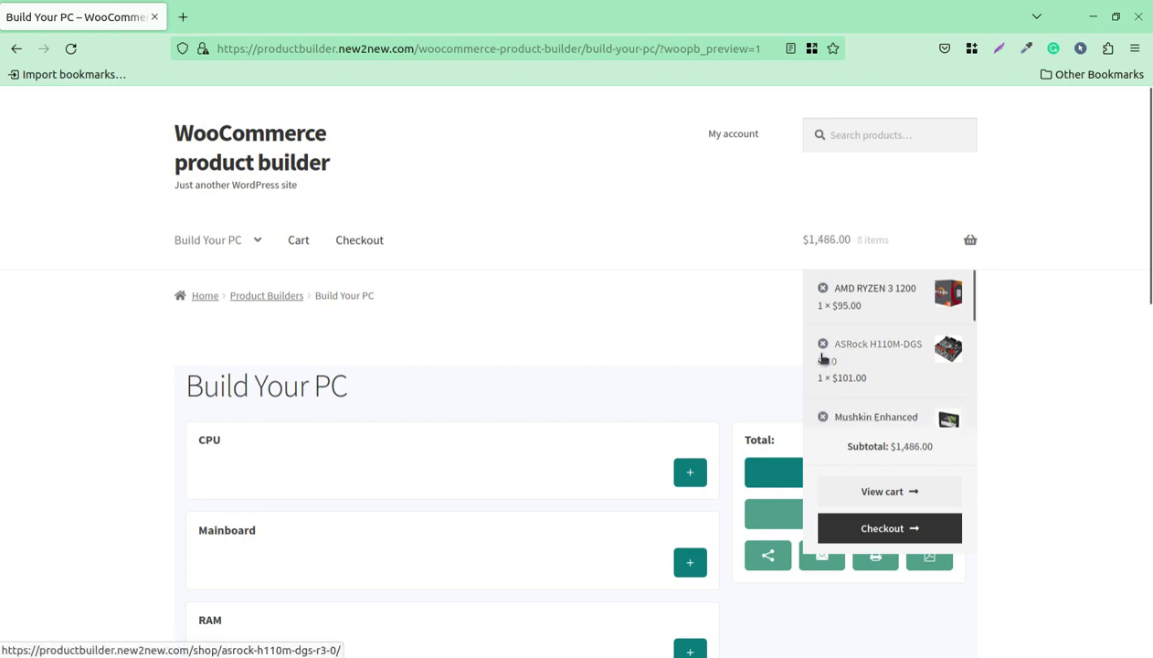
click(822, 343)
click(822, 289)
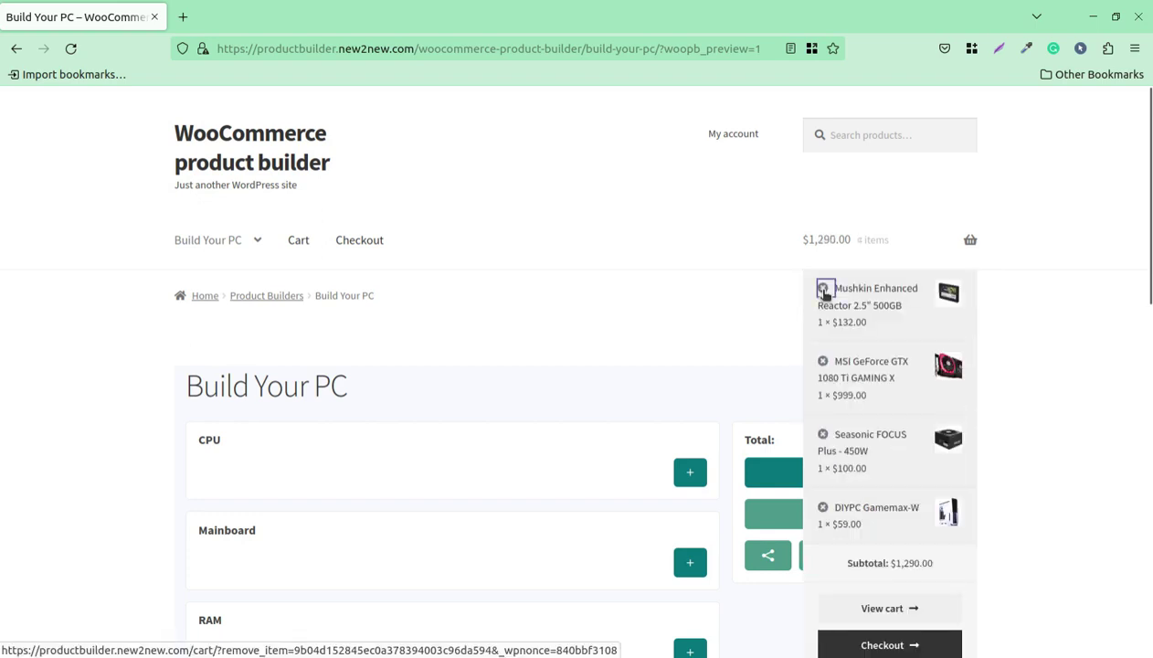
click(823, 290)
click(823, 289)
click(823, 289)
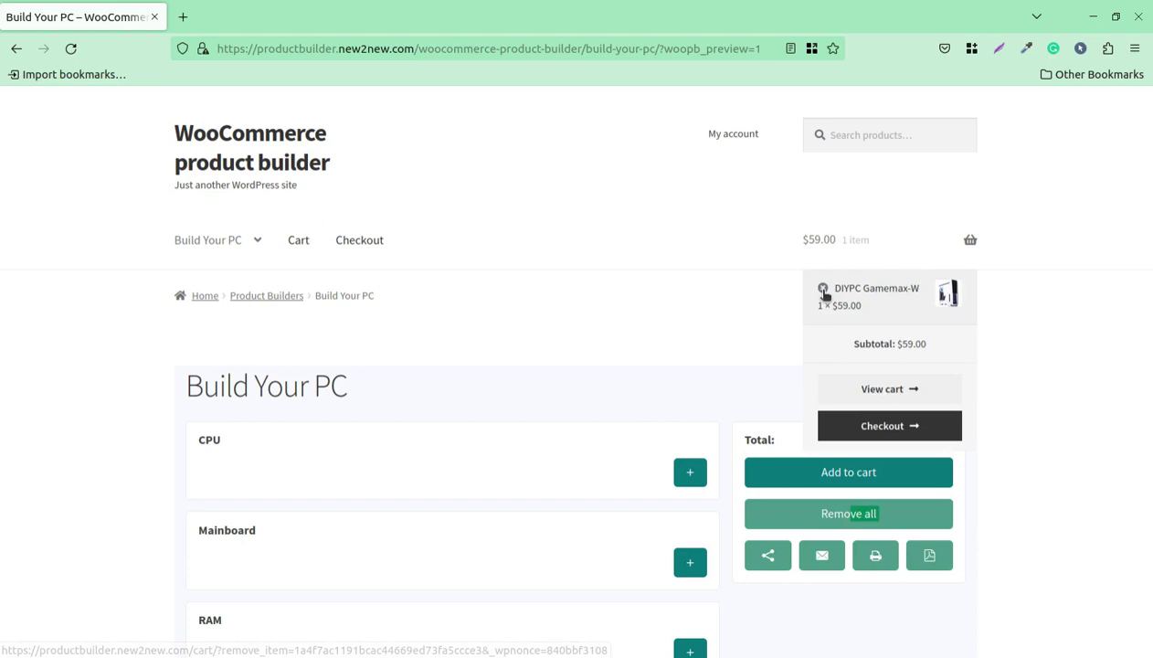
click(823, 290)
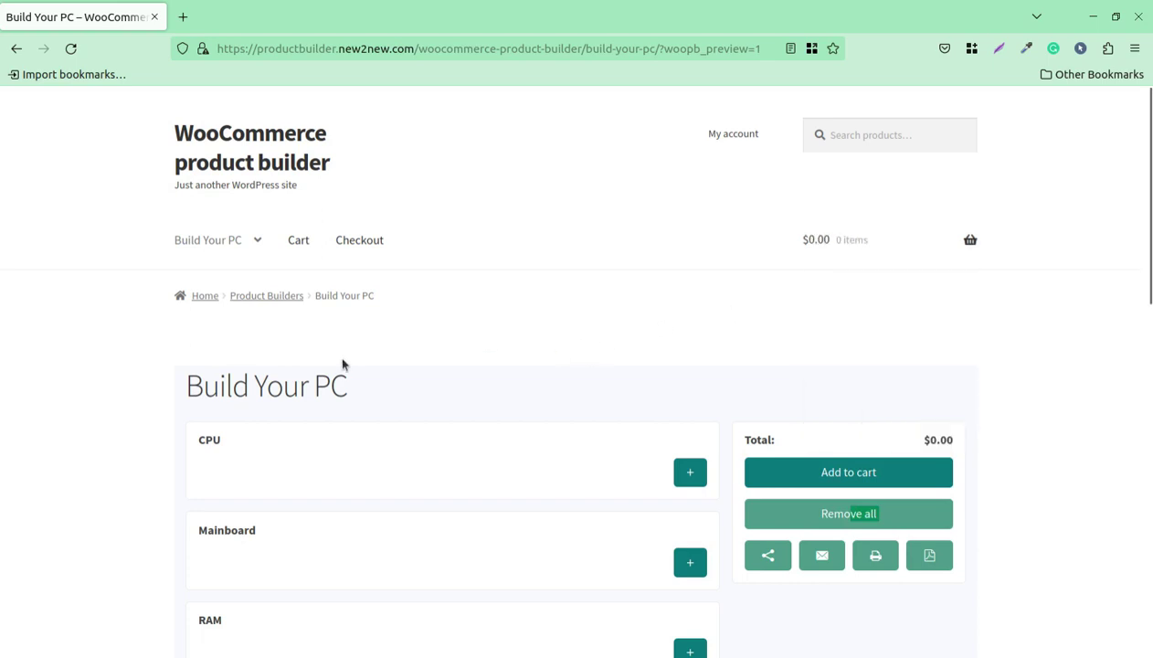
Step: Open the preset Intel build
mouse_move(254, 239)
click(182, 331)
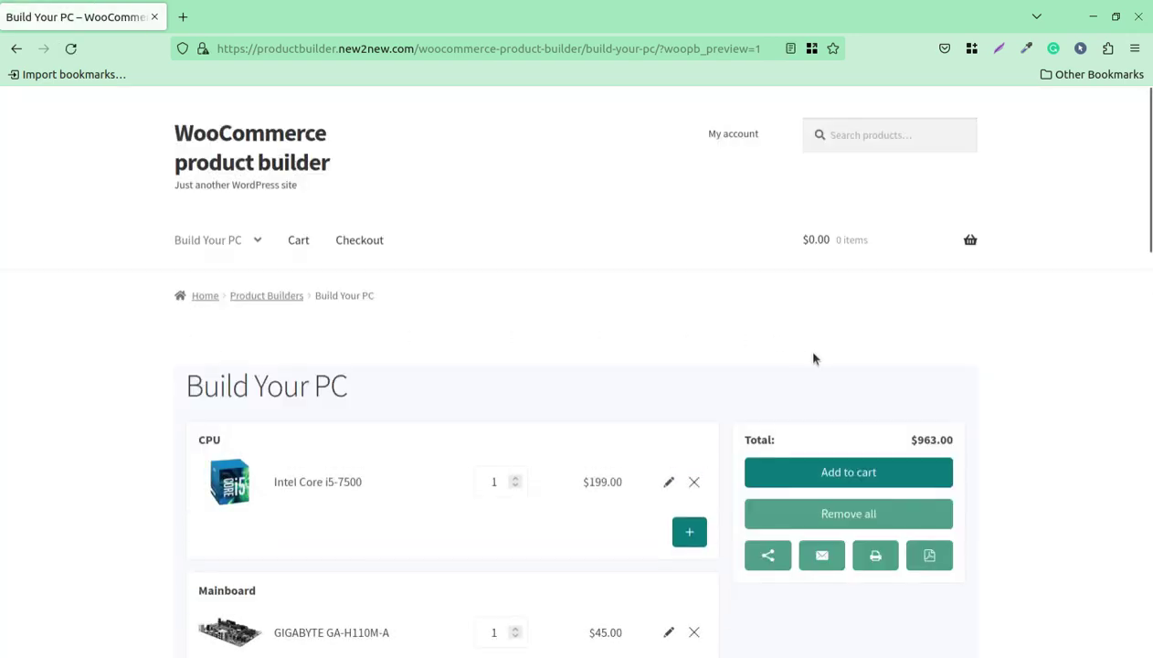
Step: Browse the replacement CPUs offered for the Intel build's processor and close the list without changing it
scroll(814, 358, down, 2)
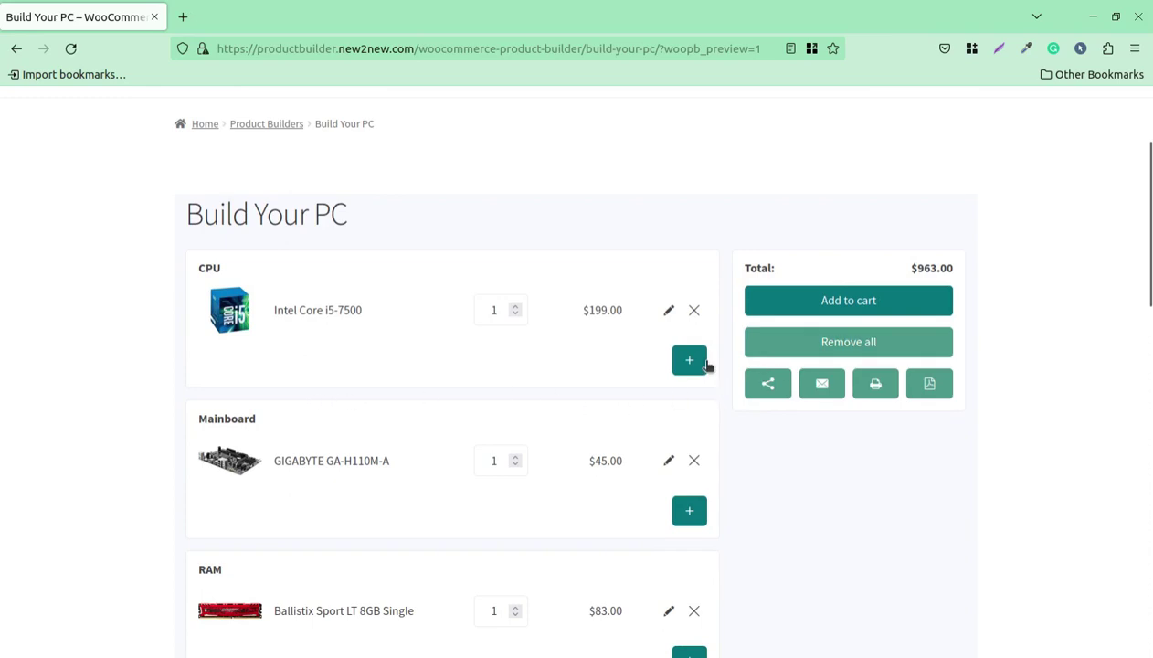
scroll(376, 393, down, 1)
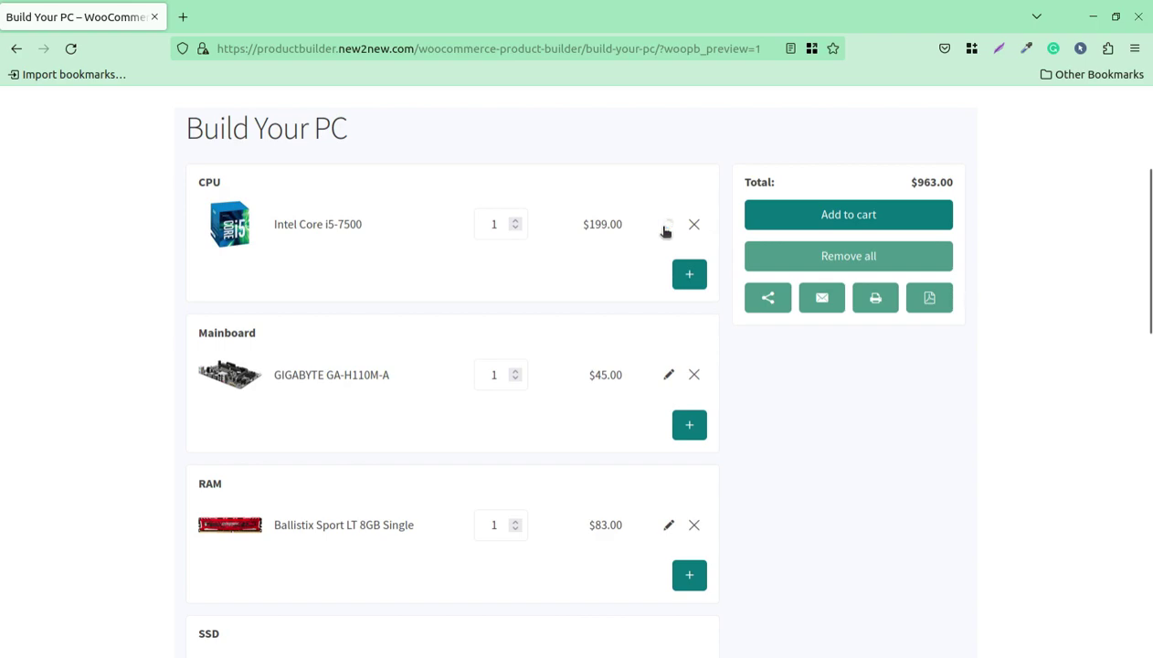
scroll(523, 373, down, 5)
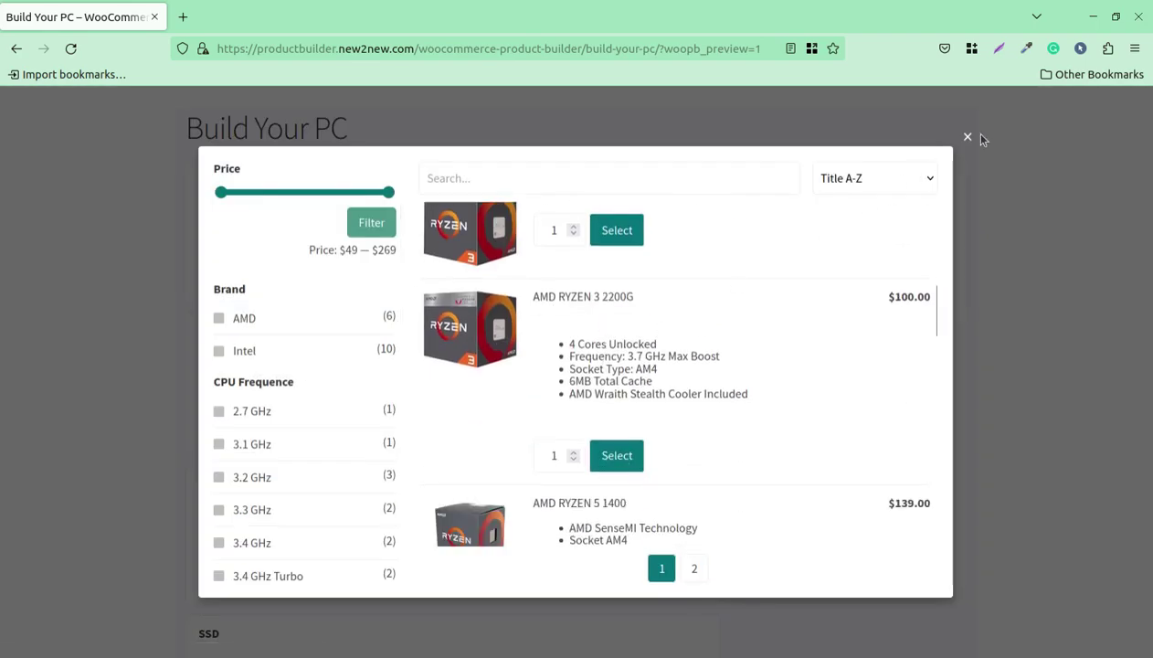
click(967, 139)
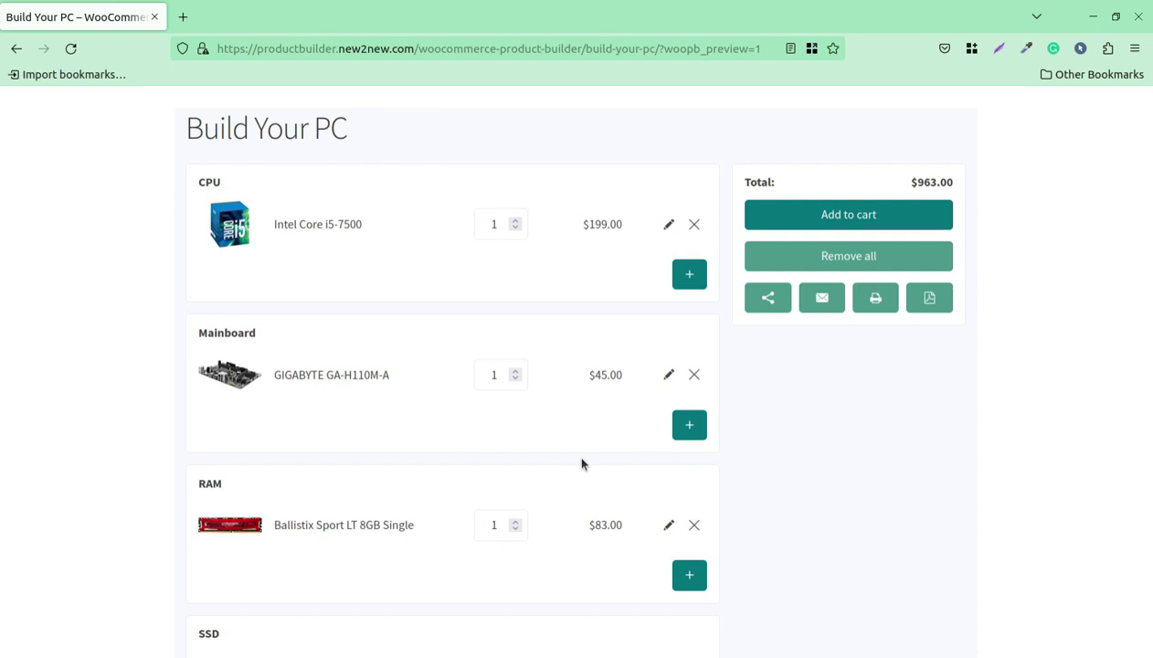
Step: Review the Intel build's remaining components, from RAM and SSD down to the power supply and case
scroll(581, 464, down, 5)
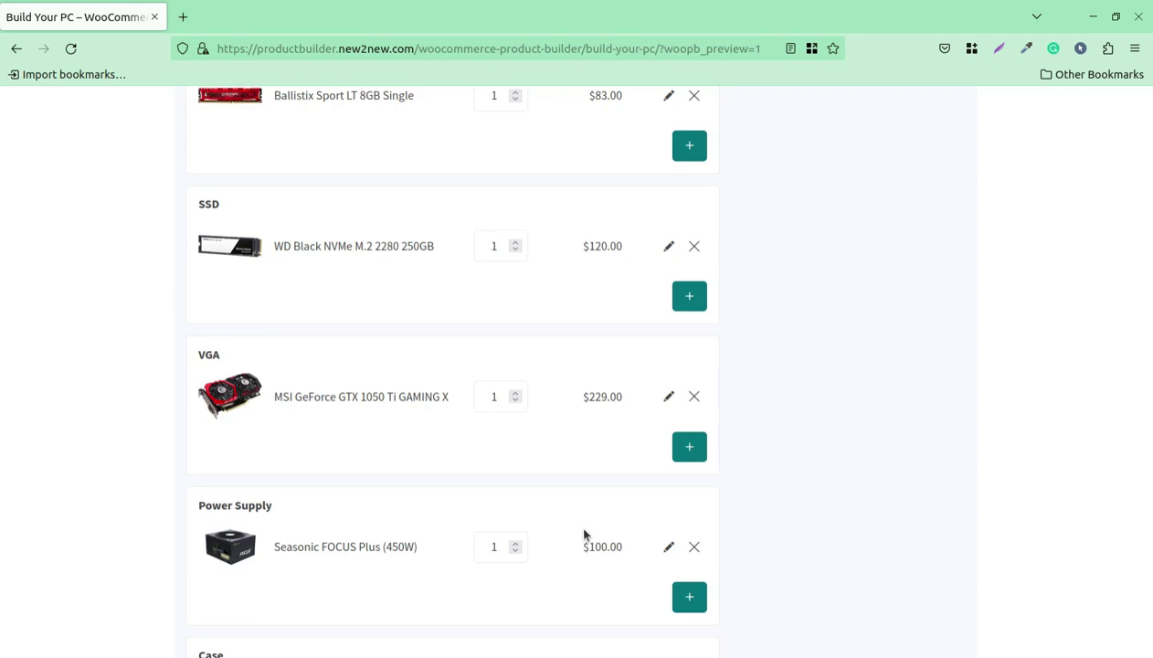
scroll(584, 534, down, 2)
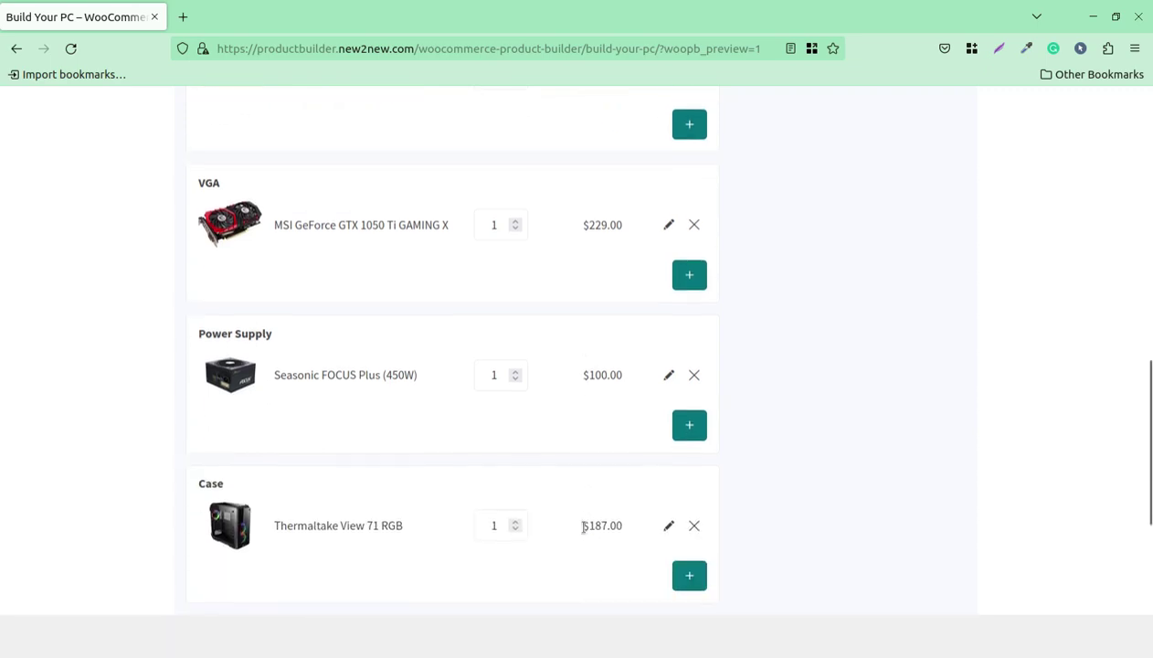
scroll(593, 489, down, 2)
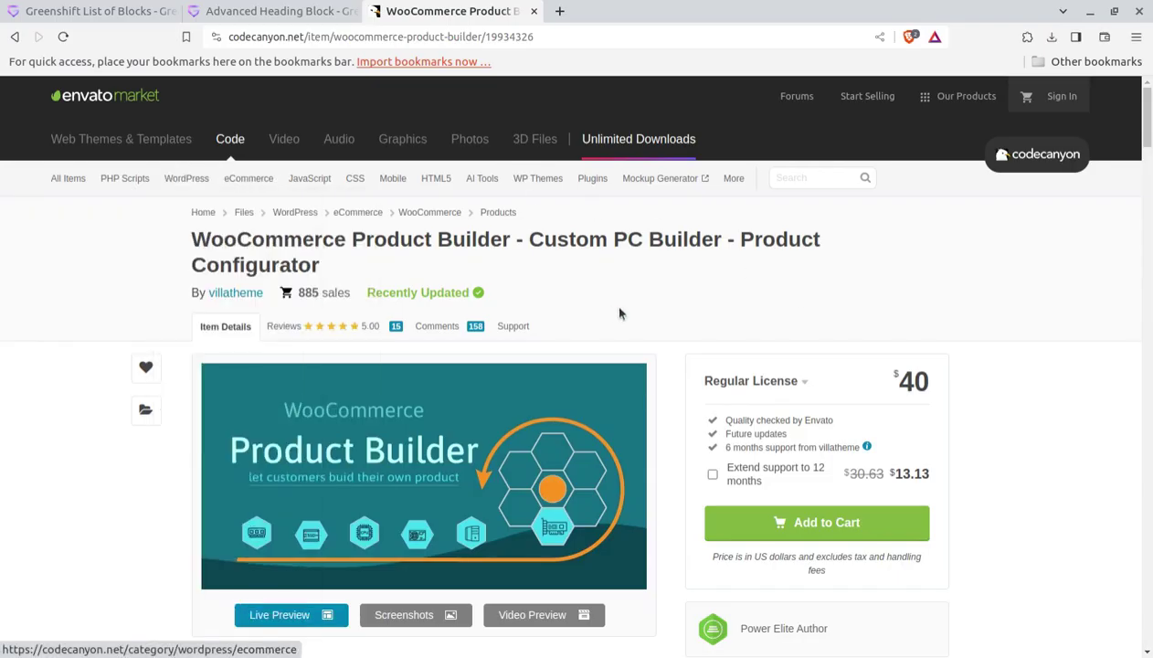
Step: Examine the WooCommerce Product Builder listing on CodeCanyon, including its title, reviews, regular license price and support terms
drag(535, 239, 721, 232)
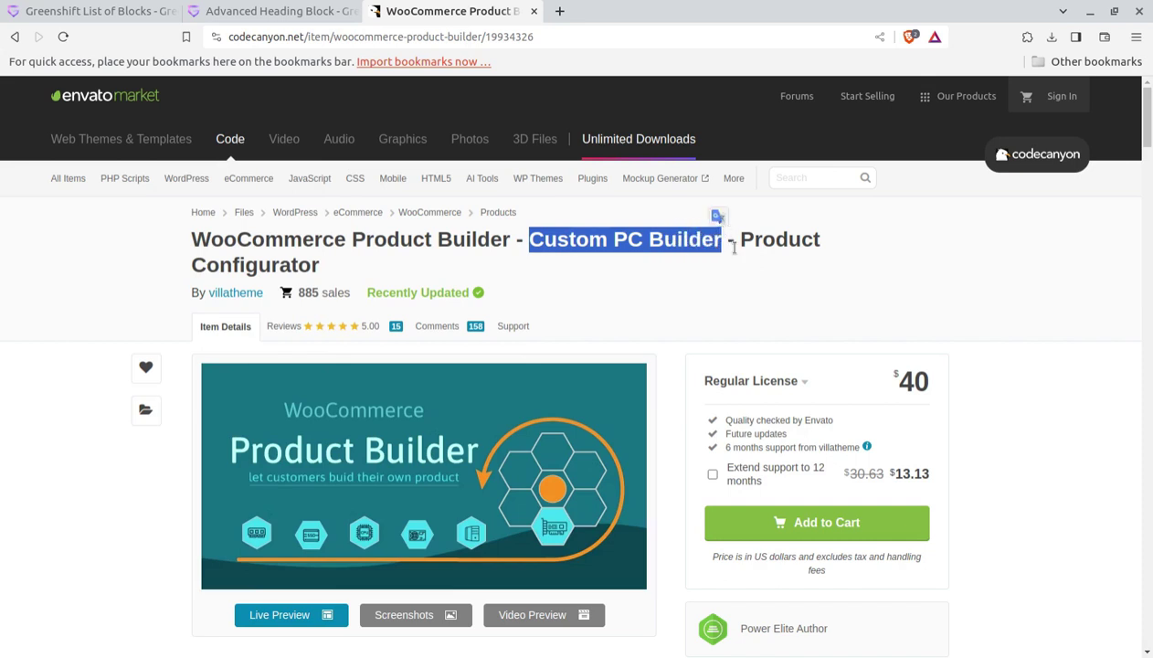
click(717, 315)
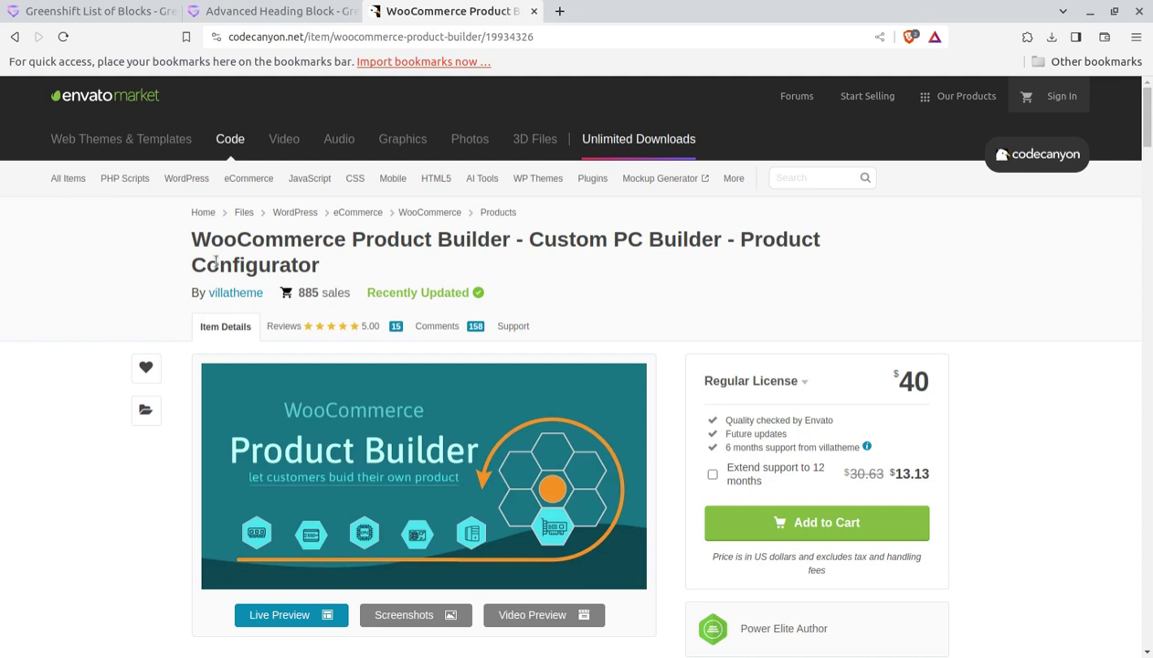
drag(200, 230, 496, 237)
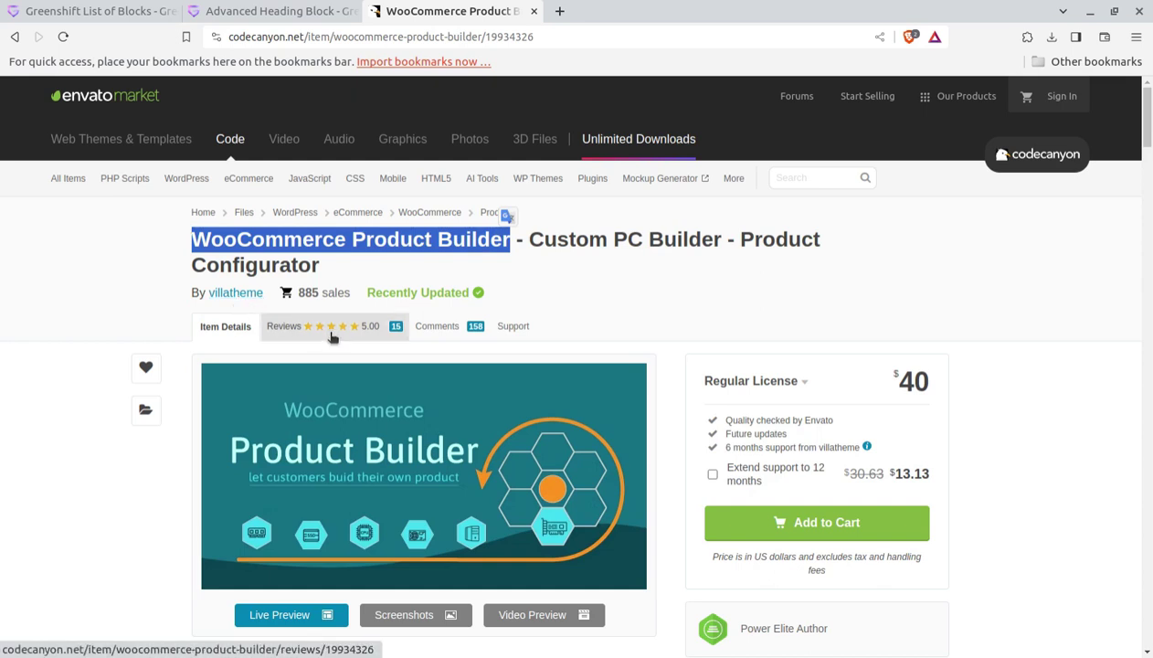
scroll(816, 318, down, 2)
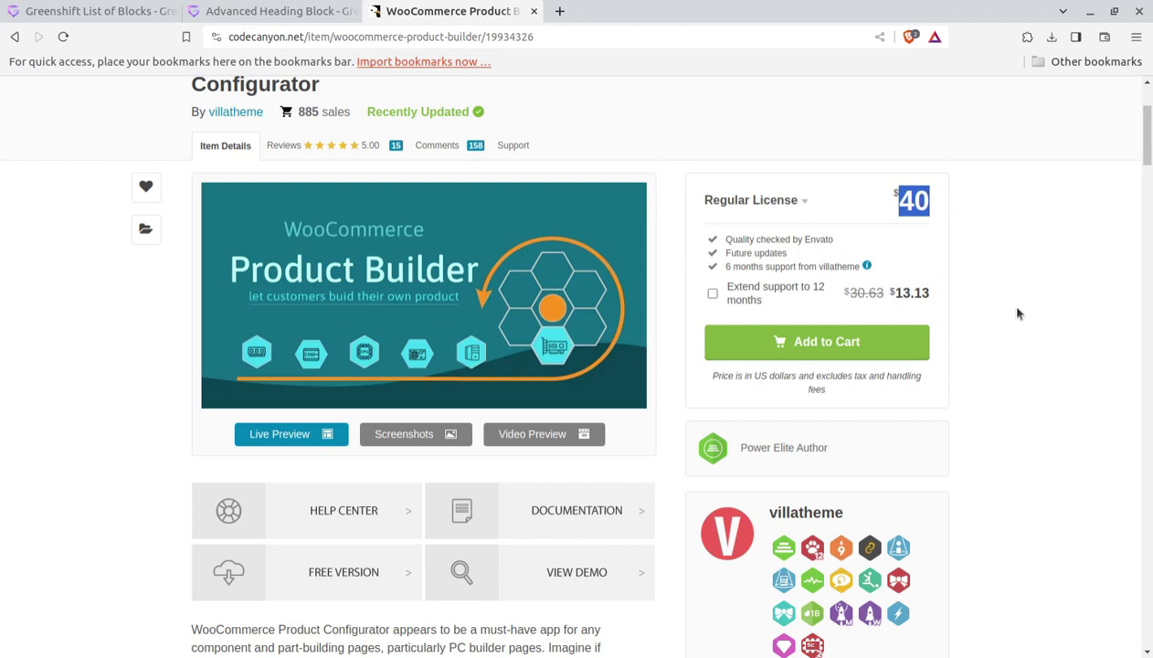
scroll(1018, 267, down, 2)
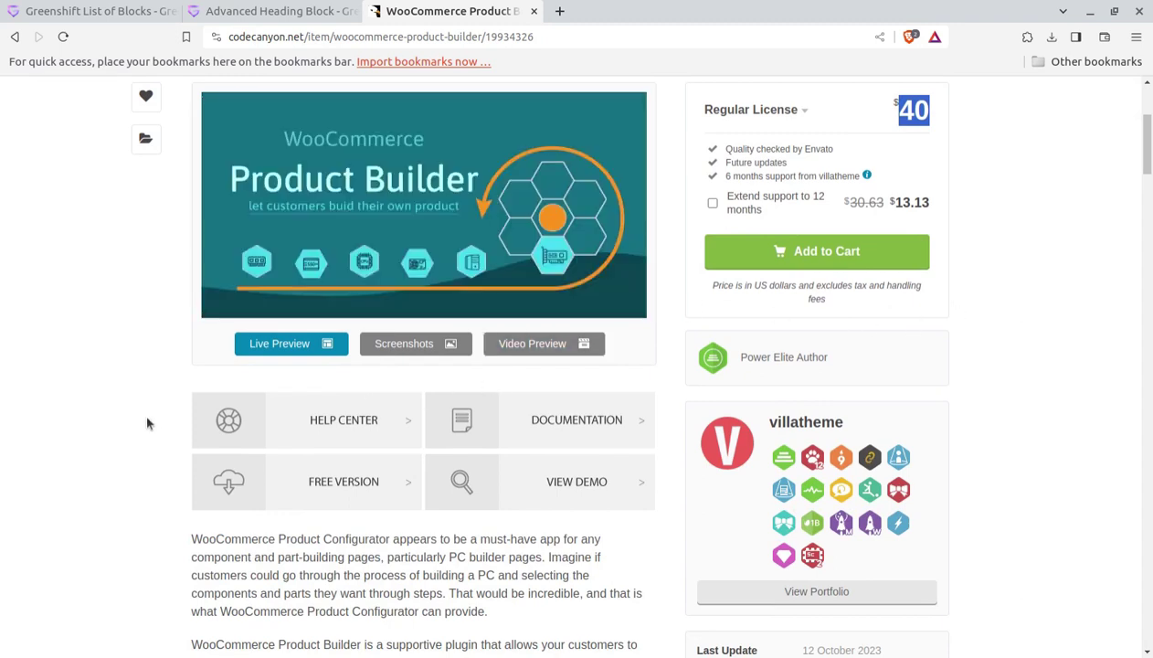
scroll(735, 460, up, 4)
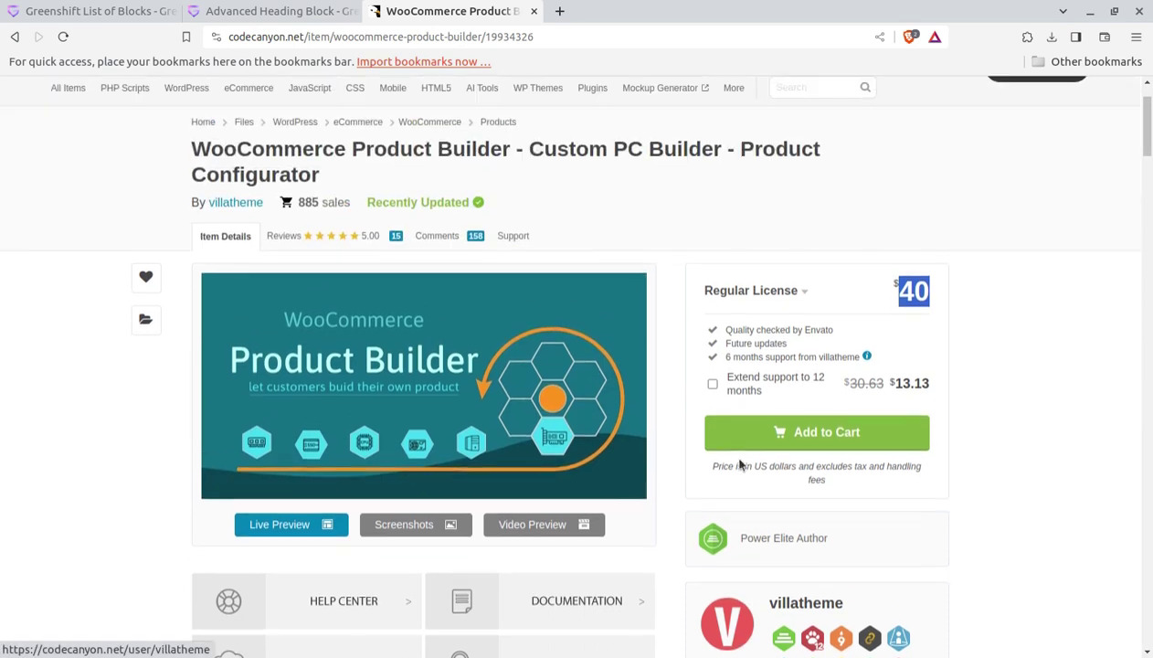
scroll(111, 473, down, 4)
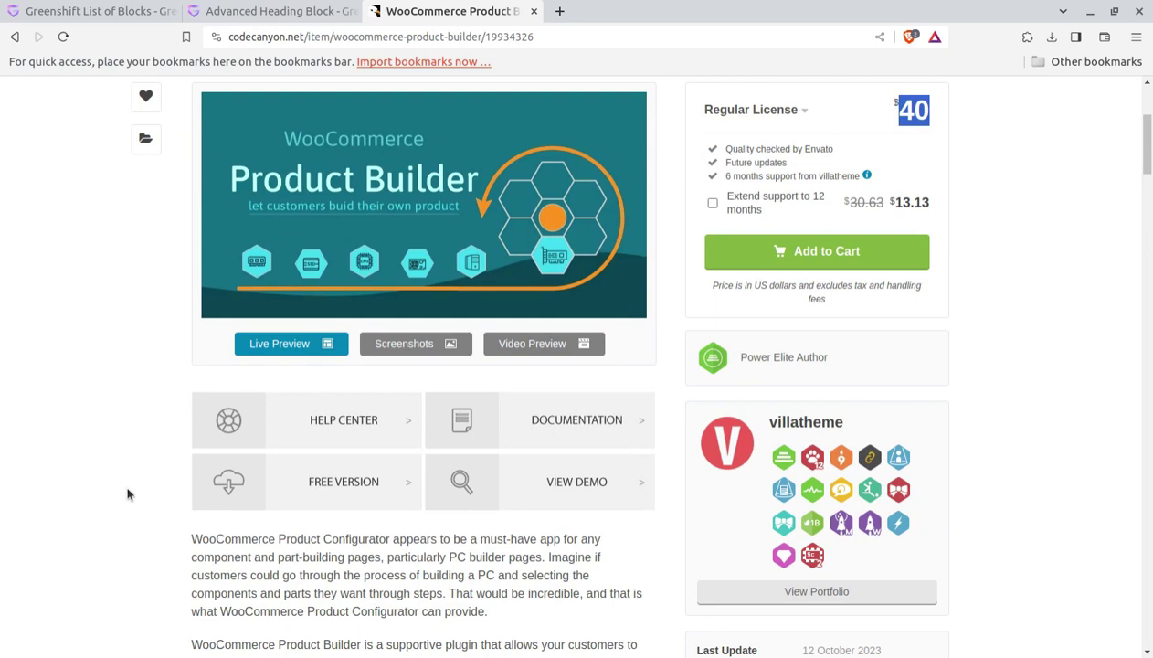
Step: Check the plugin's last update and published dates on the CodeCanyon page
scroll(840, 470, down, 2)
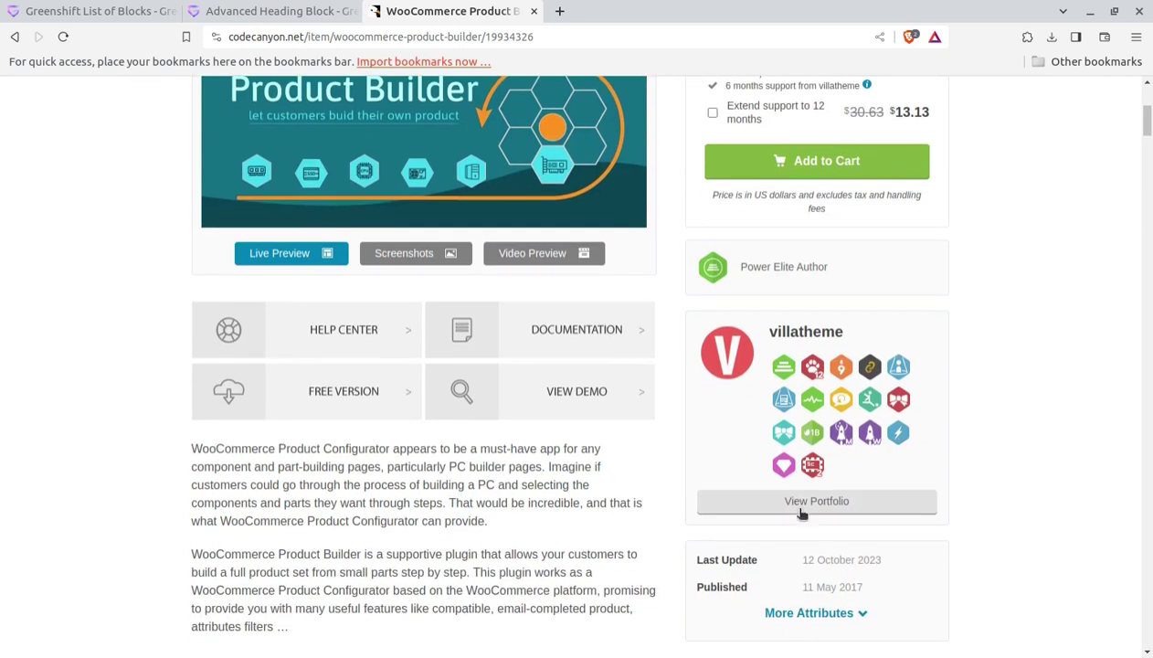
drag(903, 568, 784, 559)
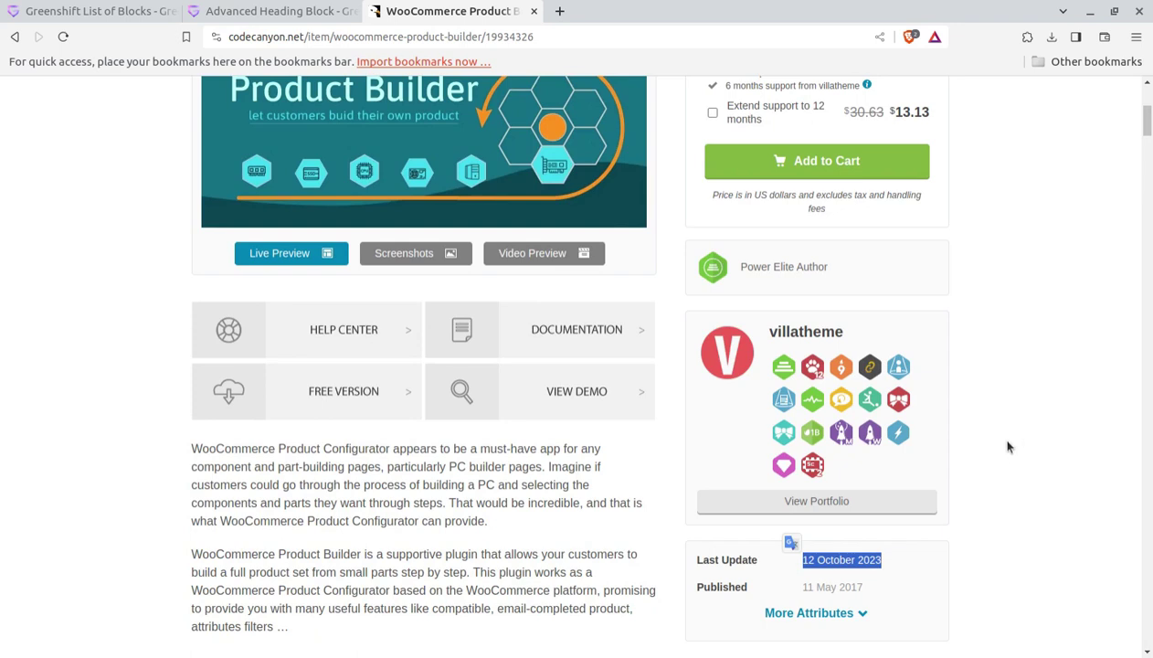
drag(880, 589, 797, 594)
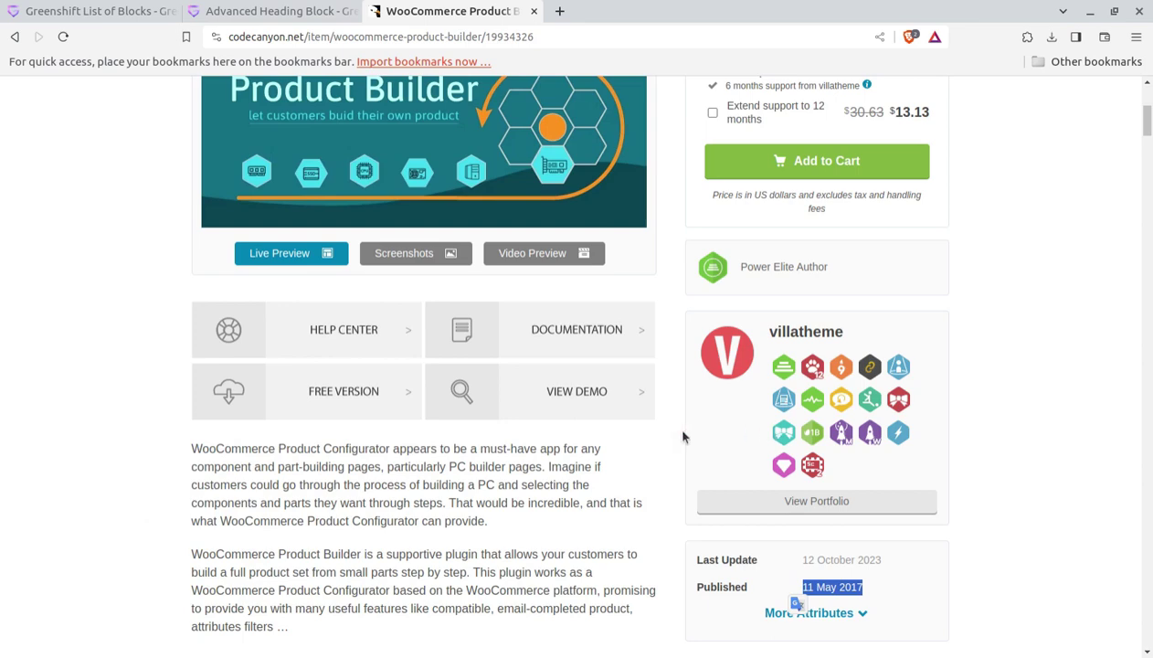
scroll(516, 445, up, 4)
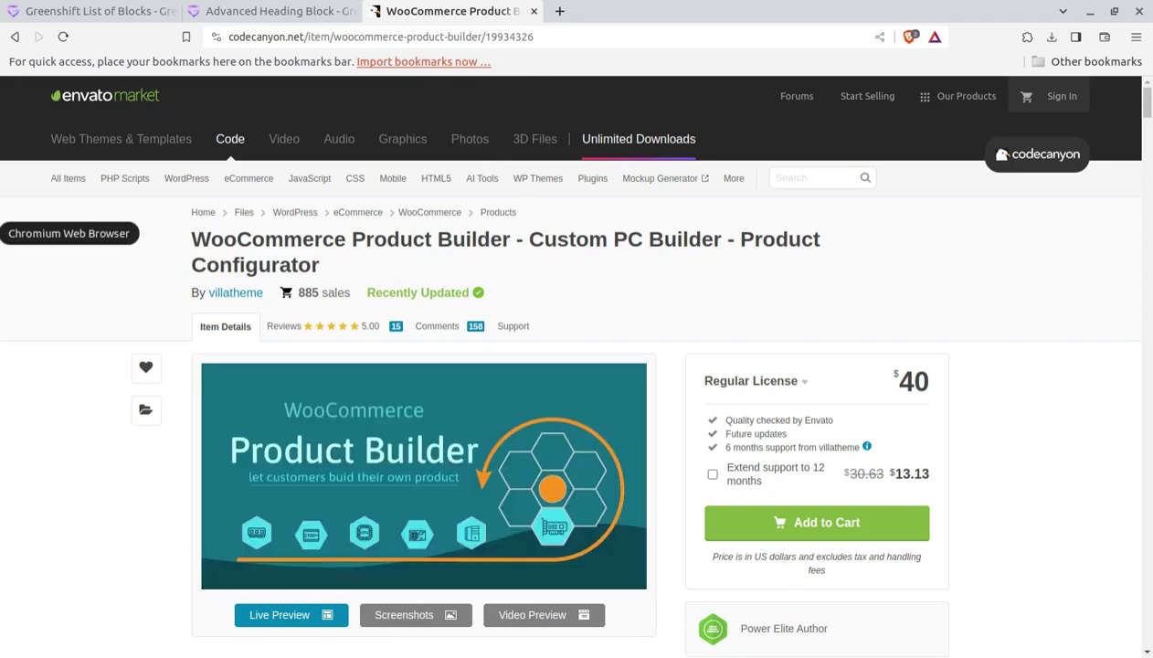
Step: Switch to Chromium, view the tire site's Shop page and go to the site's WordPress dashboard
click(4, 233)
scroll(416, 336, up, 4)
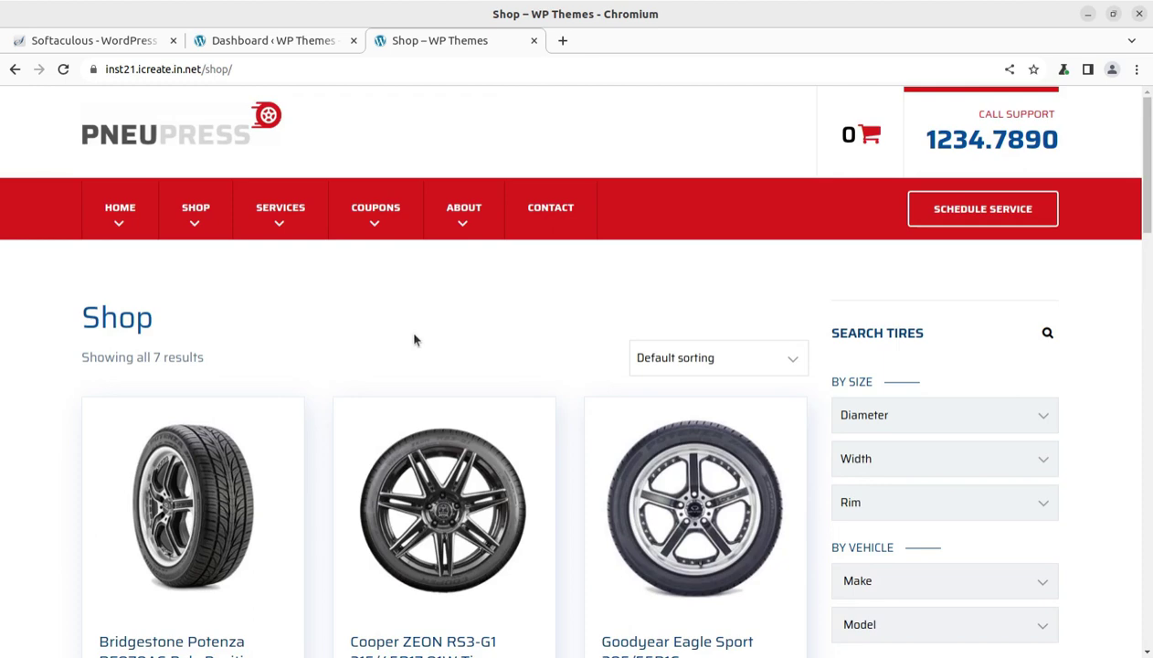
key(ctrl+shift+Tab)
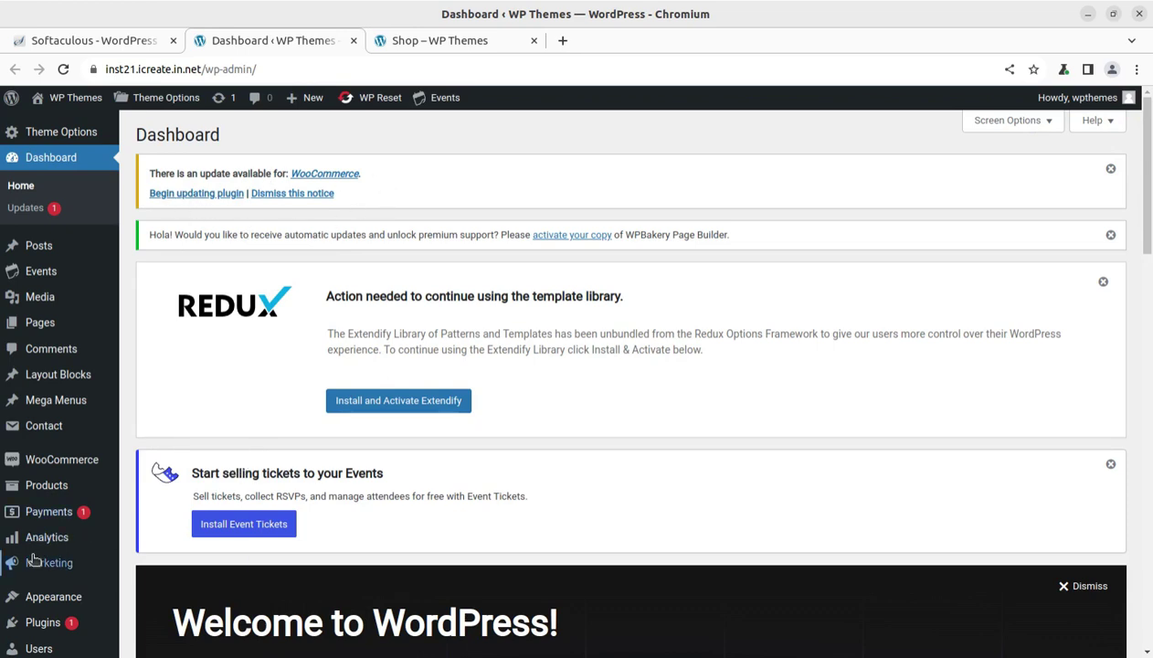
Step: Upload the WooCommerce Product Builder v2.2.5 zip as a new plugin, then install and activate it
scroll(82, 461, down, 2)
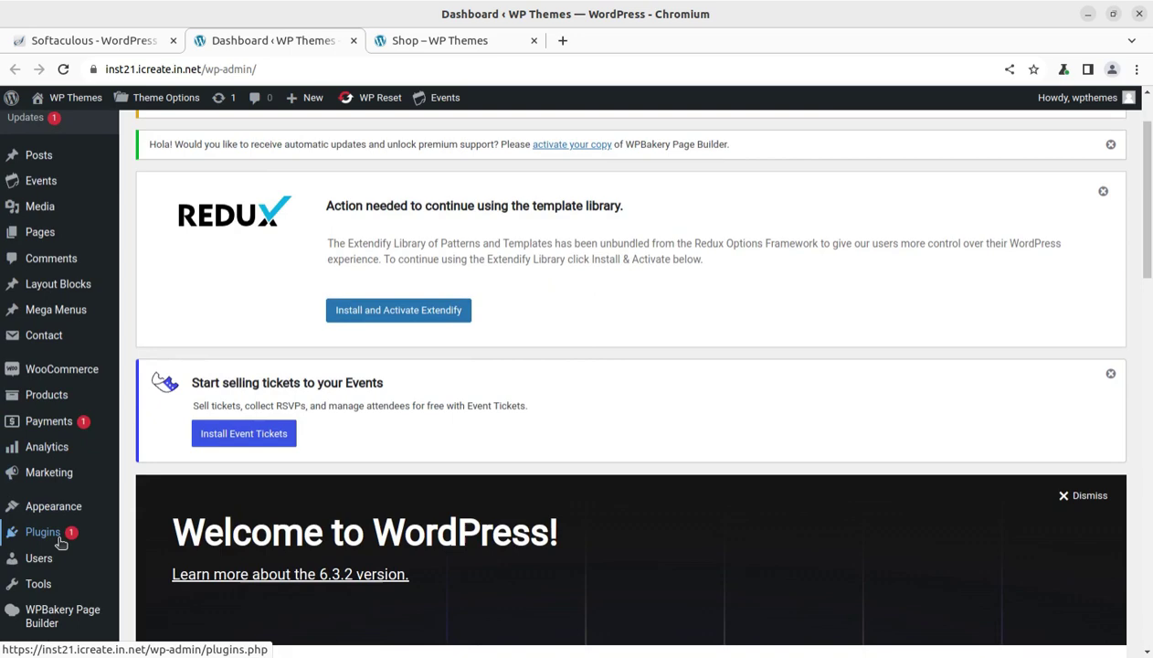
mouse_move(66, 543)
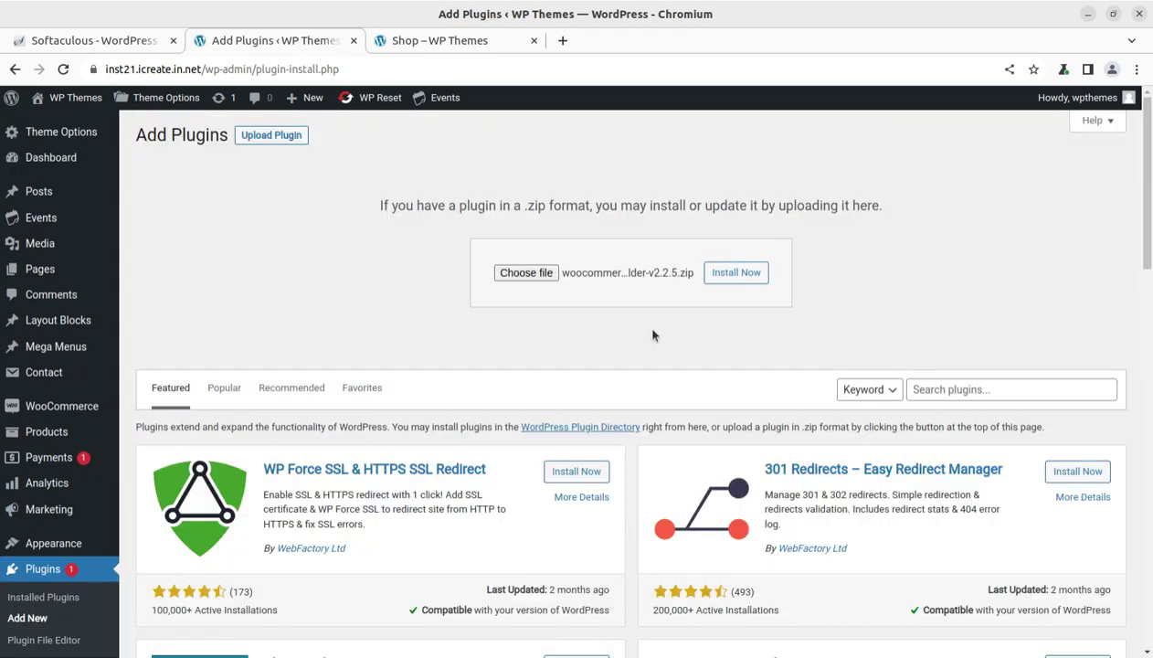
click(722, 276)
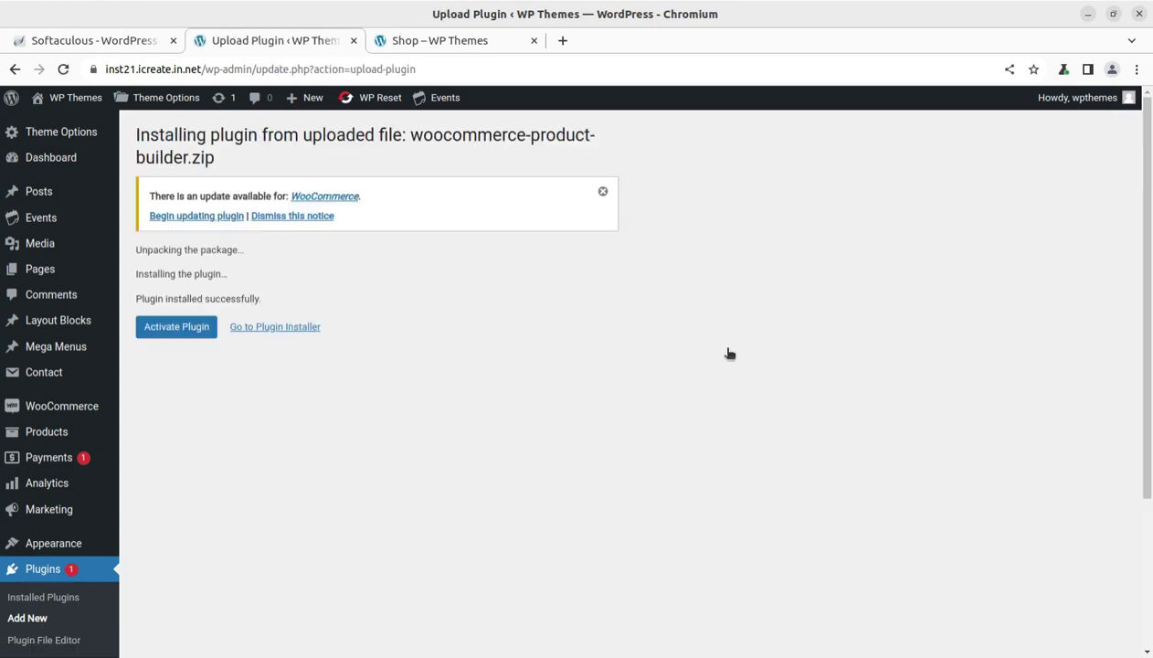
click(199, 332)
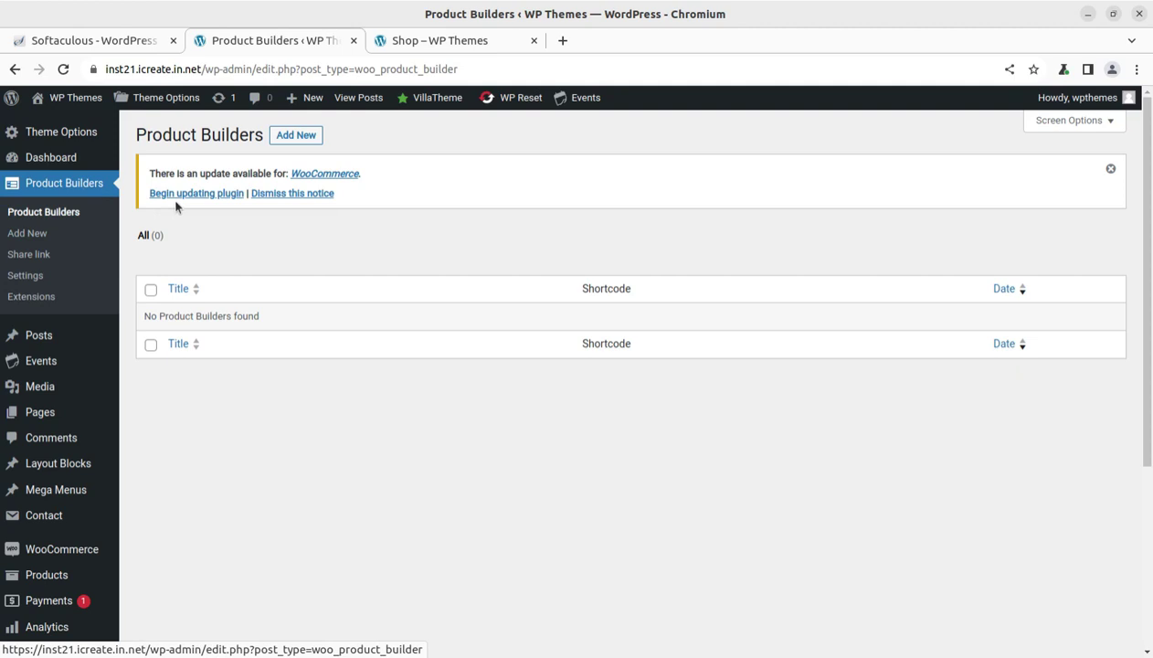
Step: Start a new product builder and add the All season tires category to its first step
click(303, 146)
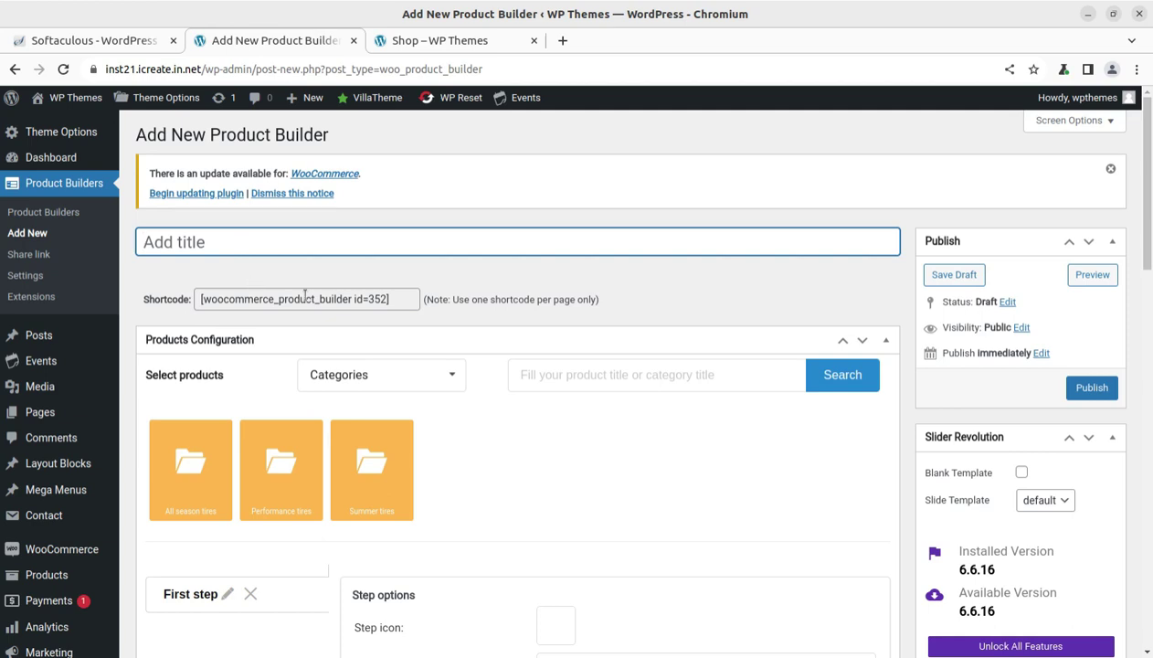
scroll(329, 347, down, 3)
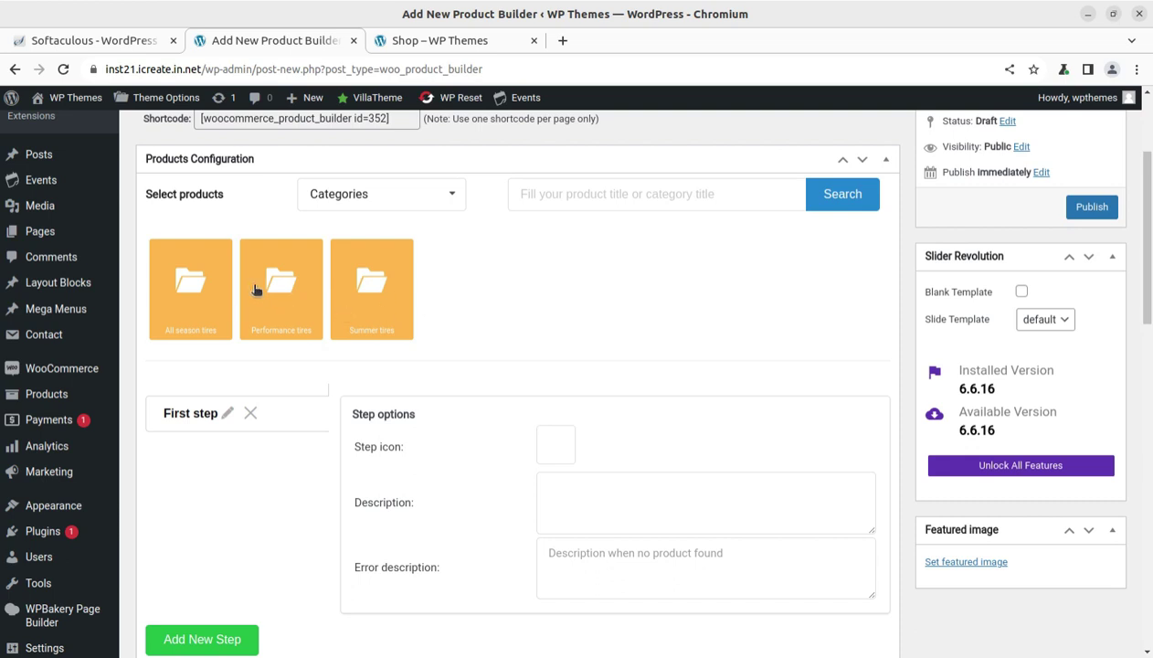
click(190, 292)
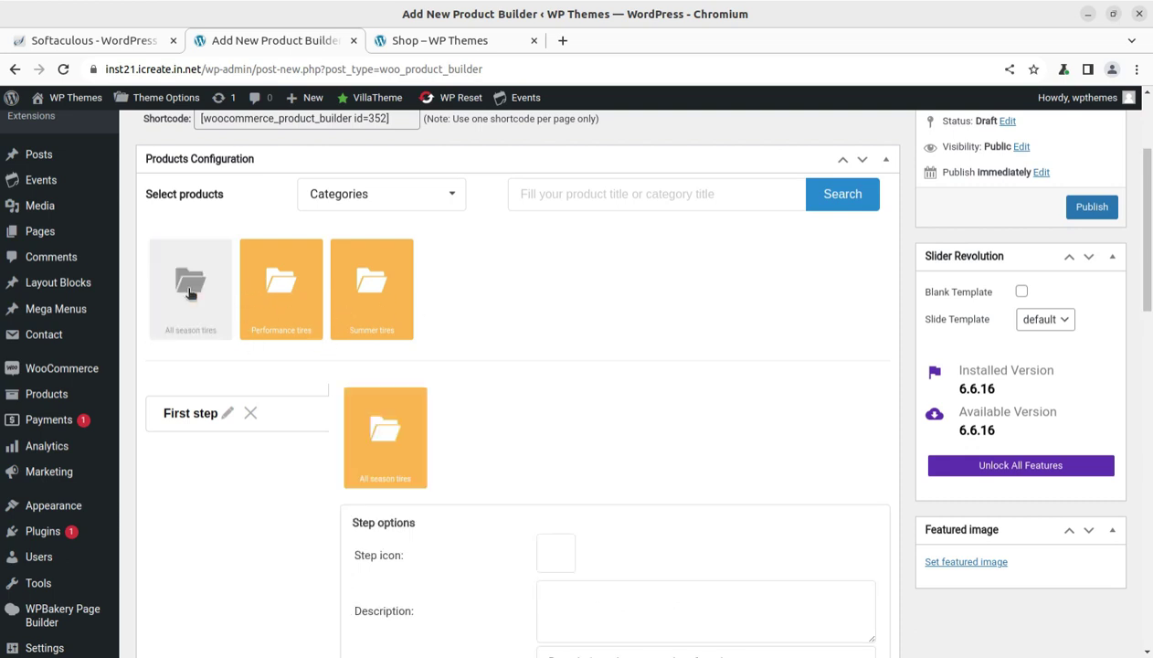
scroll(311, 331, up, 3)
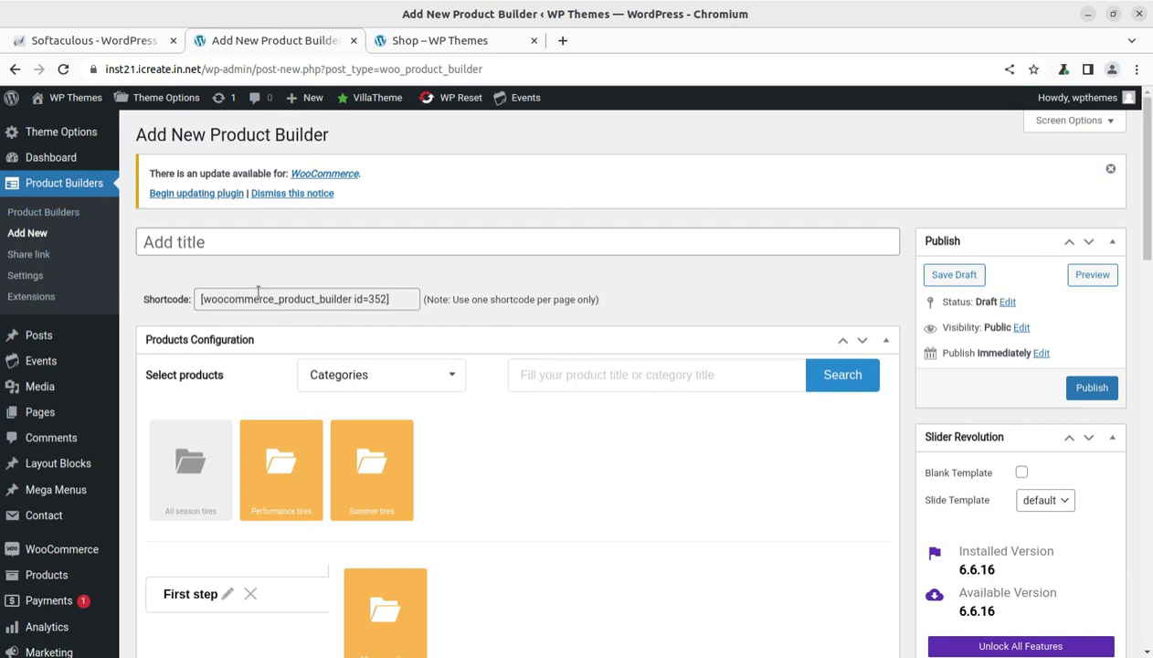
click(207, 238)
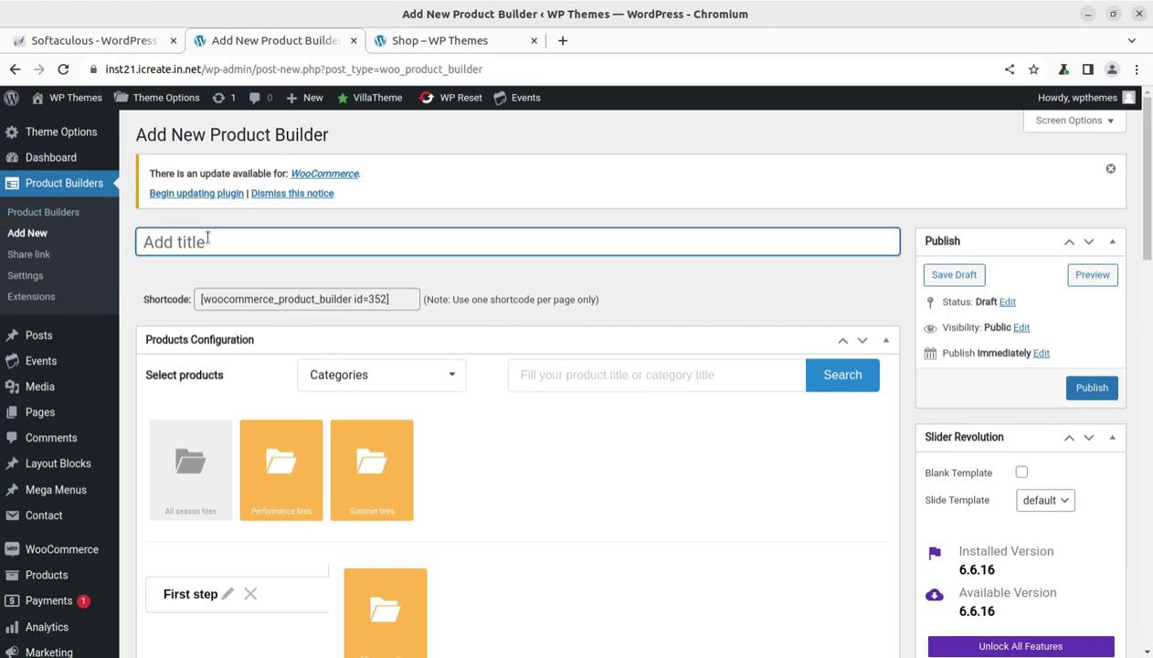
Step: Look at the Product Builders list and the Share link list
click(29, 217)
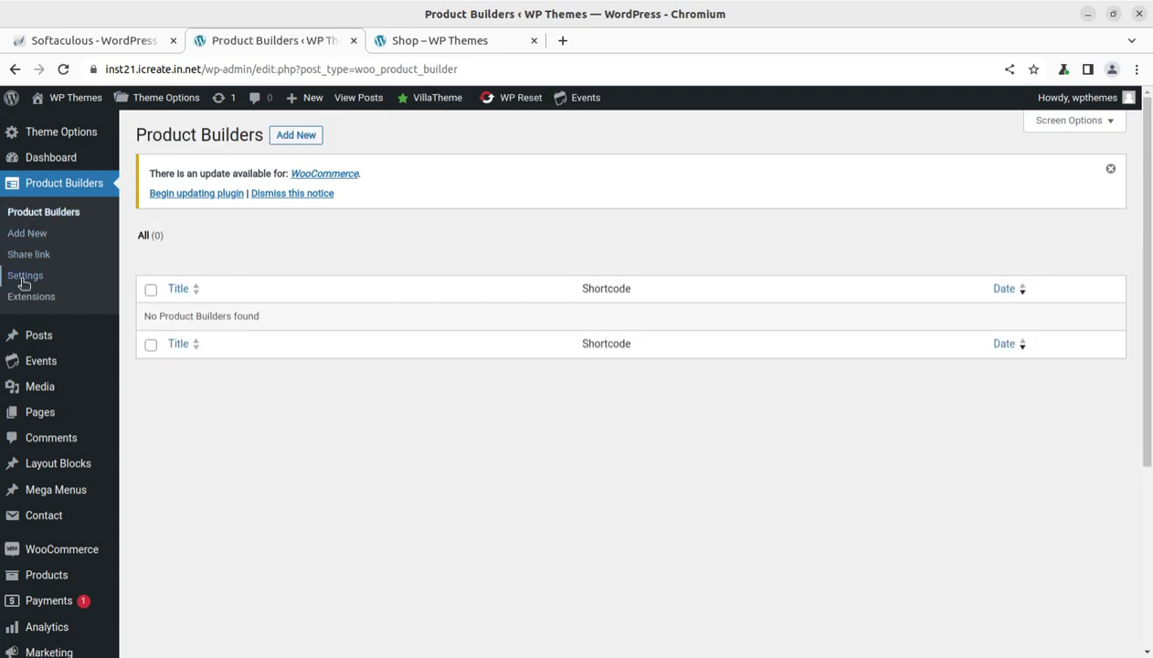
click(26, 254)
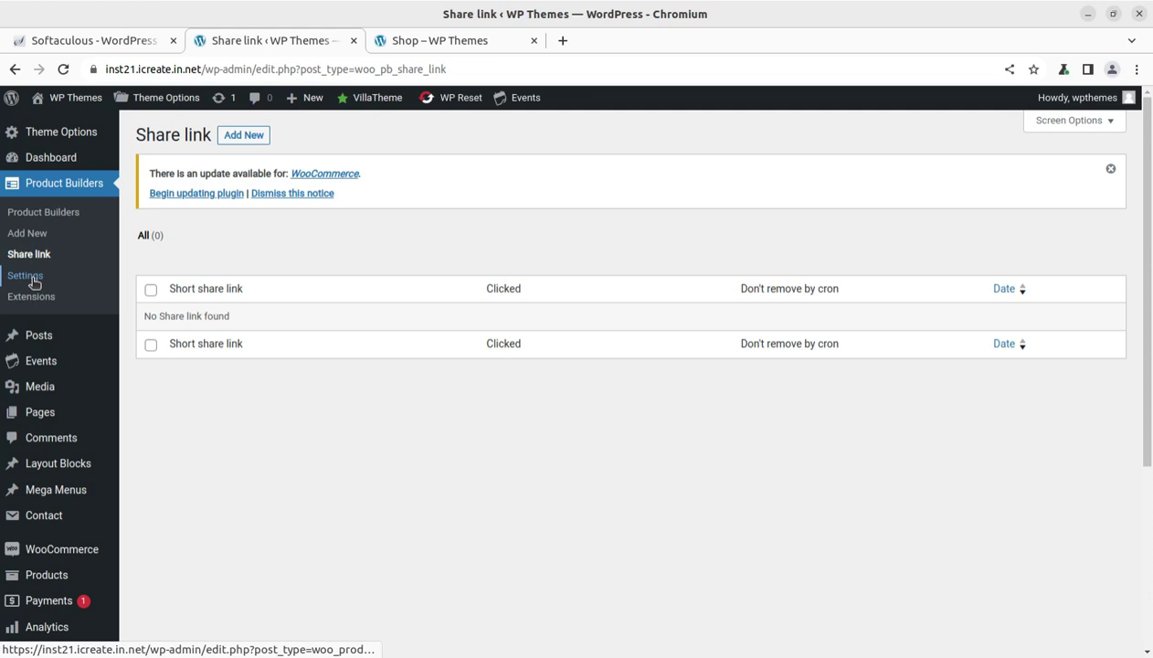
Step: Open the WooCommerce Product Builder settings and review the Design options for template, buttons, mobile and advanced display
click(32, 281)
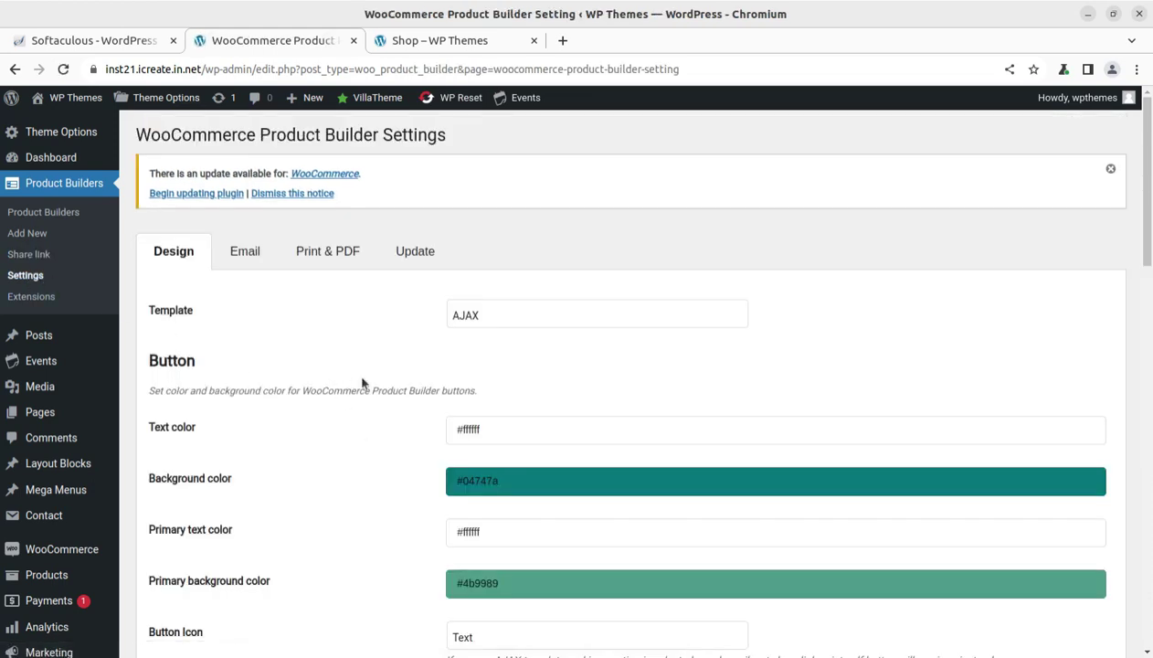
scroll(361, 383, down, 4)
scroll(362, 384, down, 3)
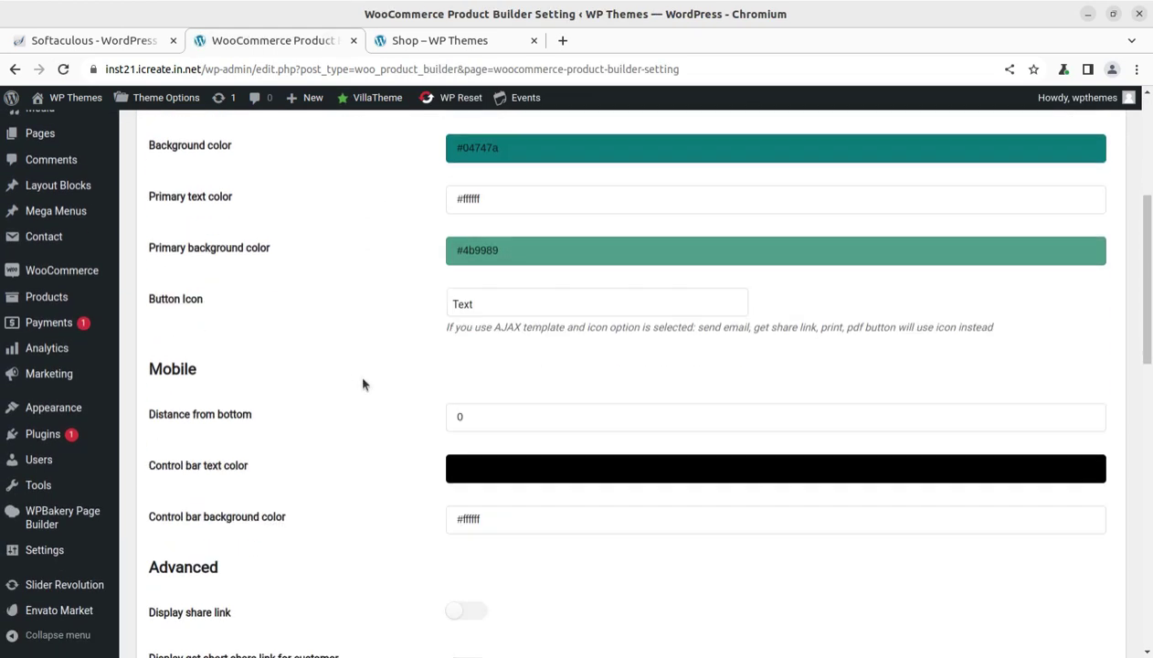
scroll(362, 384, down, 1)
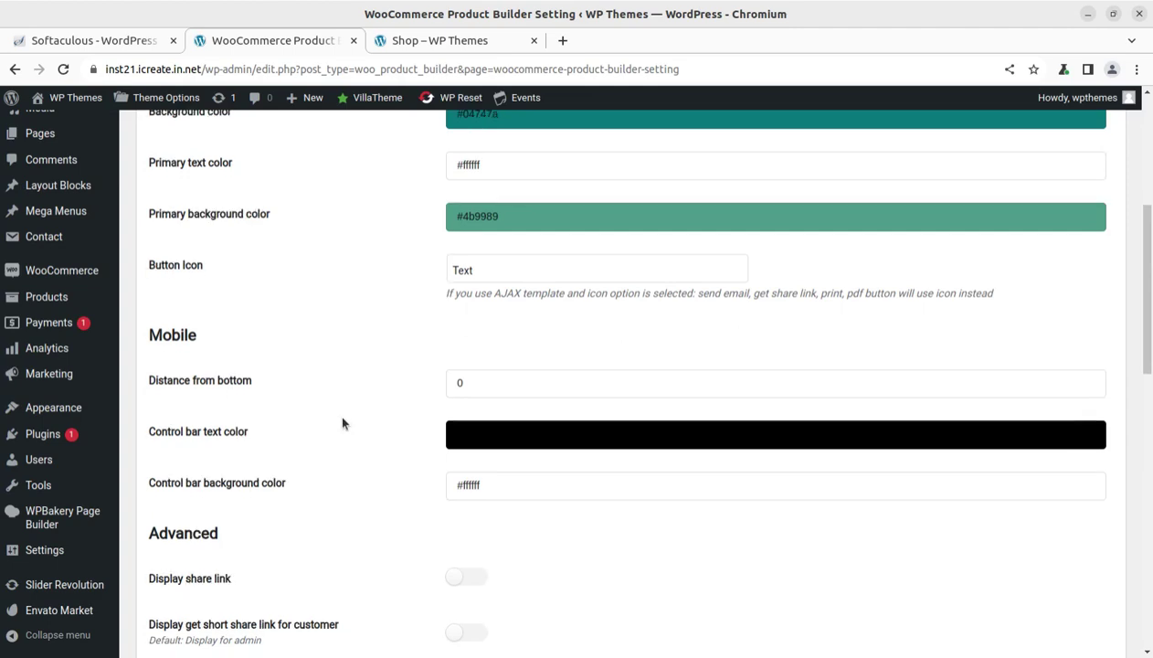
scroll(342, 423, down, 2)
scroll(342, 423, up, 7)
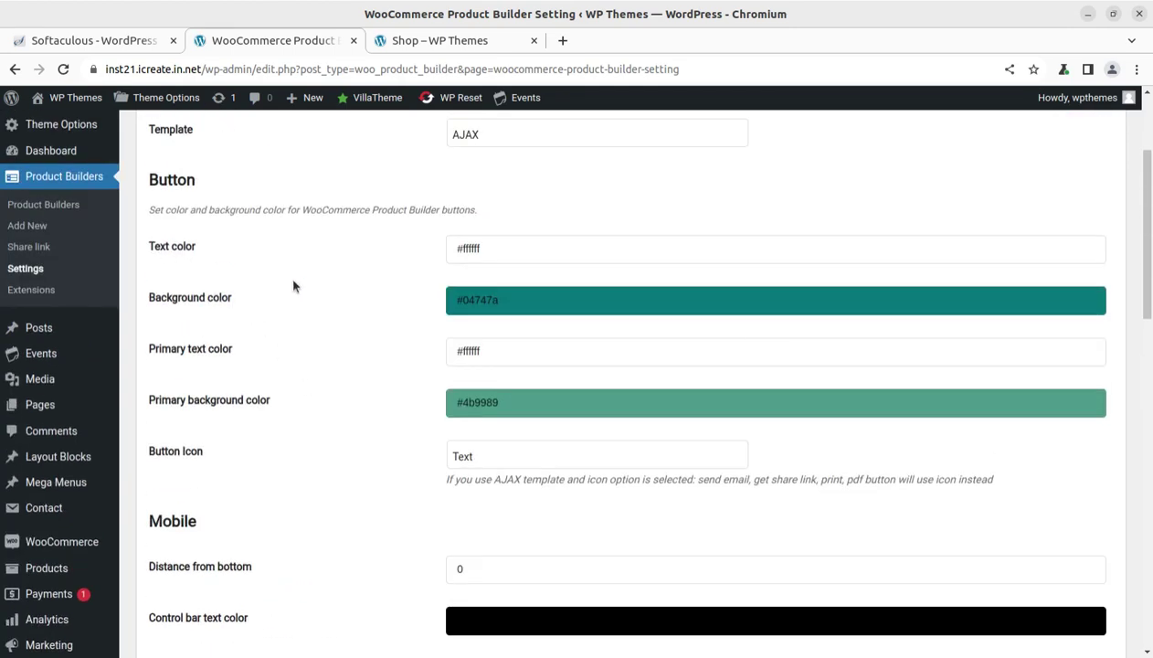
Step: Review the rest of the Design settings down to Custom CSS and the recommended plugin banners
scroll(297, 334, down, 4)
scroll(304, 345, down, 15)
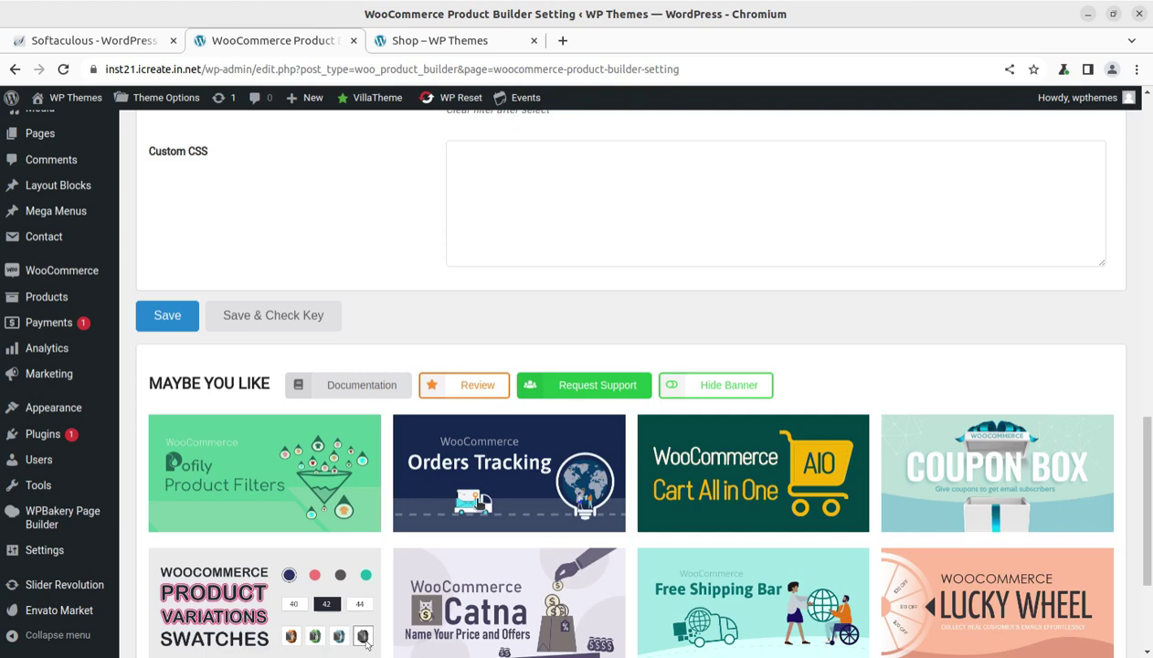
scroll(918, 493, down, 1)
scroll(535, 454, down, 2)
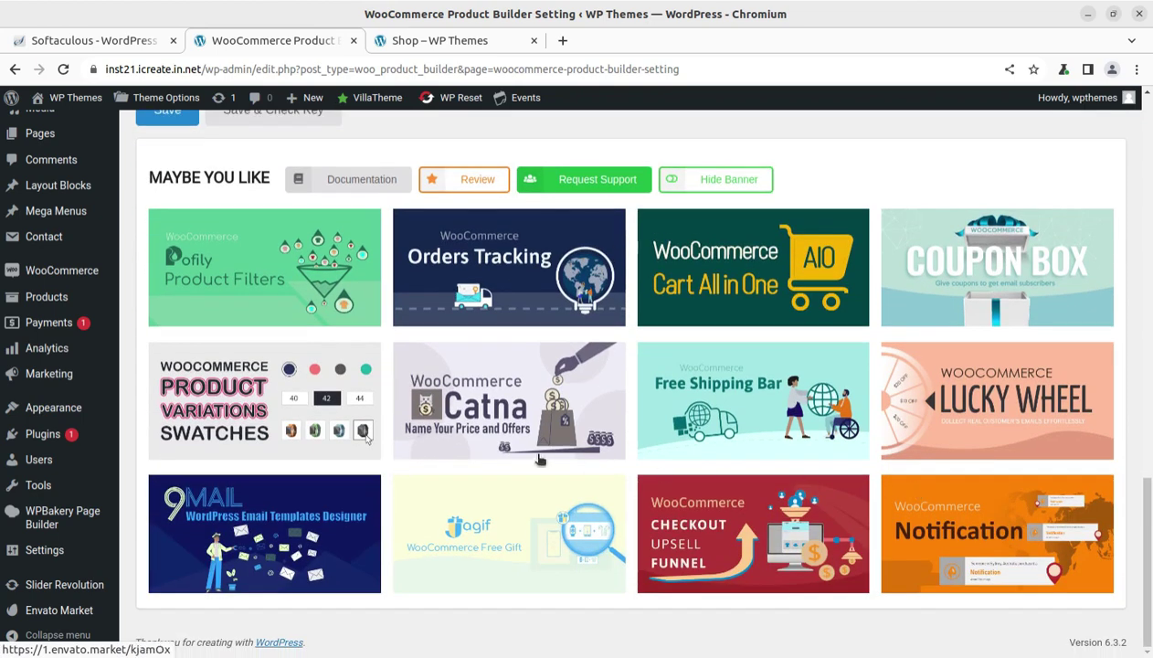
scroll(538, 454, up, 10)
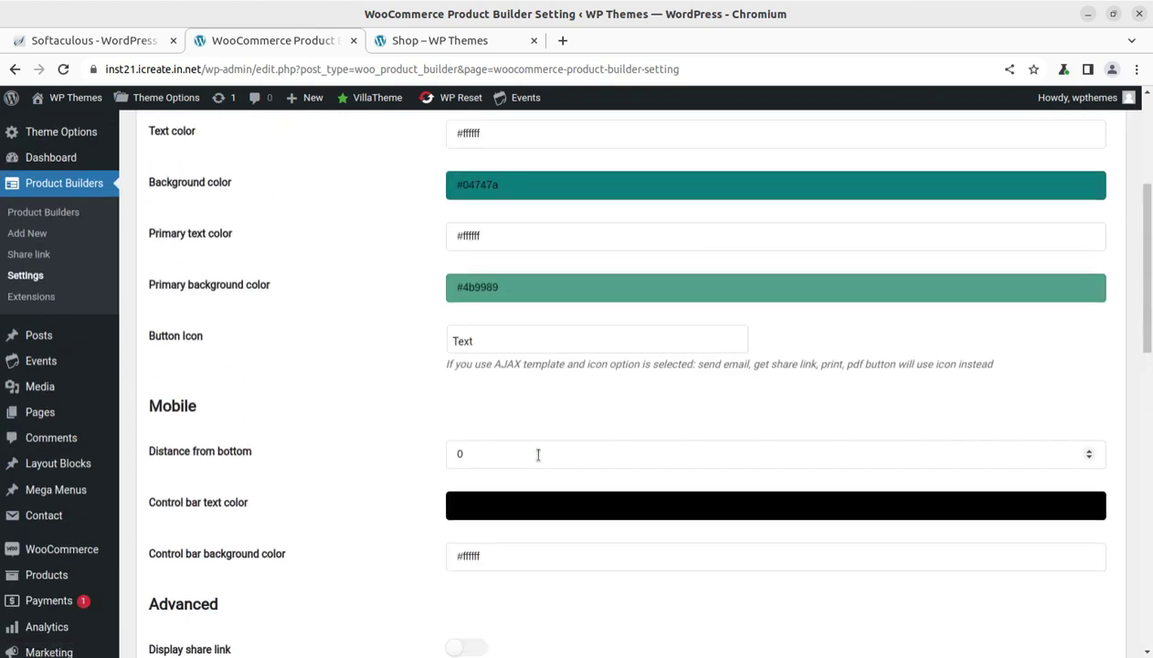
Step: Start a new product builder and title it Test Product Builder
click(71, 219)
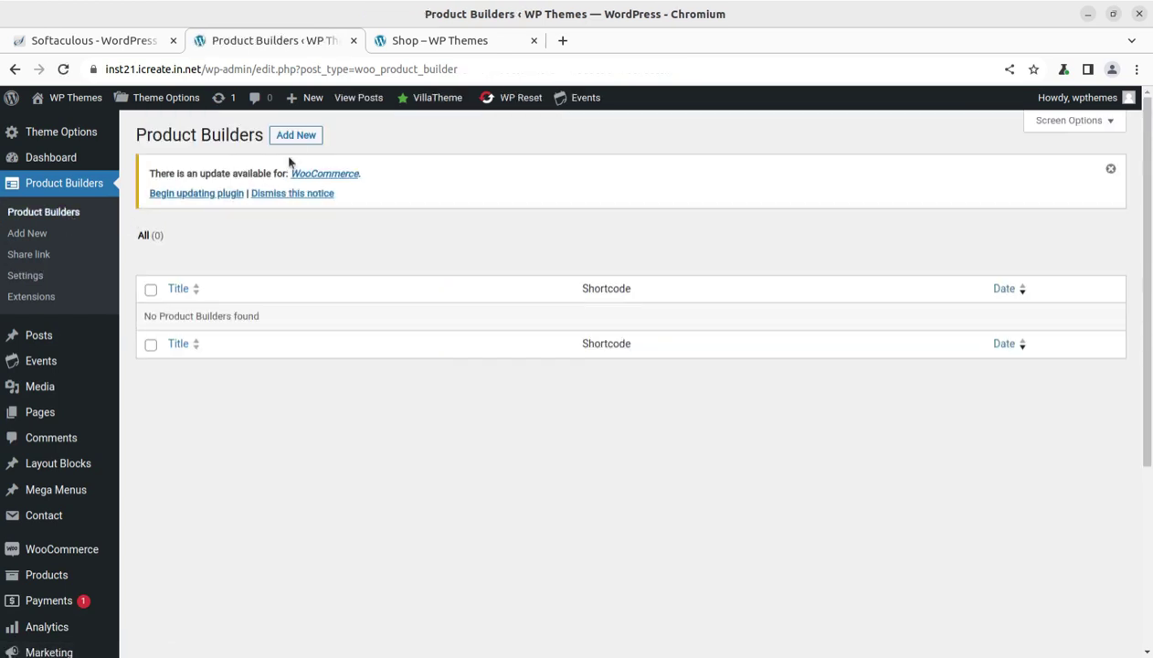
click(35, 239)
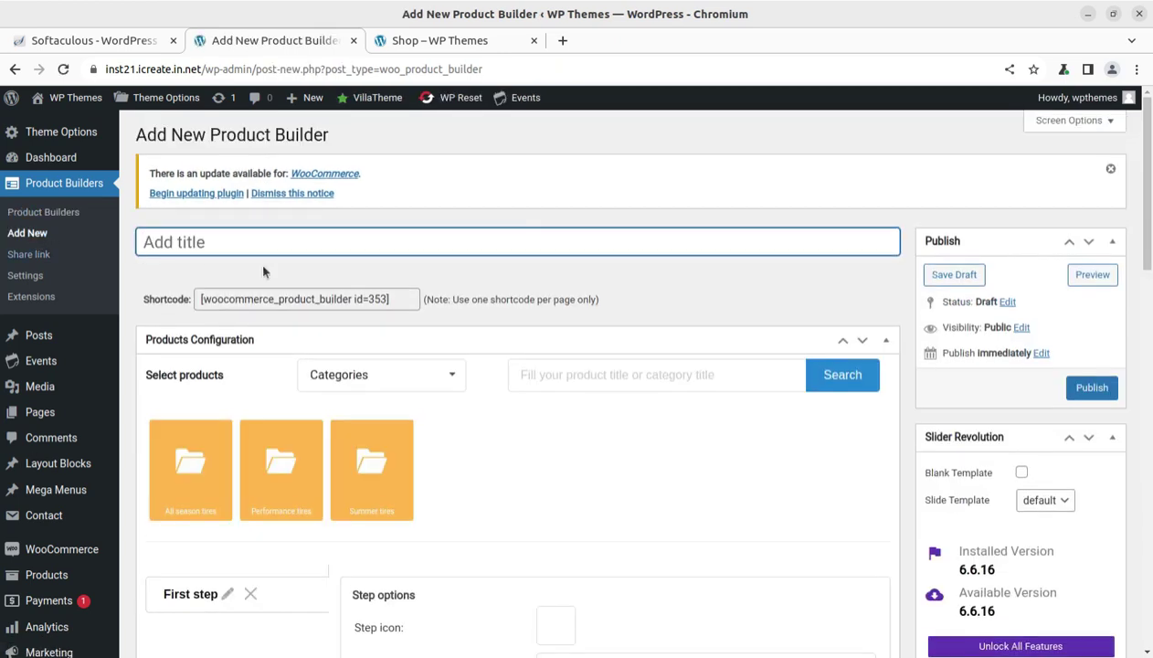
drag(408, 298, 198, 300)
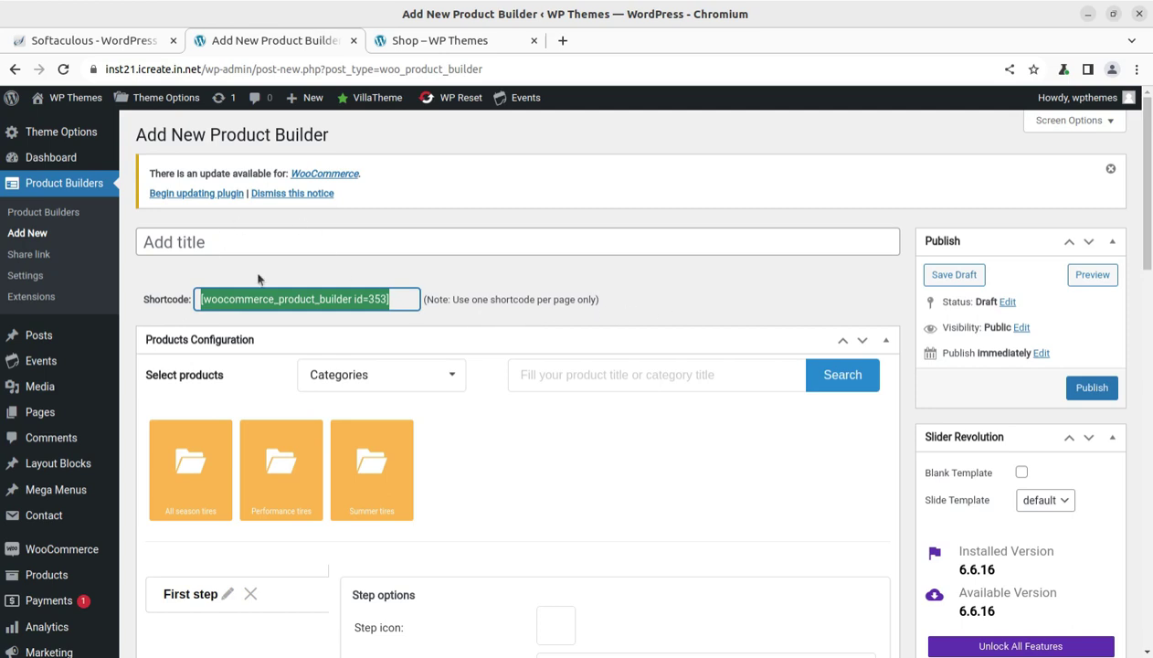
scroll(376, 347, down, 2)
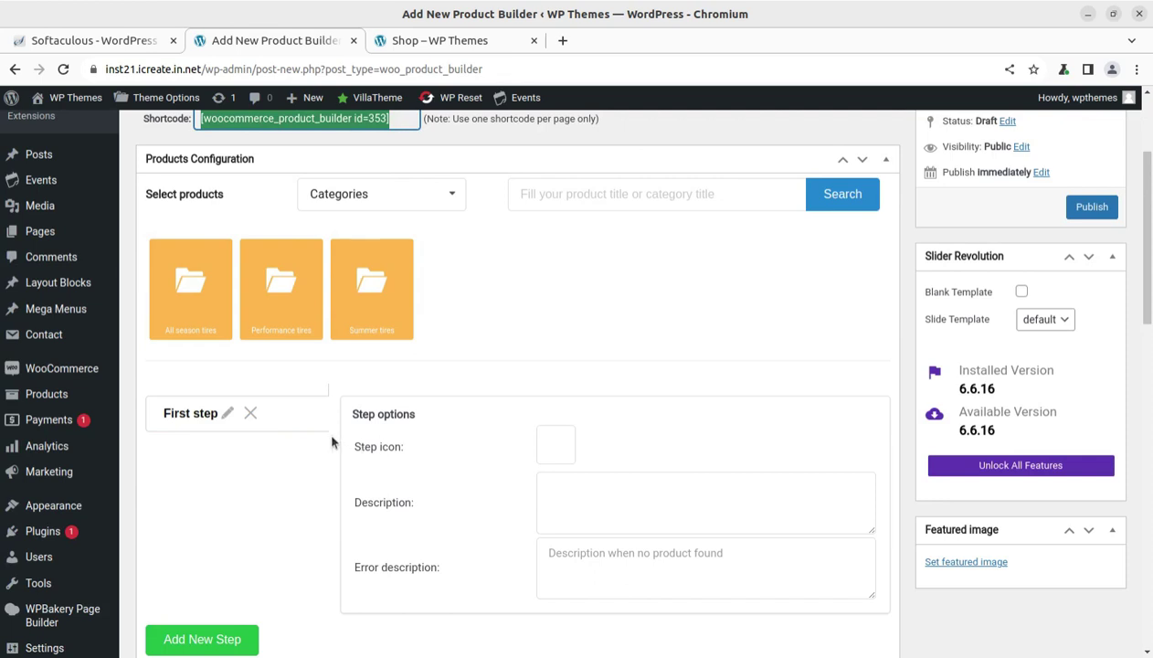
scroll(334, 437, up, 2)
click(199, 244)
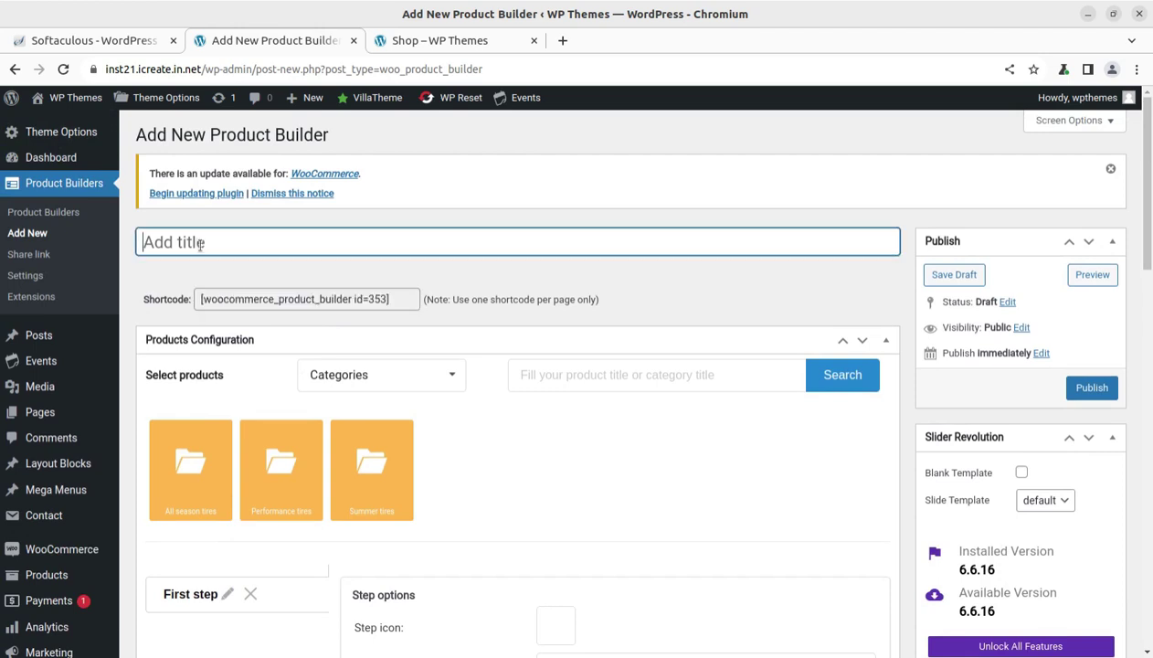
text(Test Product B)
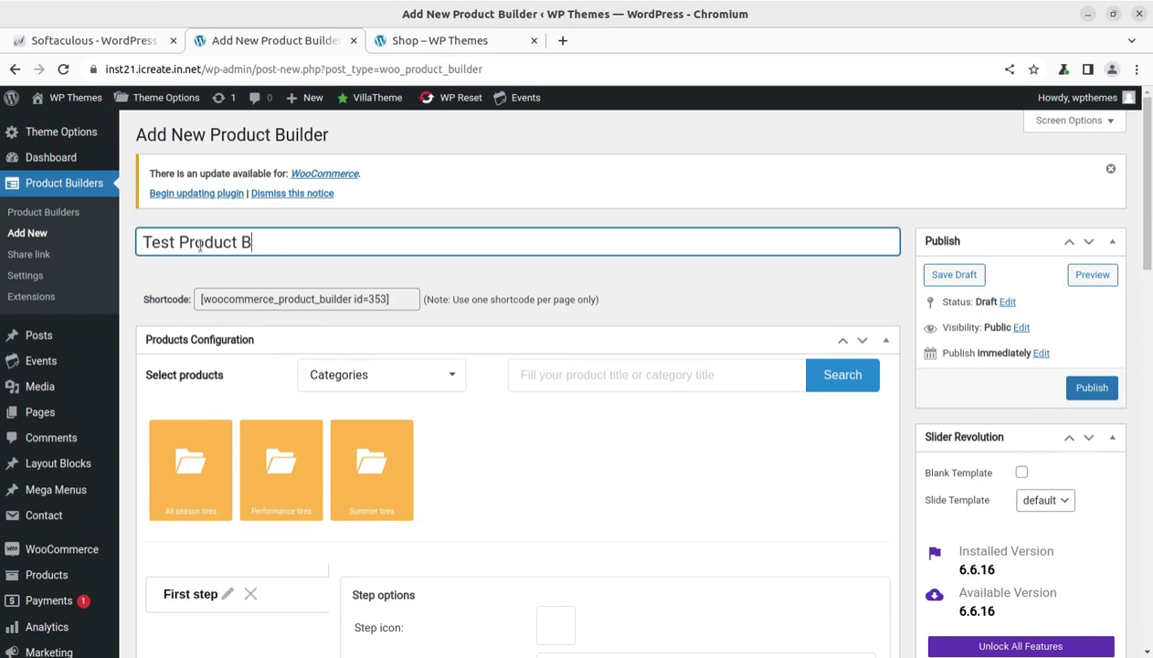
text(uilder)
Step: Add a new builder step titled Step 1 below First step
scroll(301, 486, down, 4)
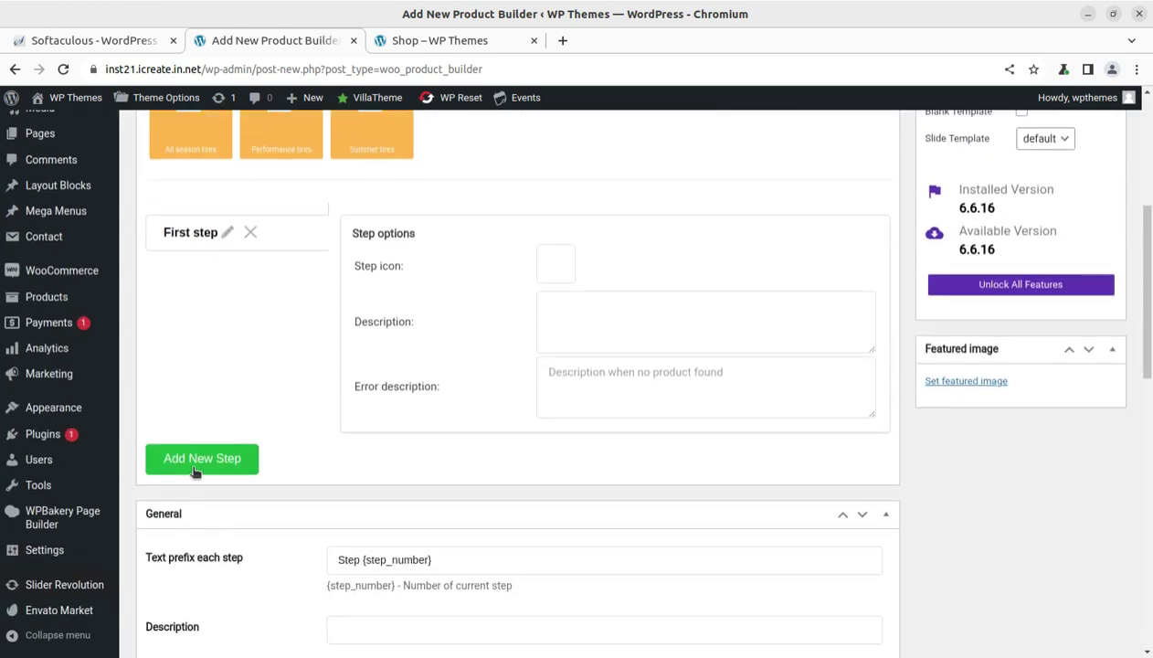
click(194, 468)
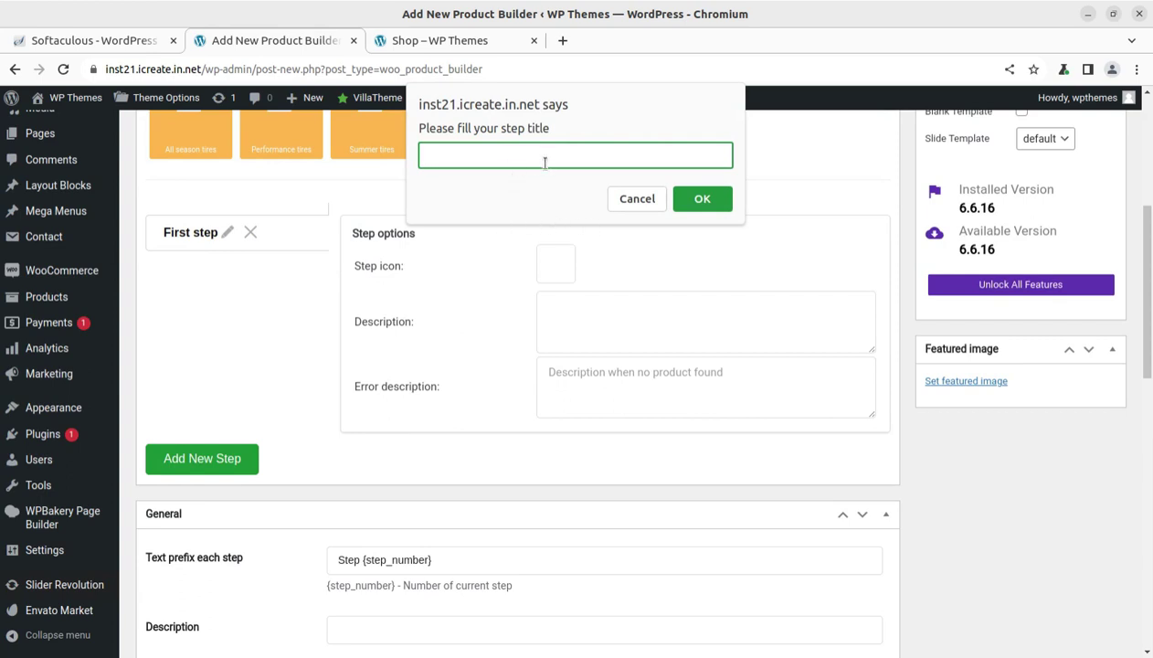
key(BackSpace)
key(BackSpace)
key(BackSpace)
click(699, 199)
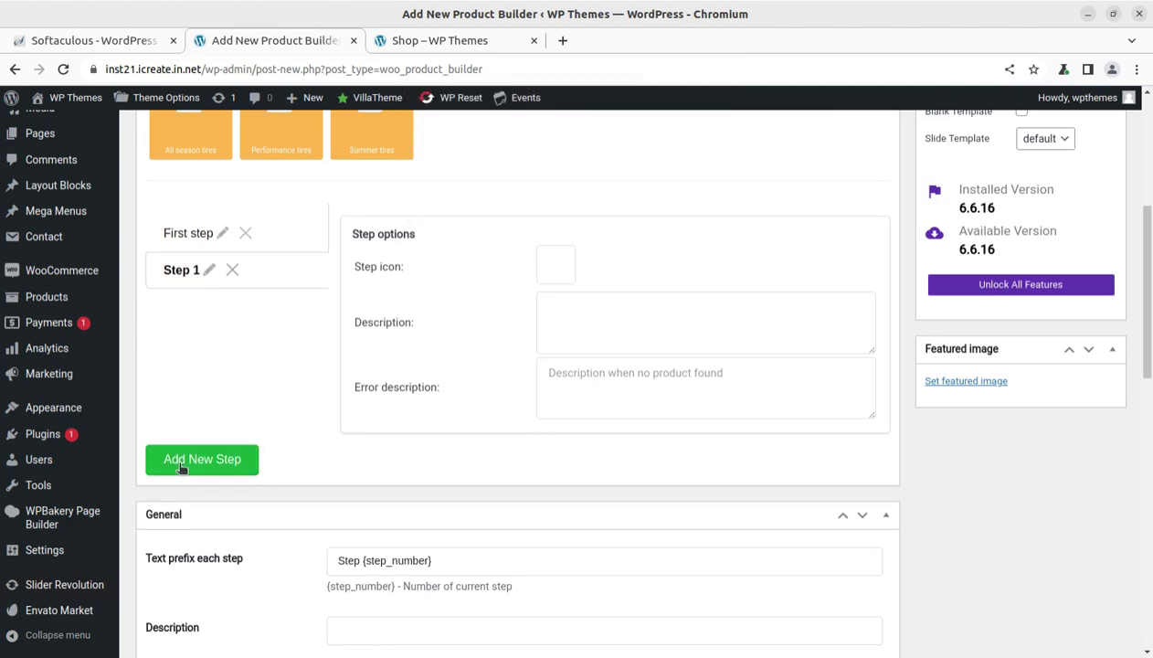
Step: Try adding the All season tires category to Step 1, and remove it from the step again
scroll(182, 466, up, 5)
scroll(183, 463, down, 3)
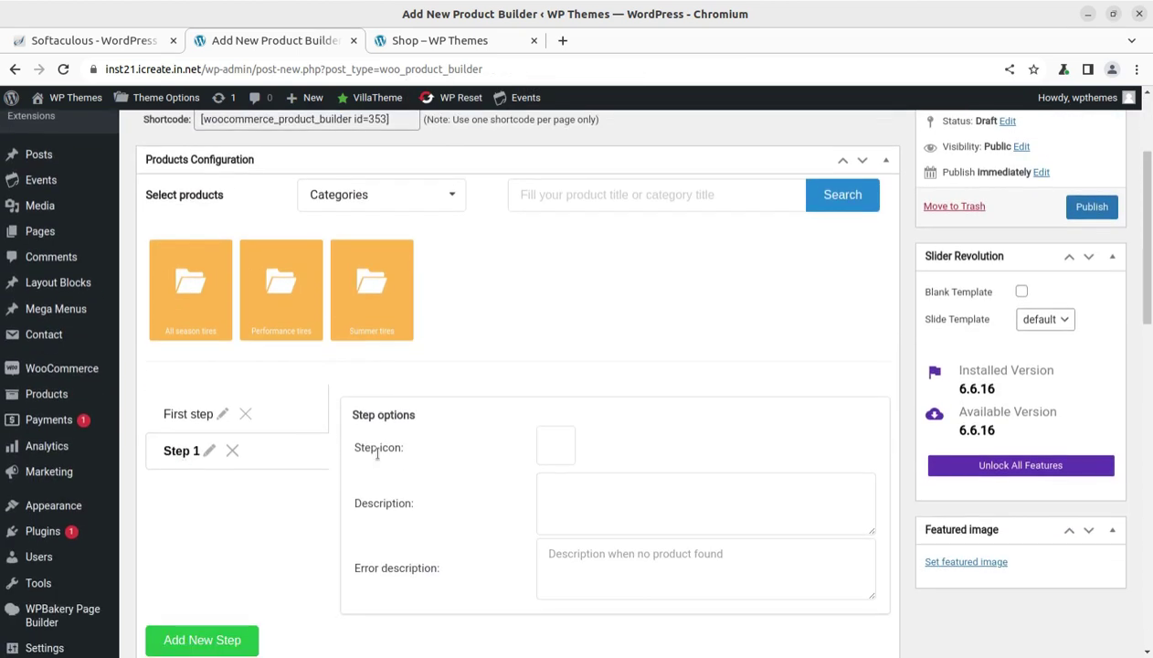
click(185, 305)
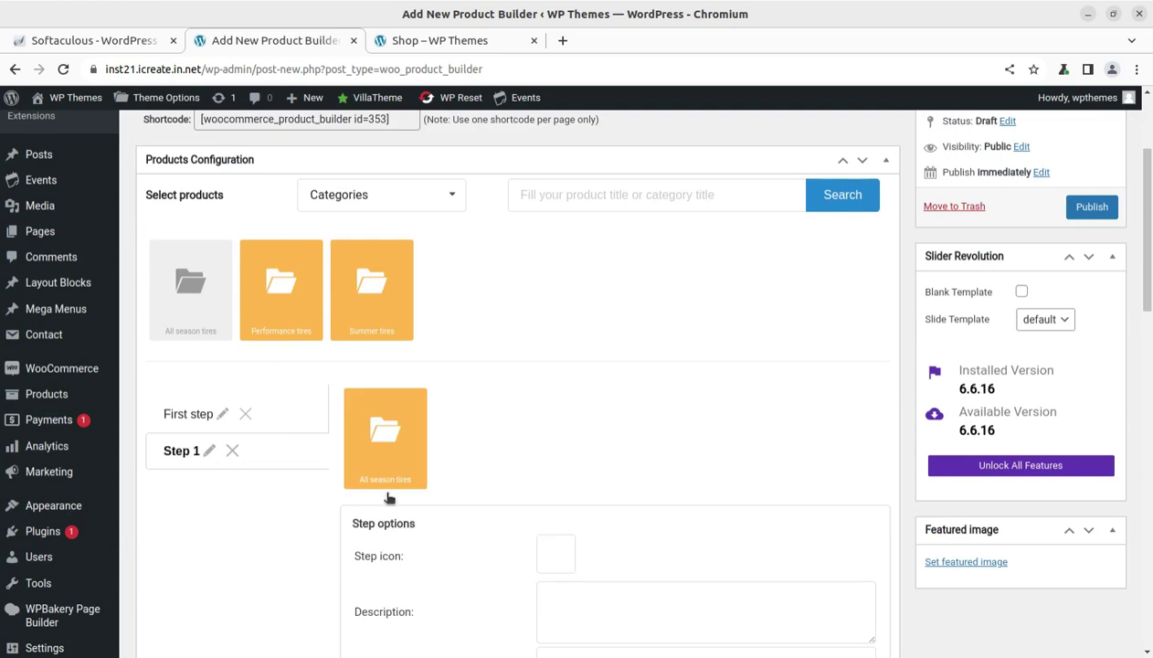
scroll(388, 457, down, 1)
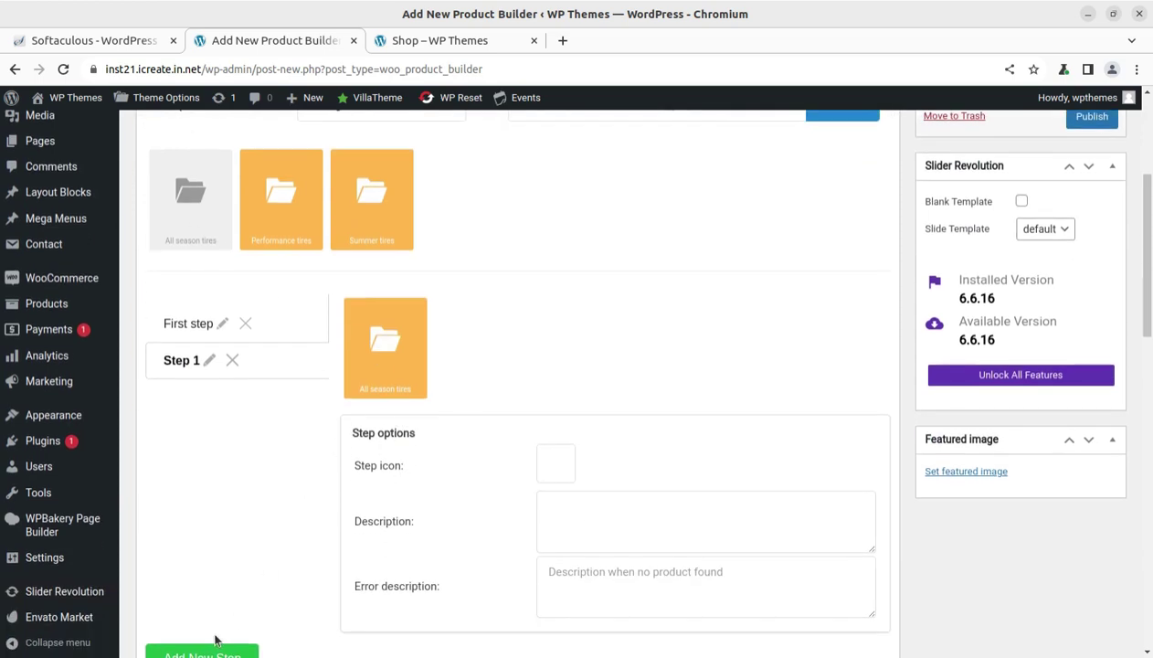
scroll(219, 639, down, 2)
click(203, 568)
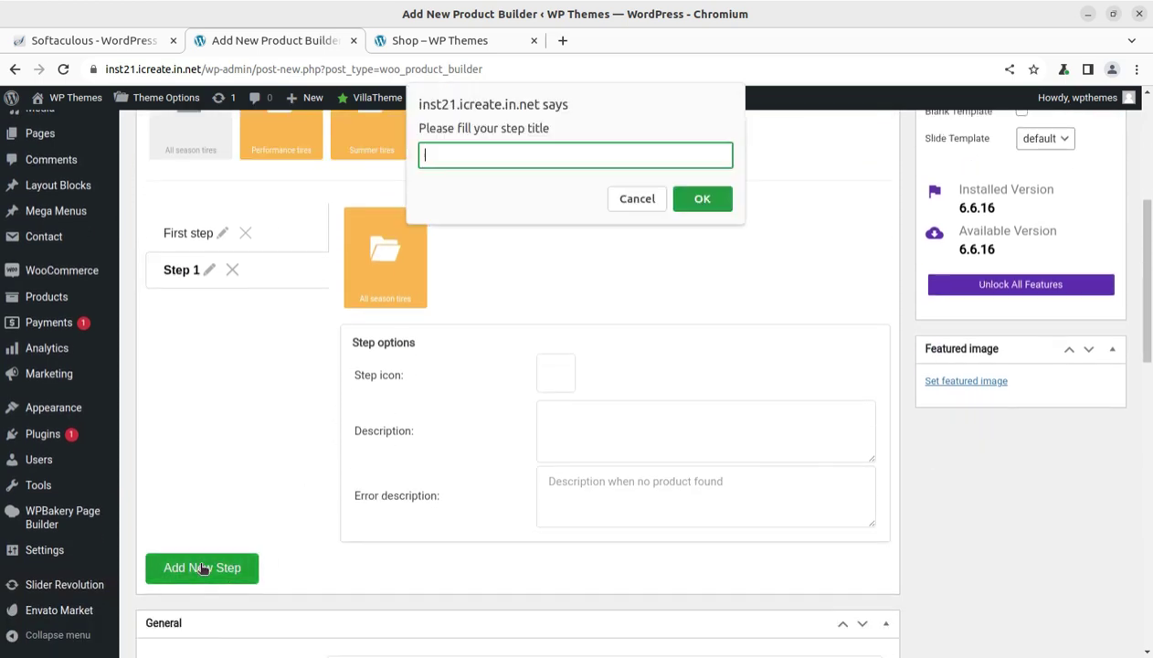
click(646, 200)
click(380, 272)
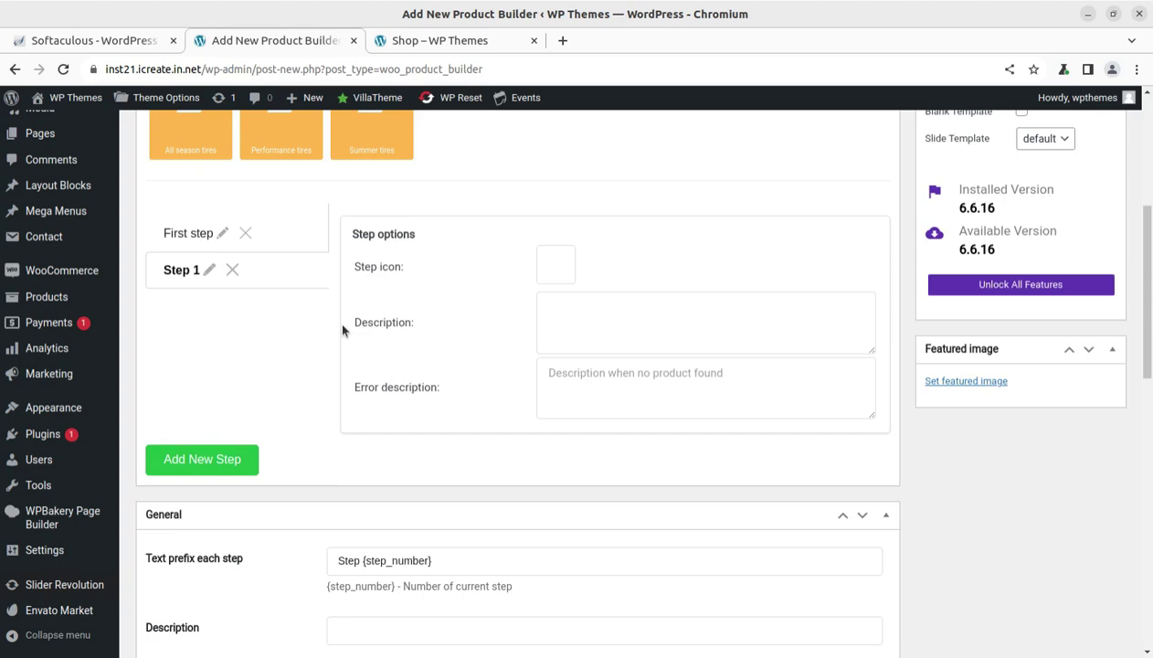
Step: Publish Test Product Builder and open its page on the shop site
scroll(343, 330, up, 3)
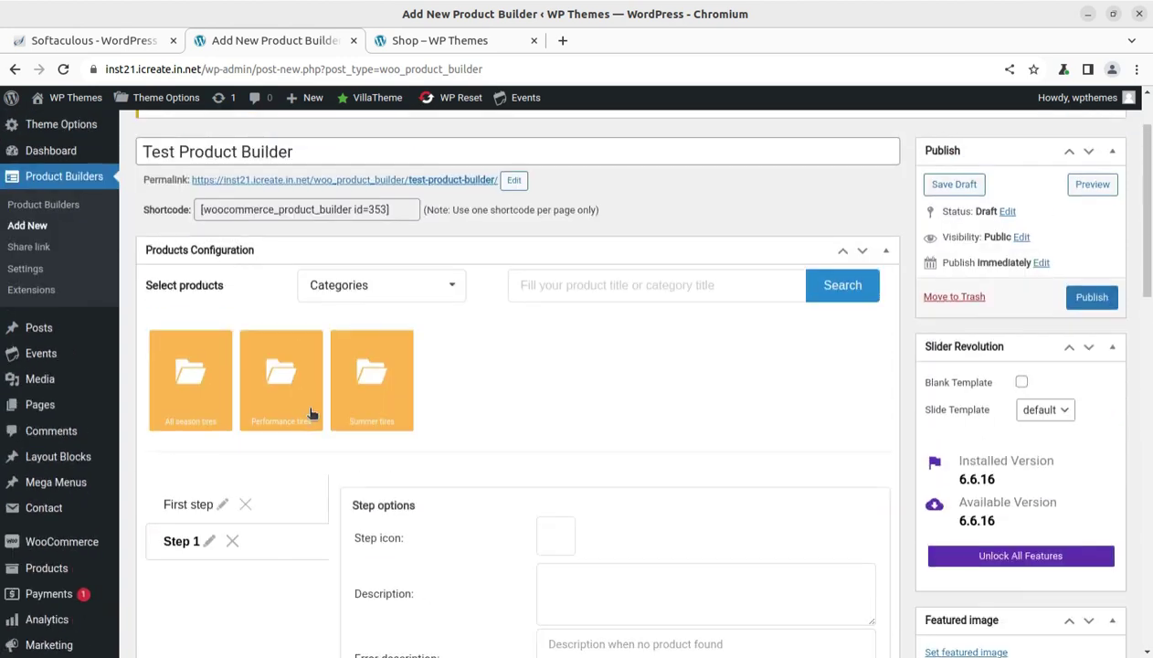
click(1094, 298)
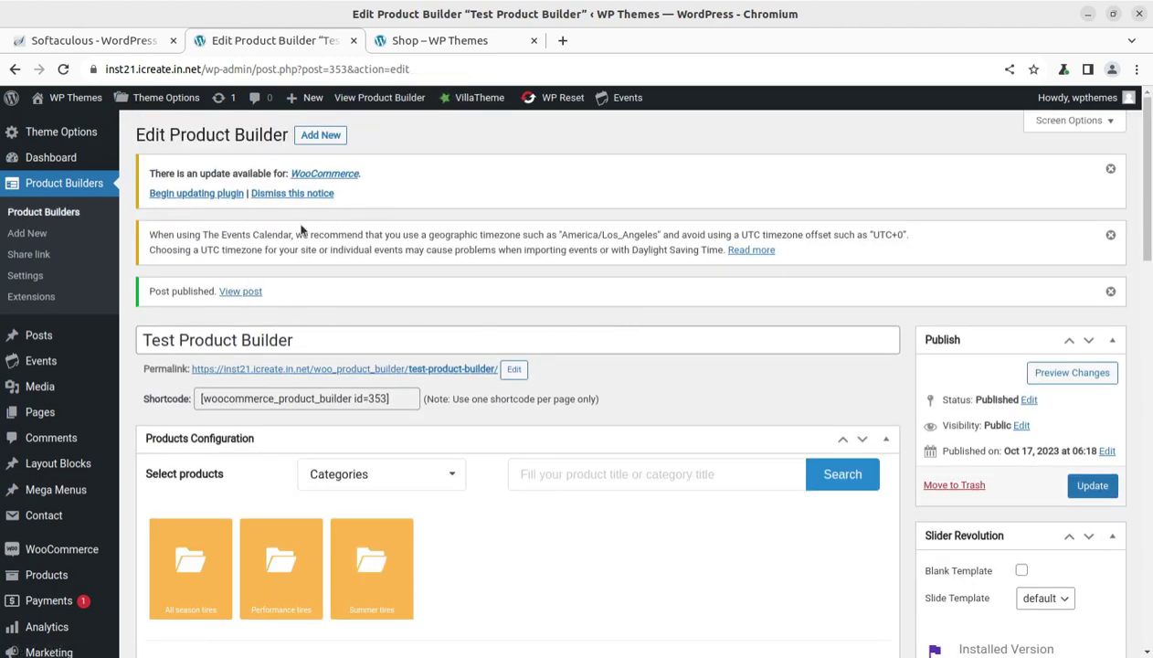
click(240, 293)
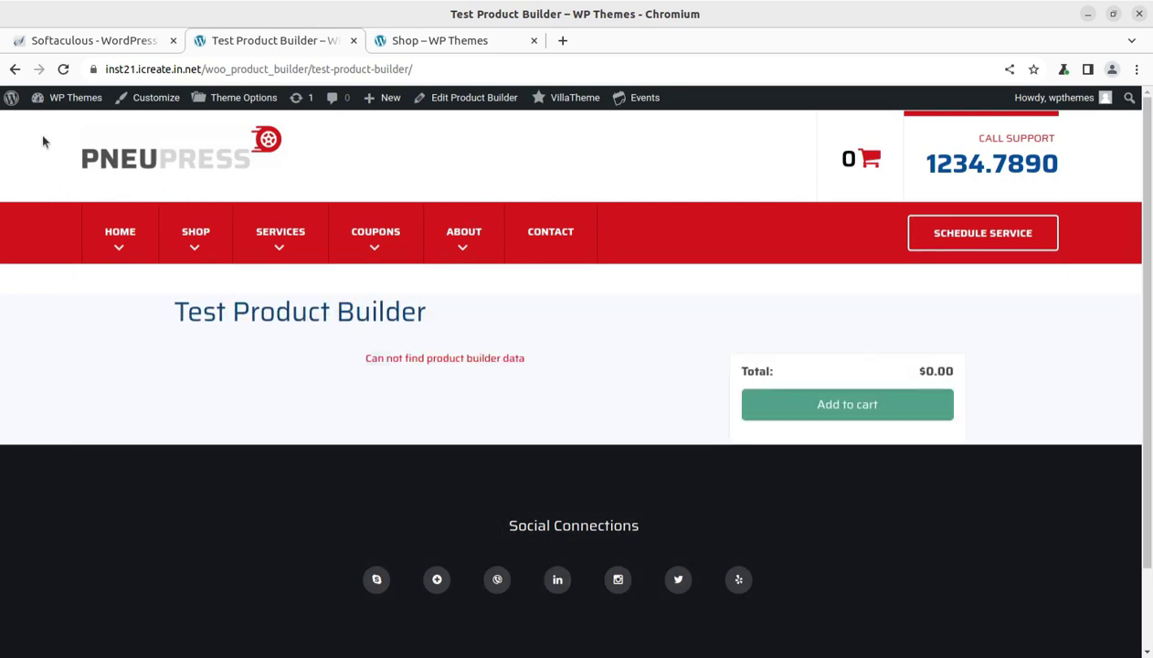
Step: Switch to Firefox and examine the component sections of the Build Your PC demo, from CPU to Case
mouse_move(281, 233)
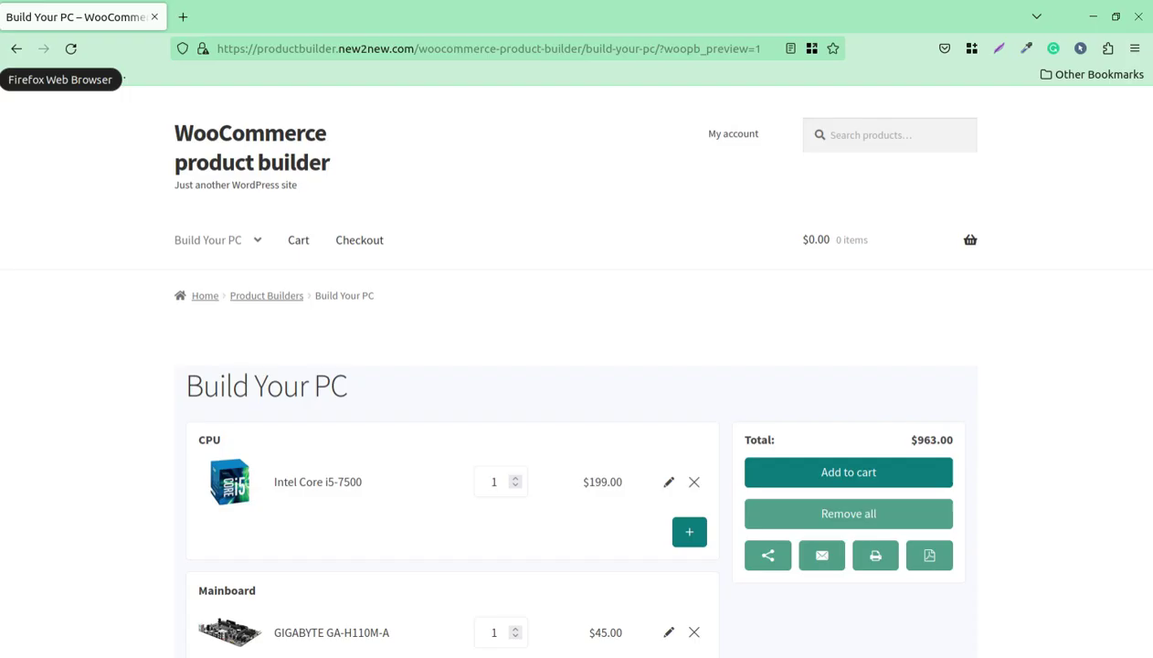
click(3, 80)
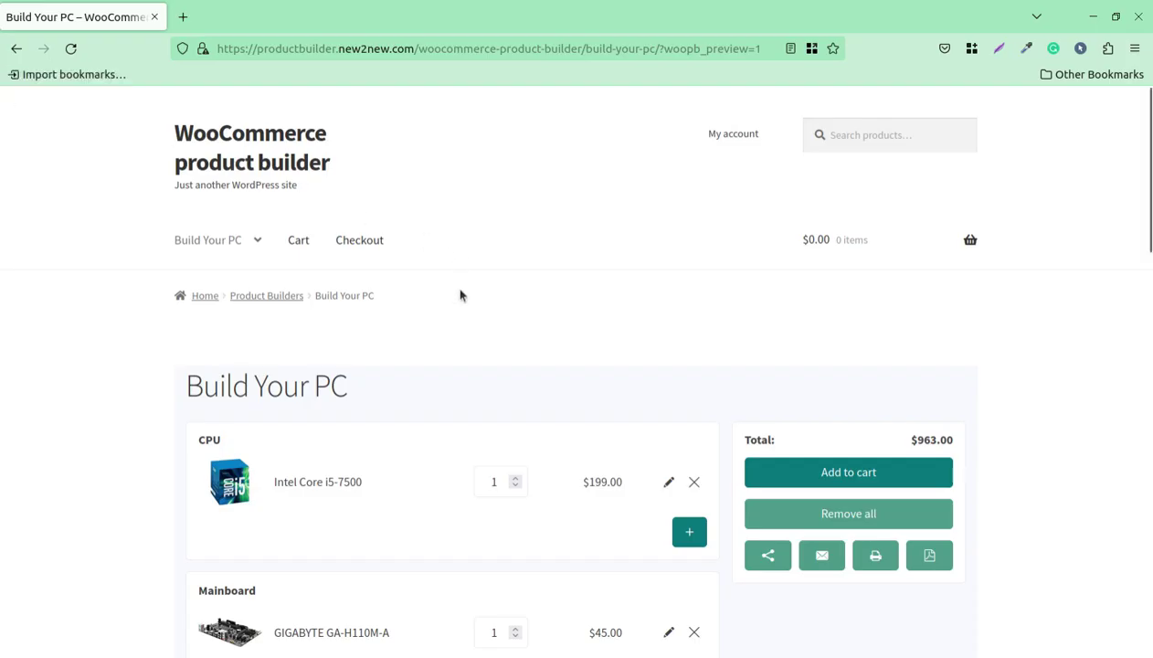
scroll(461, 294, down, 3)
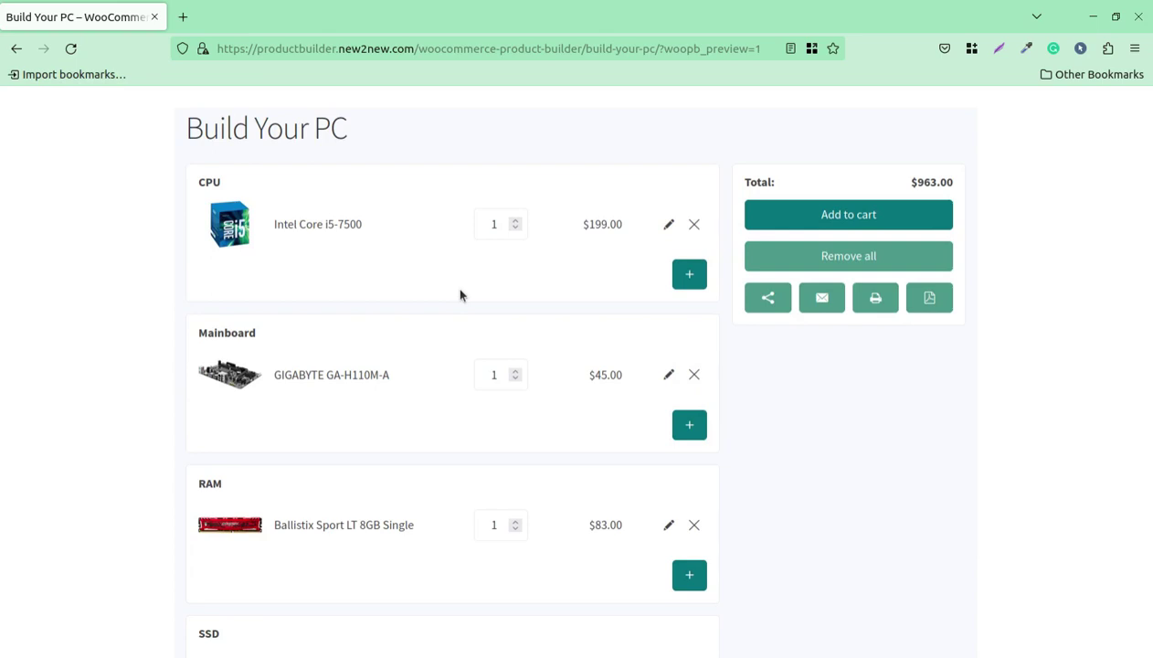
scroll(460, 294, down, 4)
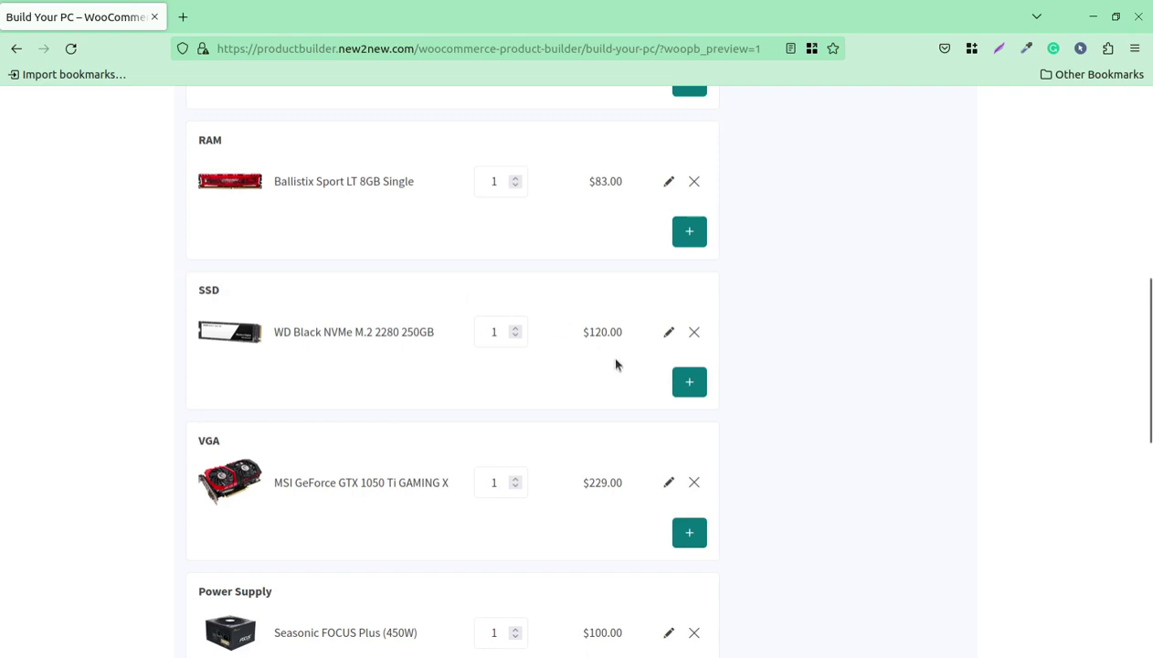
scroll(463, 345, down, 4)
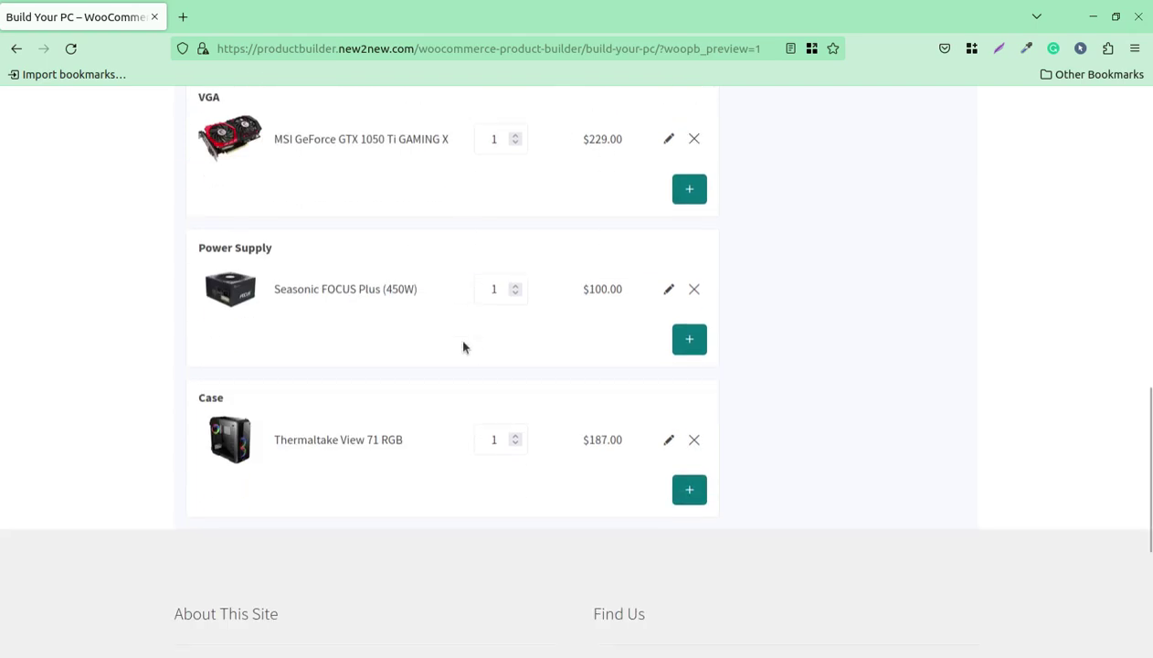
scroll(463, 347, up, 5)
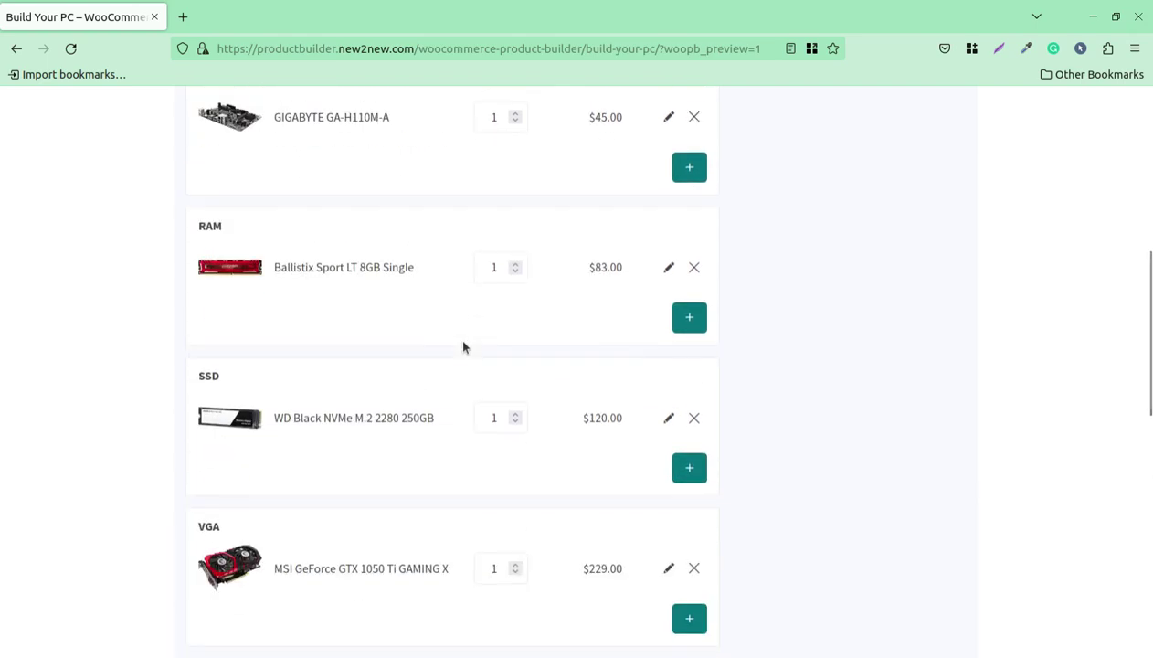